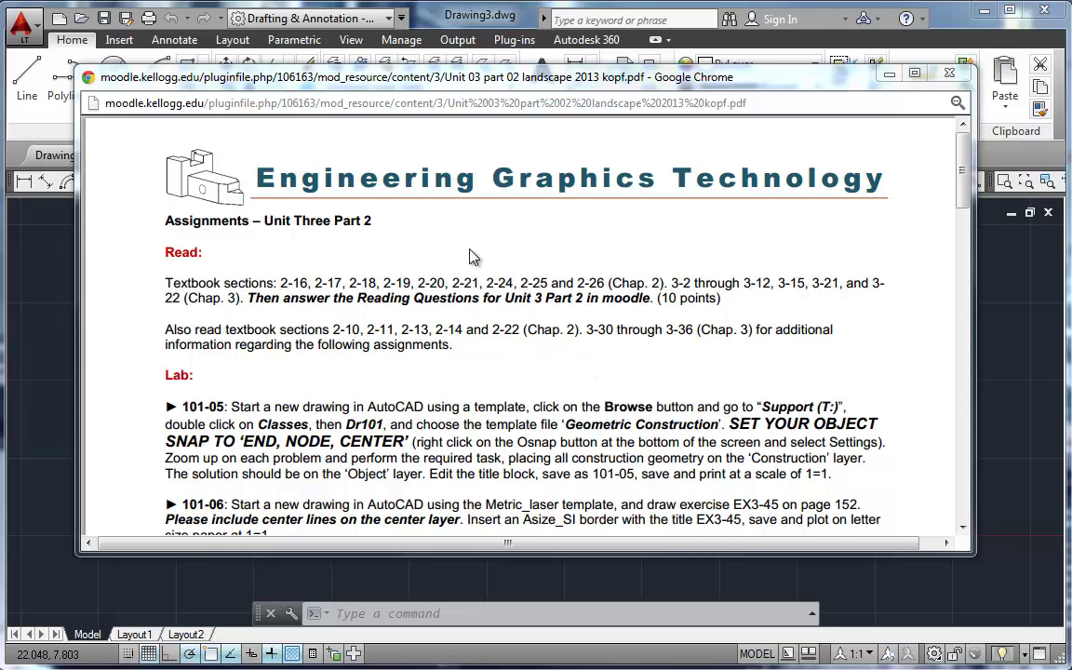
Start a new AutoCAD LT drawing from the Geometric Construction.dwt template in the Classes\101 folder on Support (T:).
key("super+Down")
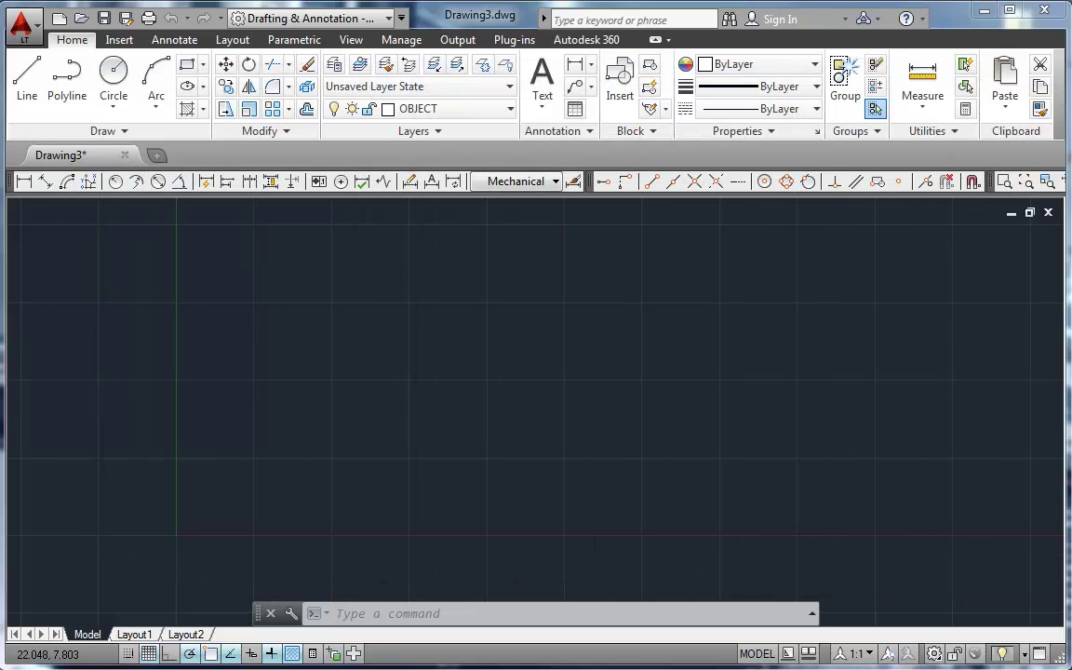
left_click(58, 21)
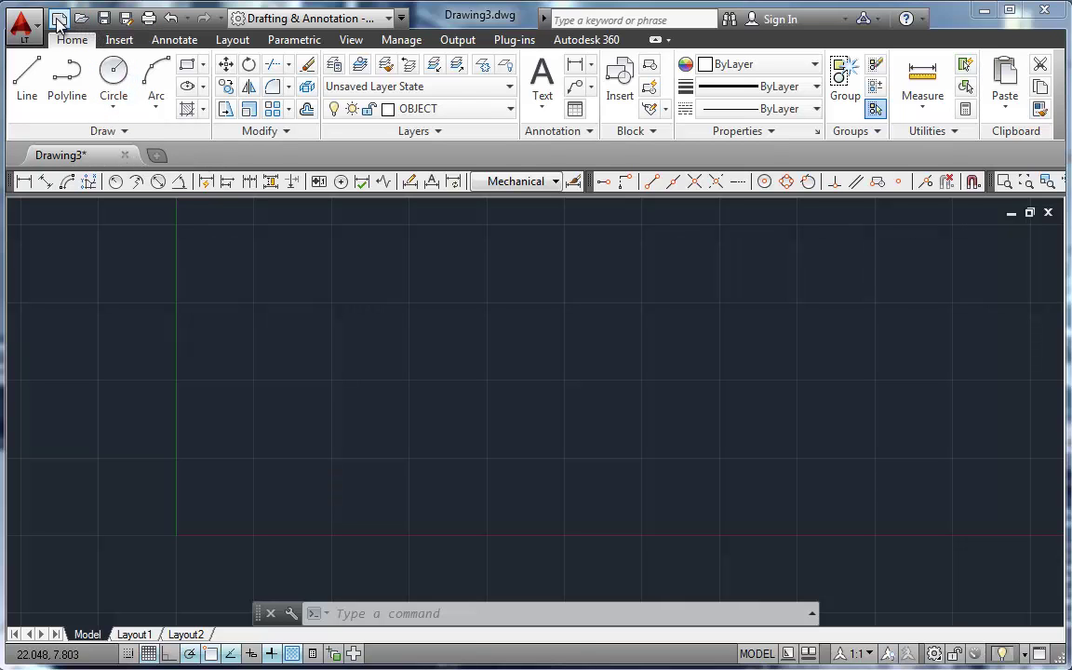
left_click(58, 21)
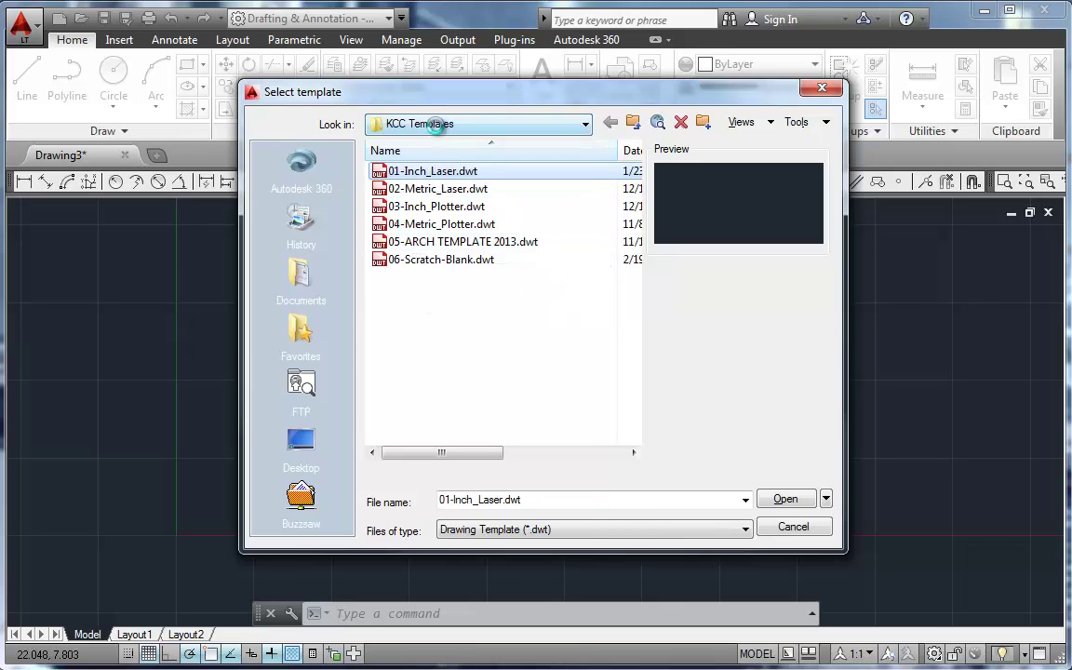
left_click(398, 123)
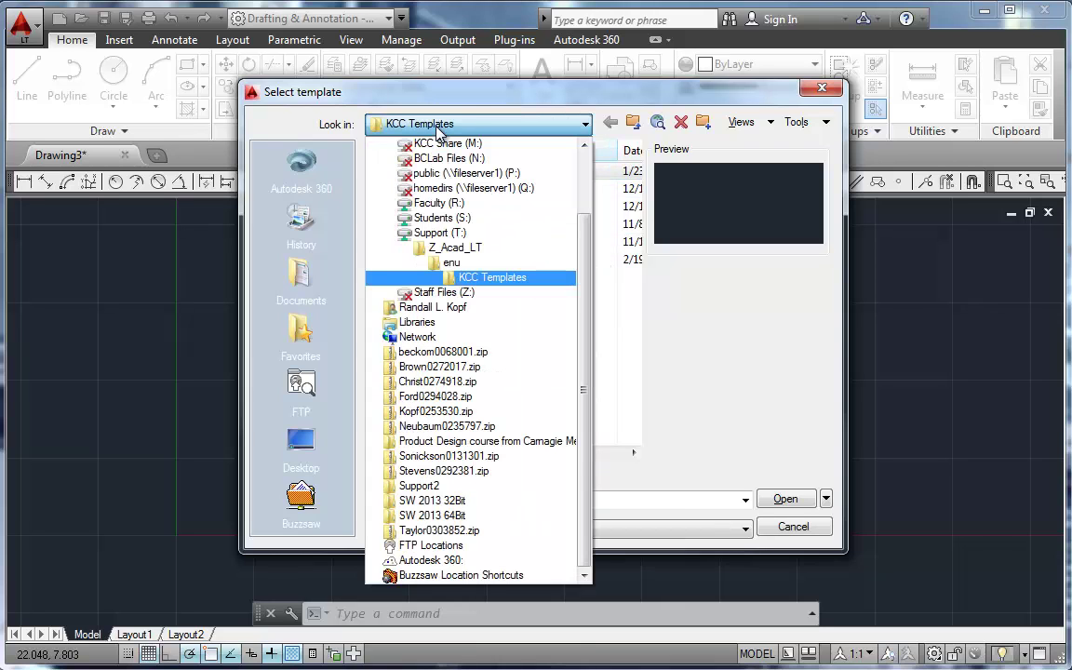
left_click(437, 235)
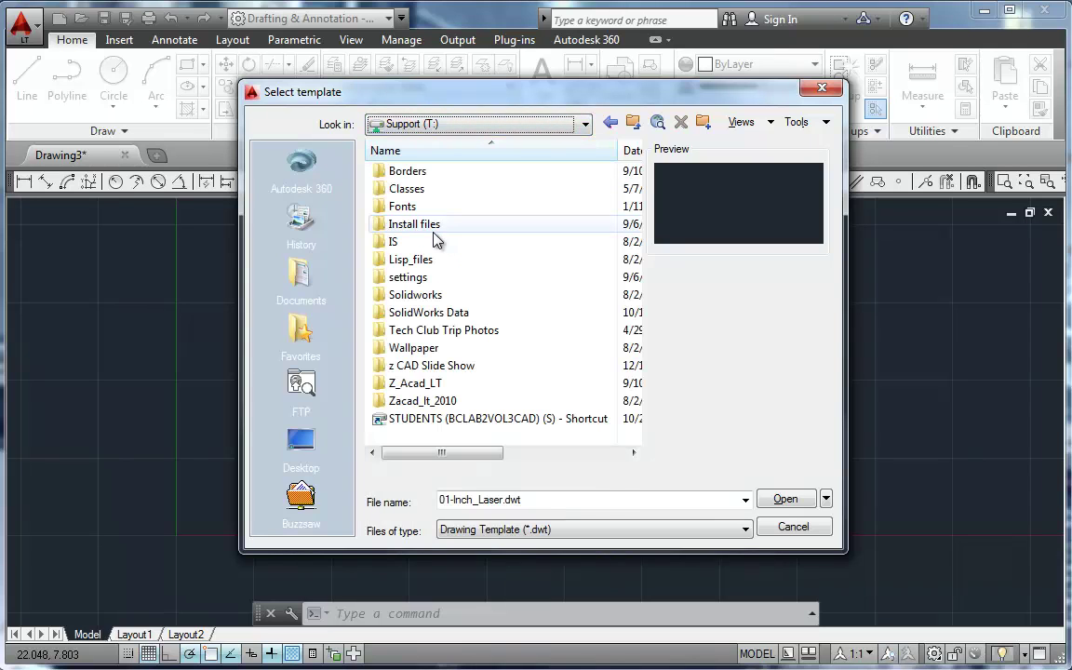
double_click(399, 189)
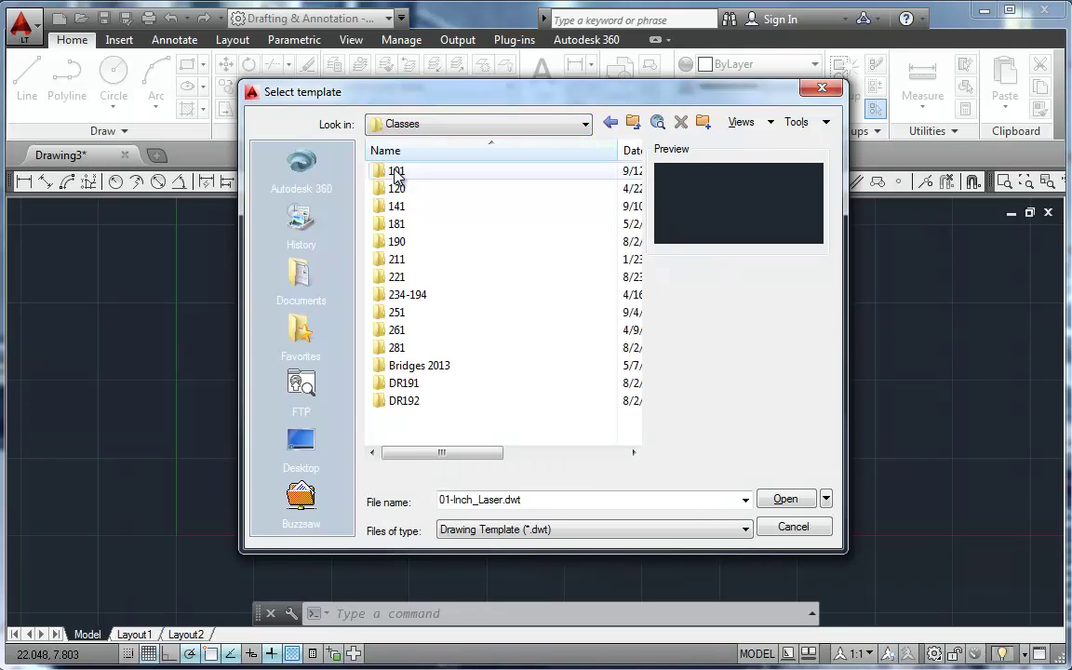
double_click(398, 173)
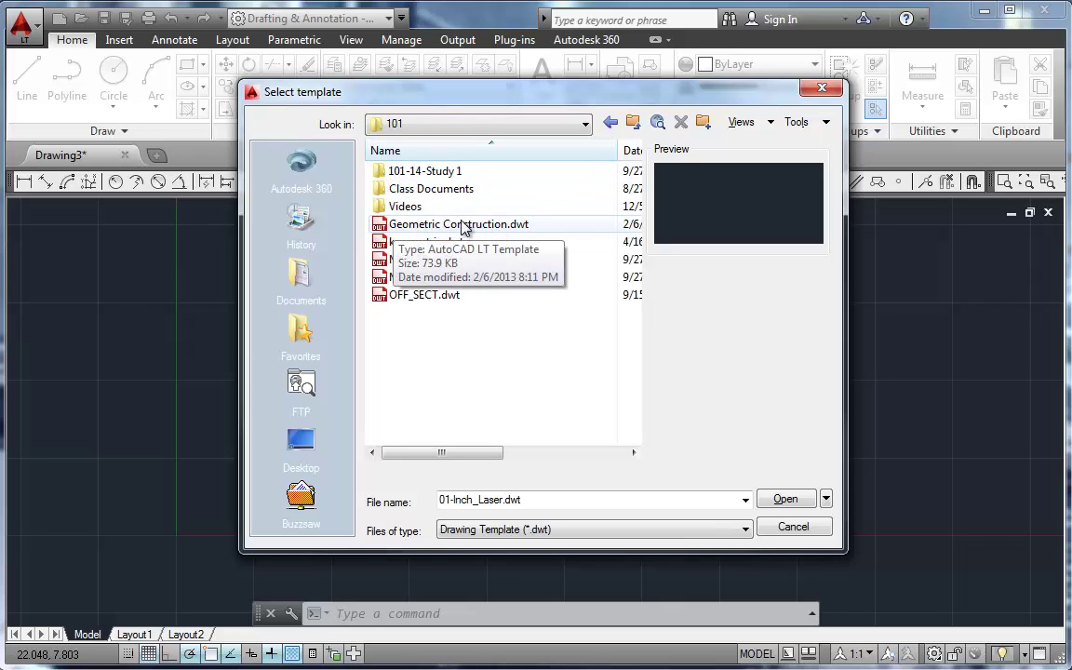
left_click(461, 228)
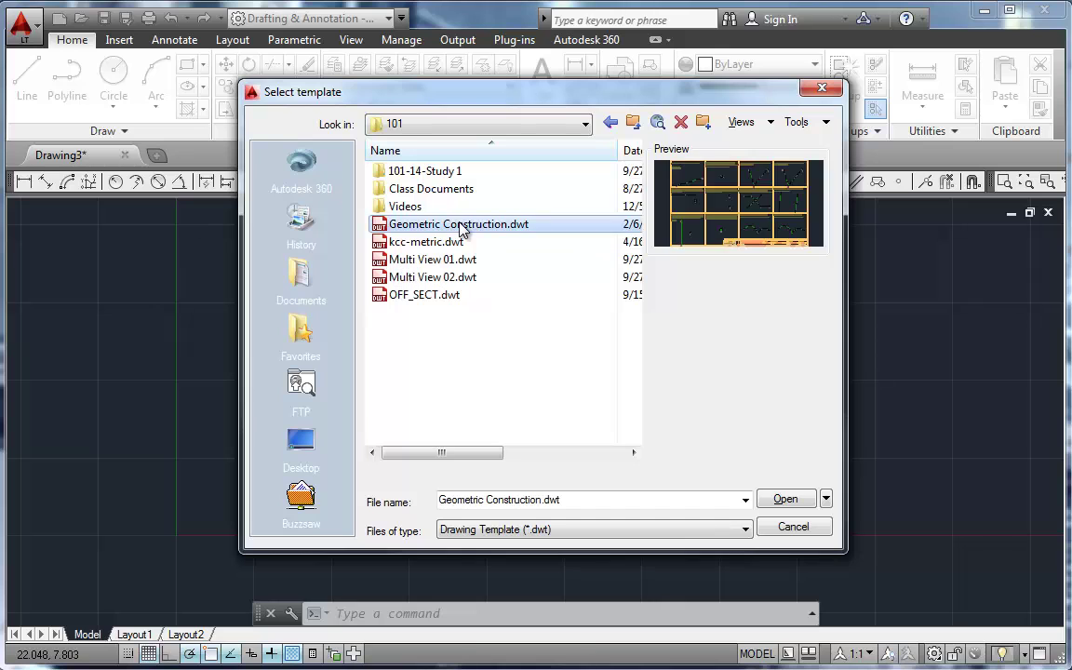
left_click(786, 501)
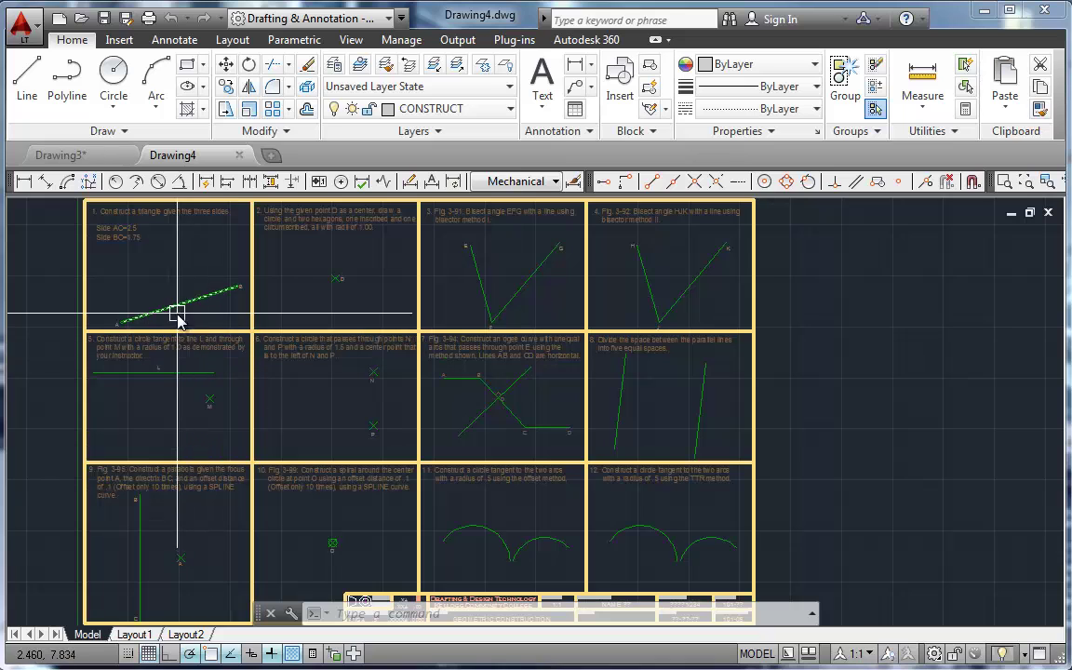
Examine the triangle task in problem 1 and reread the object snap instructions for 101-05 in the Chrome assignment document.
mouse_move(173, 310)
middle_mouse_down()
mouse_move(167, 301)
mouse_move(311, 335)
mouse_move(471, 349)
mouse_move(479, 393)
middle_mouse_up()
scroll(475, 383, "down", 2)
scroll(473, 379, "up", 4)
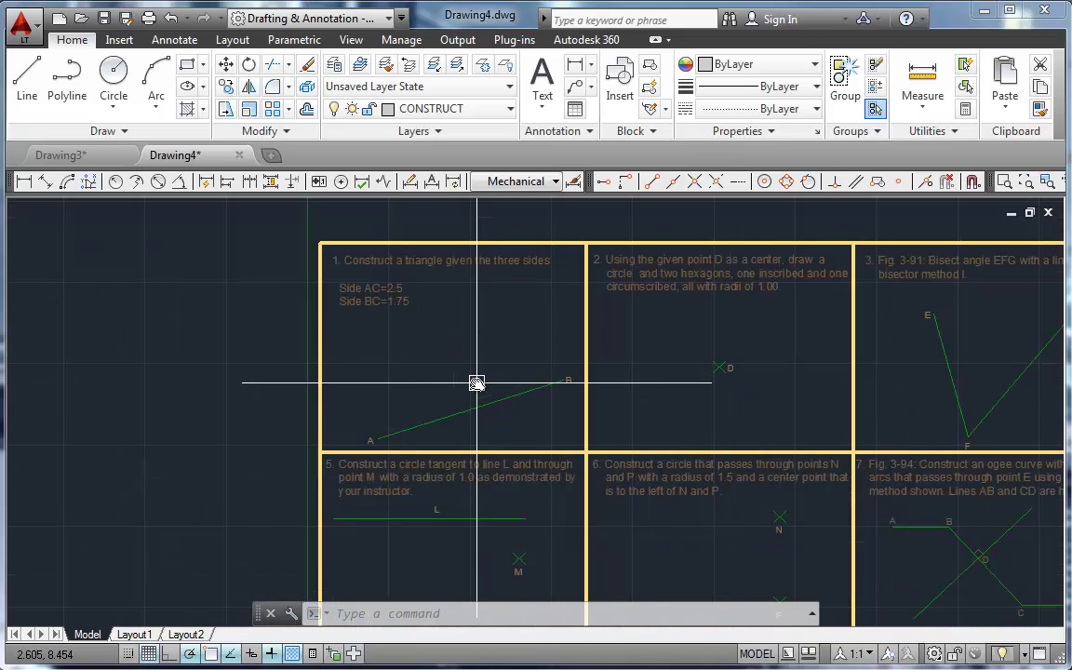
scroll(471, 374, "up", 2)
middle_click_drag(472, 371, 478, 443)
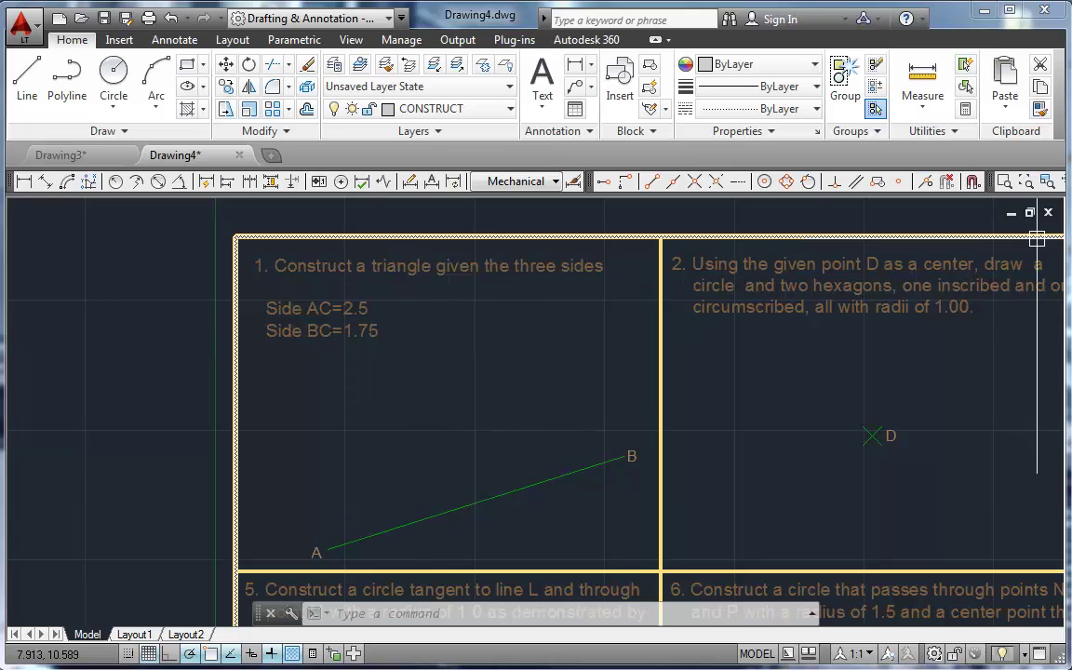
key("alt+Tab")
left_click_drag(634, 145, 367, 72)
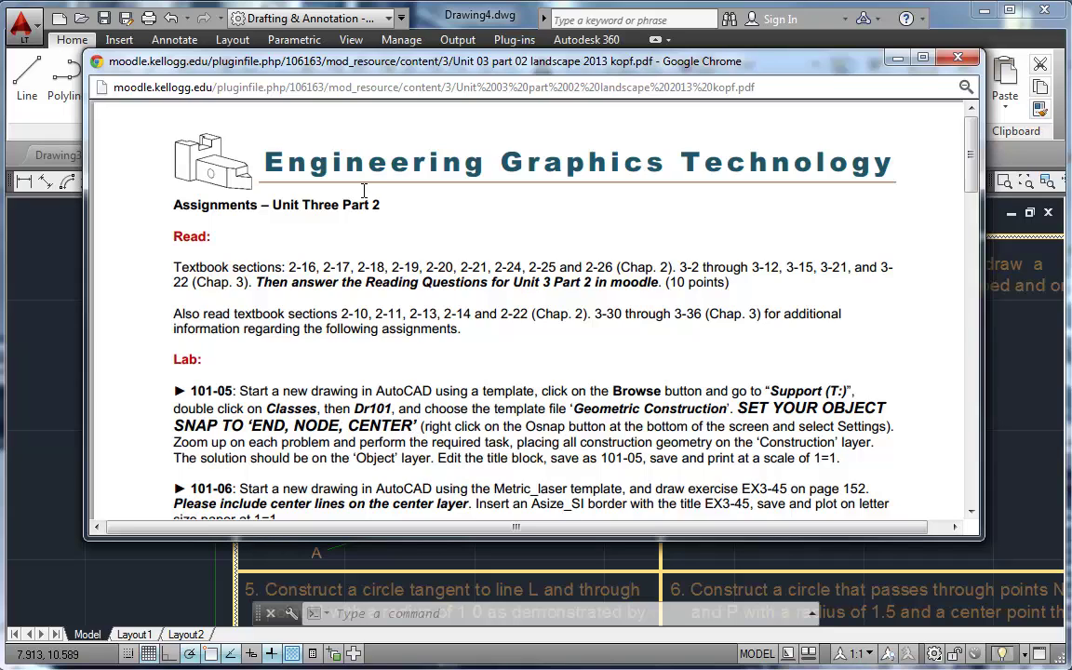
left_click_drag(443, 54, 566, 72)
key("alt+Tab")
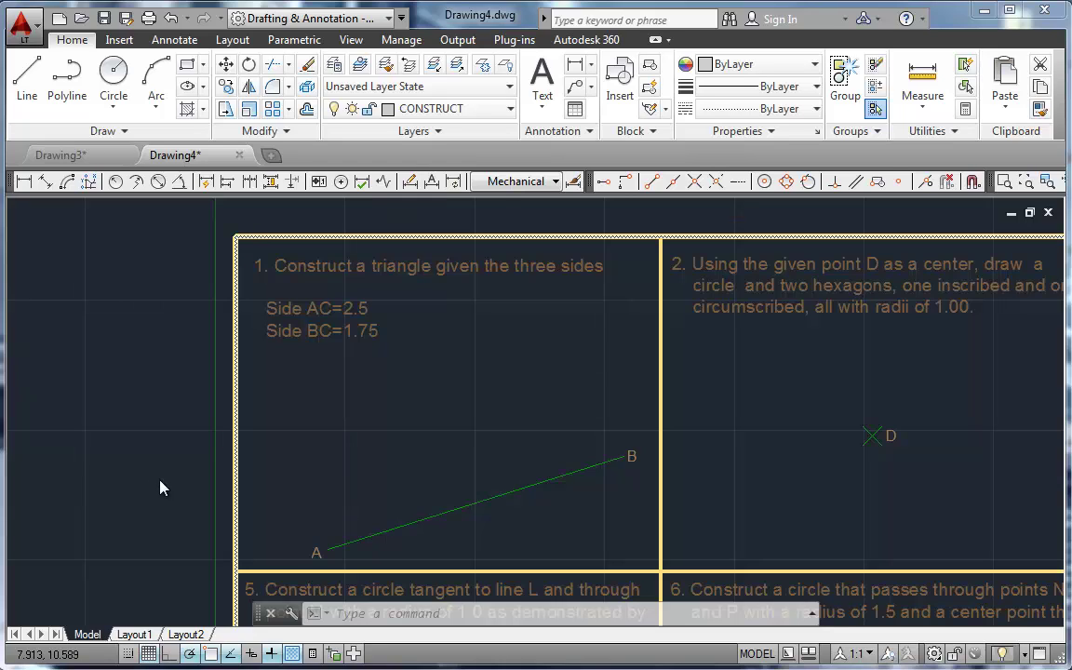
Enable the Node running object snap and check the list of active snap modes.
right_click(210, 657)
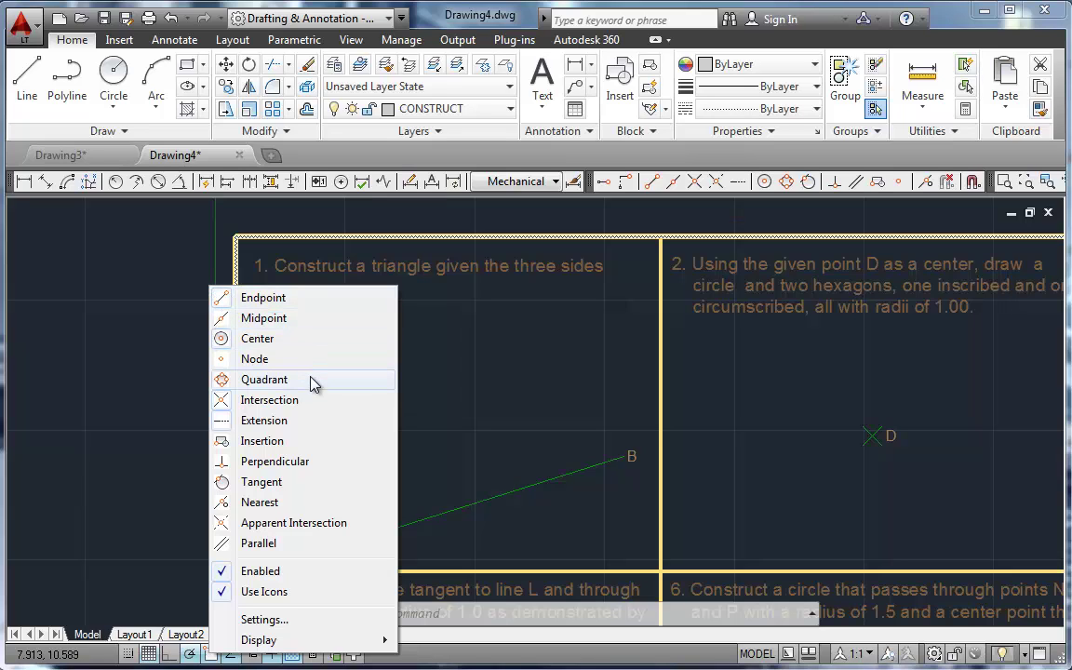
left_click(248, 361)
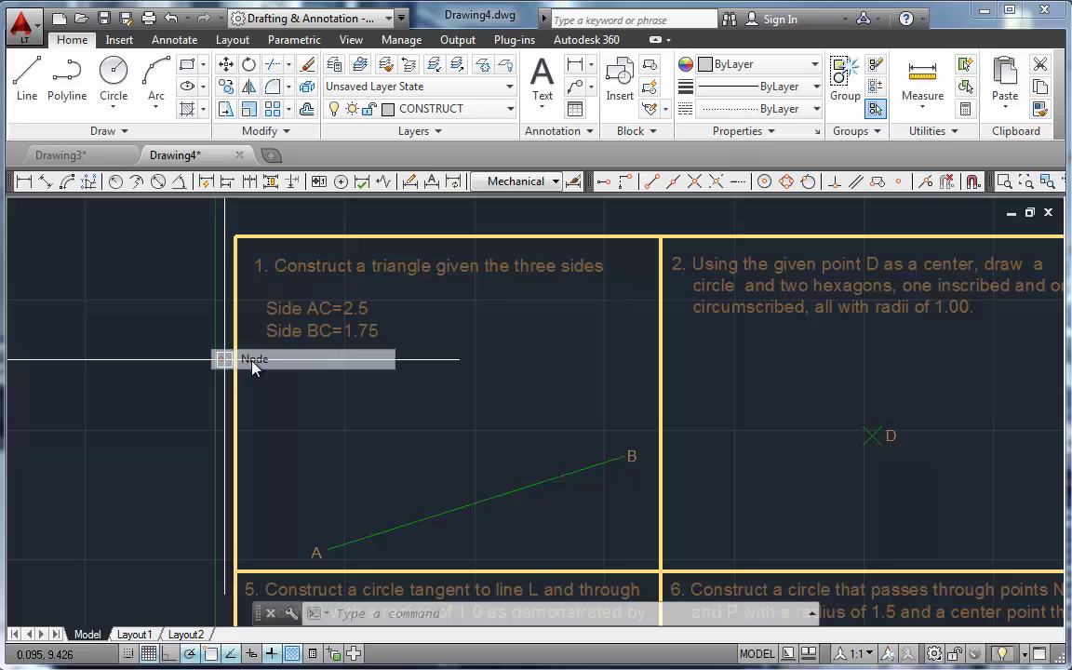
right_click(217, 655)
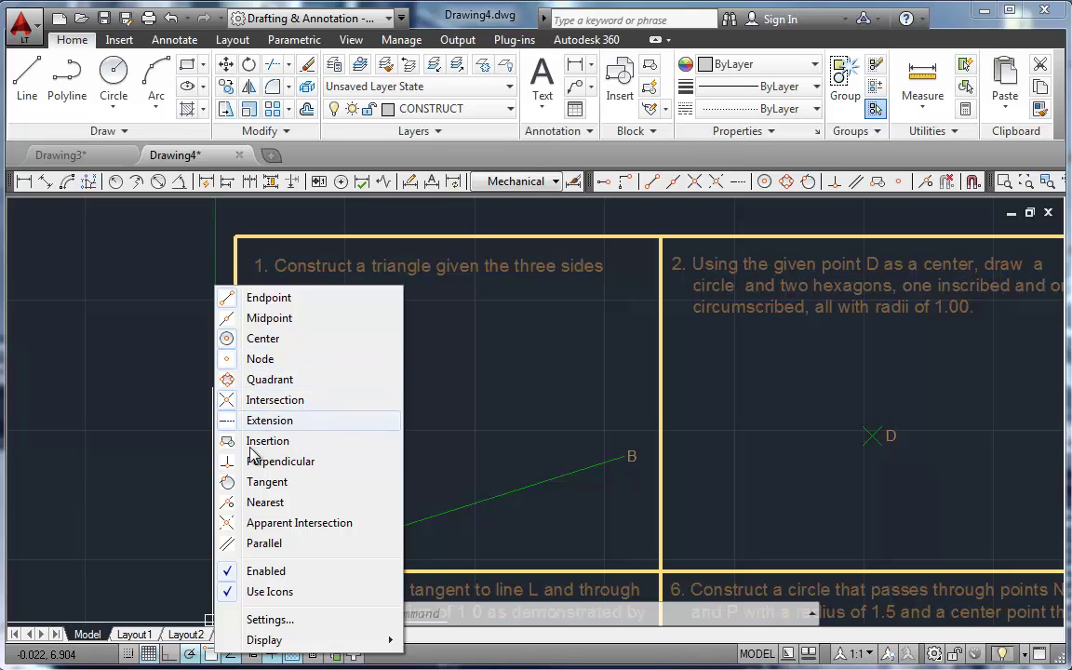
left_click(141, 441)
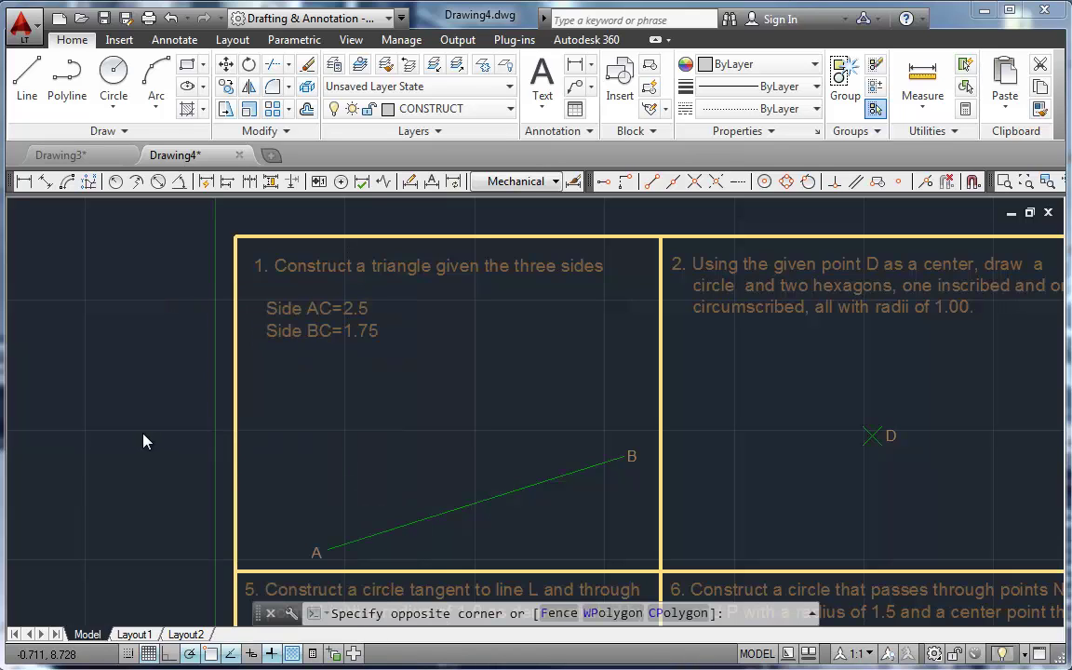
left_click(201, 478)
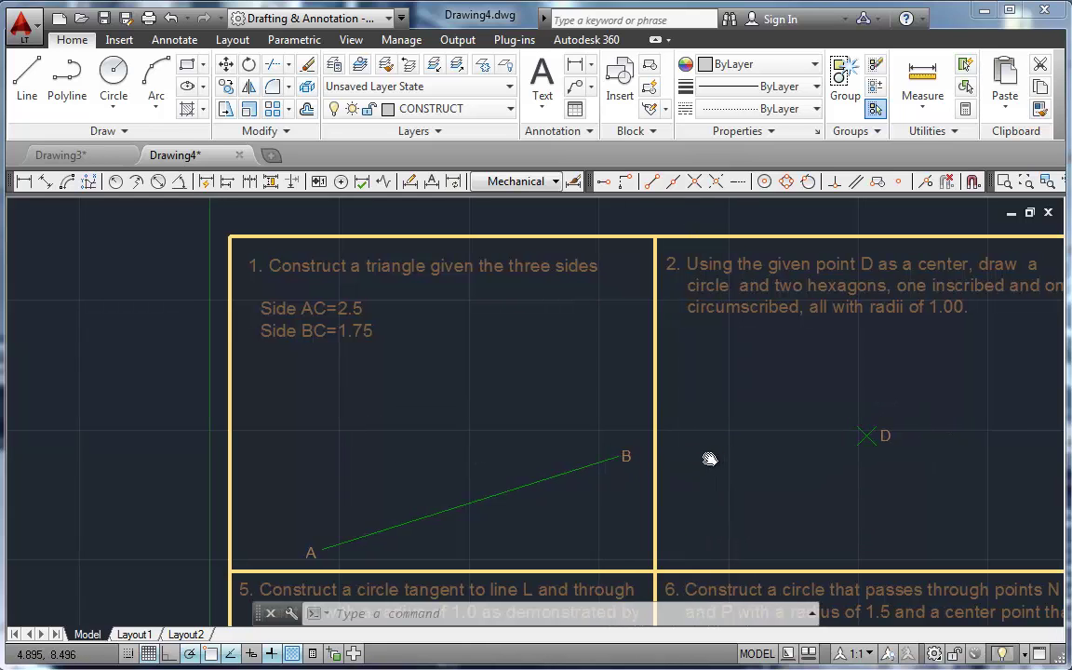
In problem 3, draw a construction circle centred on vertex F with a radius of about 1.42, crossing both sides of the angle.
mouse_move(708, 459)
middle_mouse_down()
mouse_move(396, 435)
mouse_move(96, 431)
middle_mouse_up()
middle_click_drag(431, 426, 142, 423)
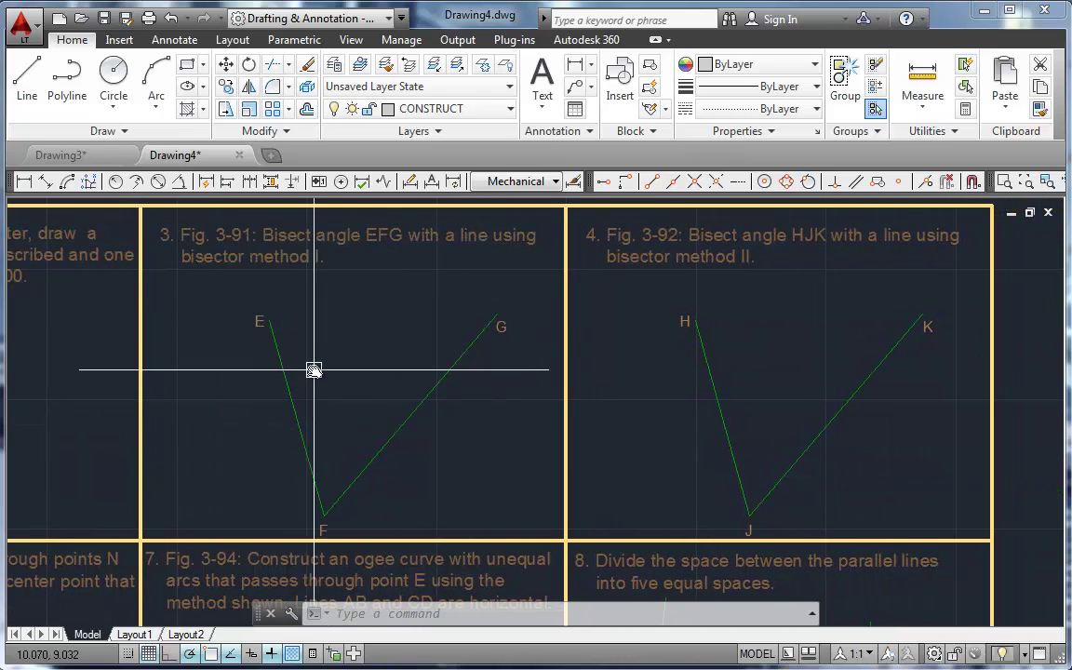
scroll(314, 369, "up", 2)
scroll(314, 369, "down", 2)
scroll(314, 367, "up", 2)
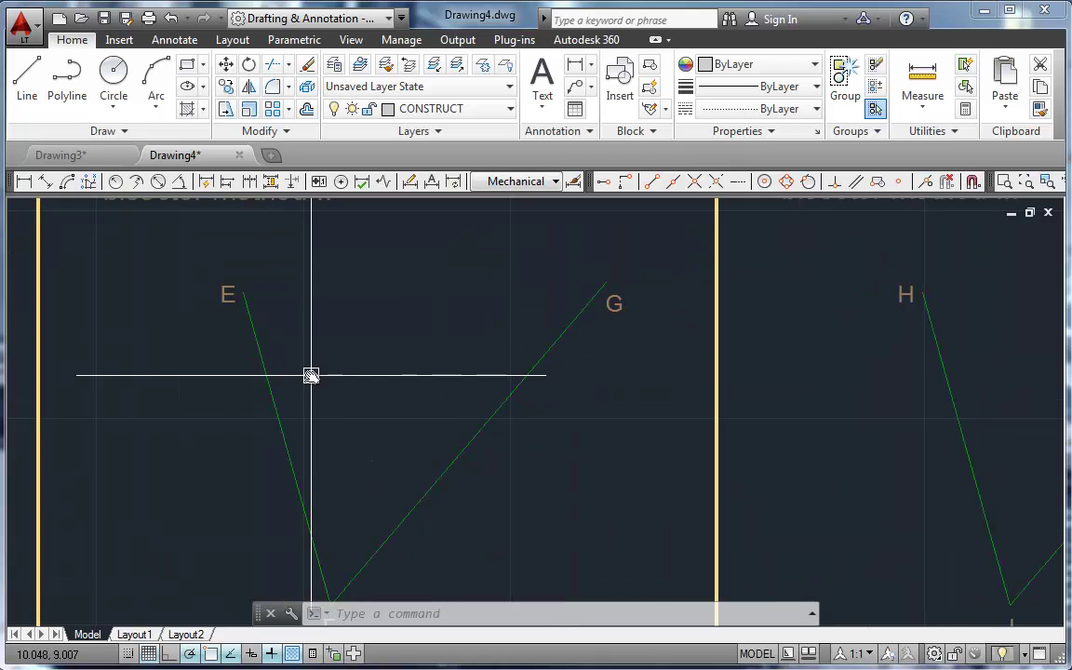
mouse_move(311, 373)
middle_mouse_down()
mouse_move(405, 316)
mouse_move(448, 323)
middle_mouse_up()
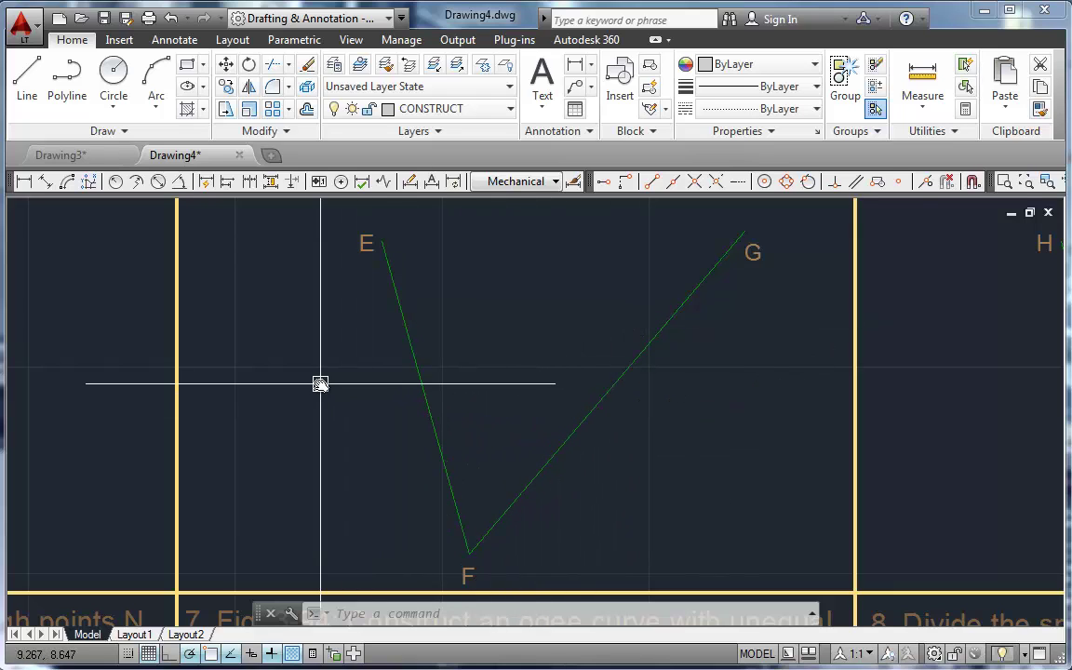
left_click(114, 82)
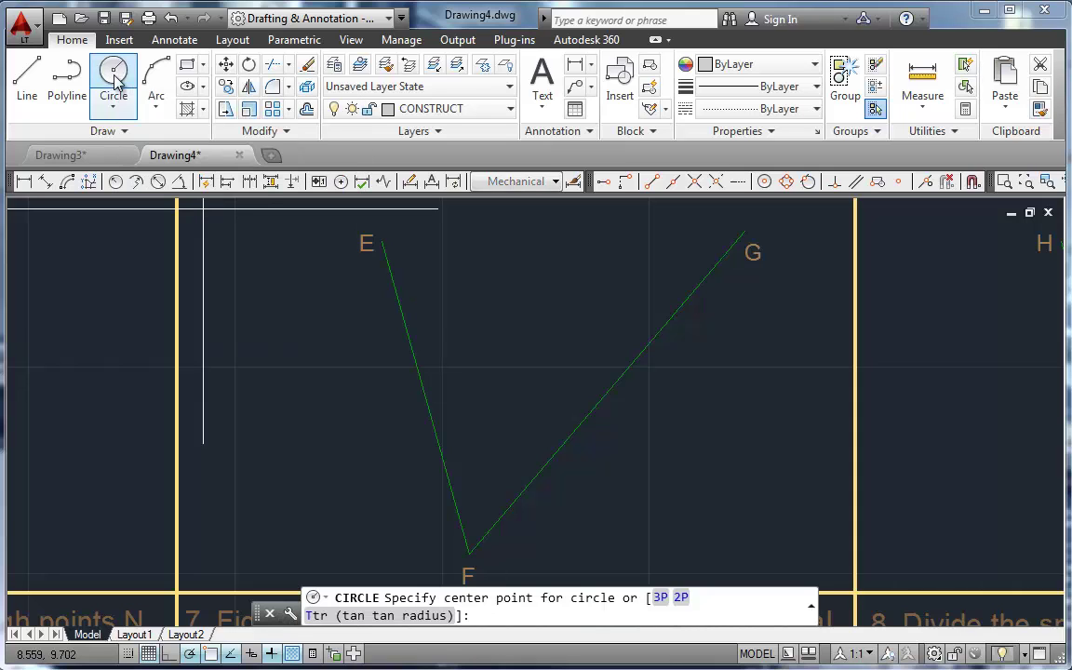
left_click(470, 556)
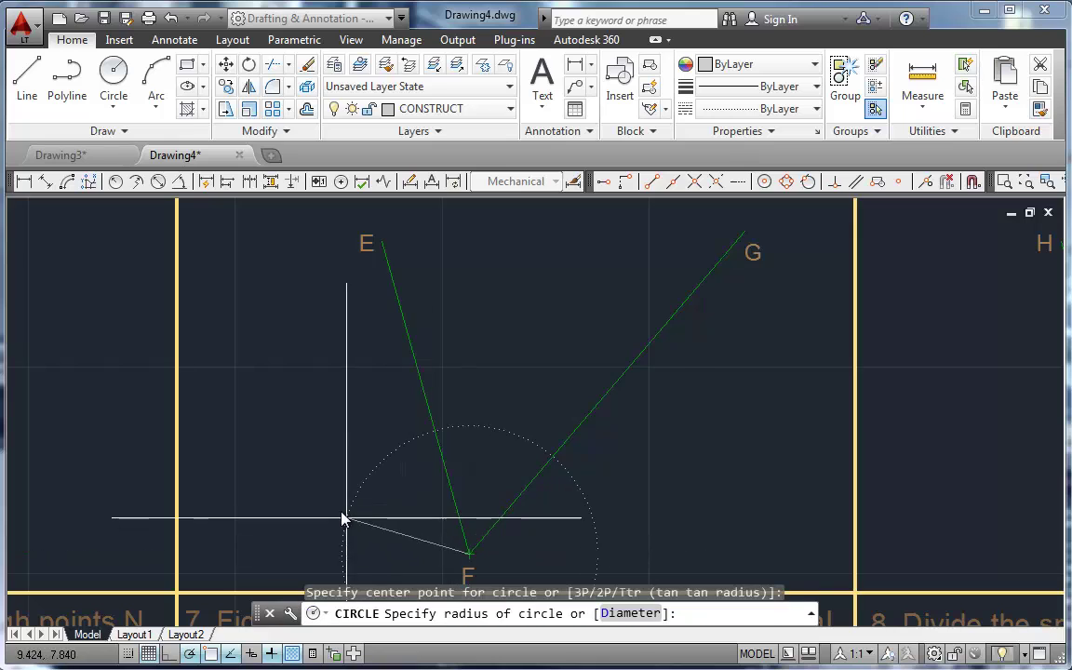
left_click(366, 346)
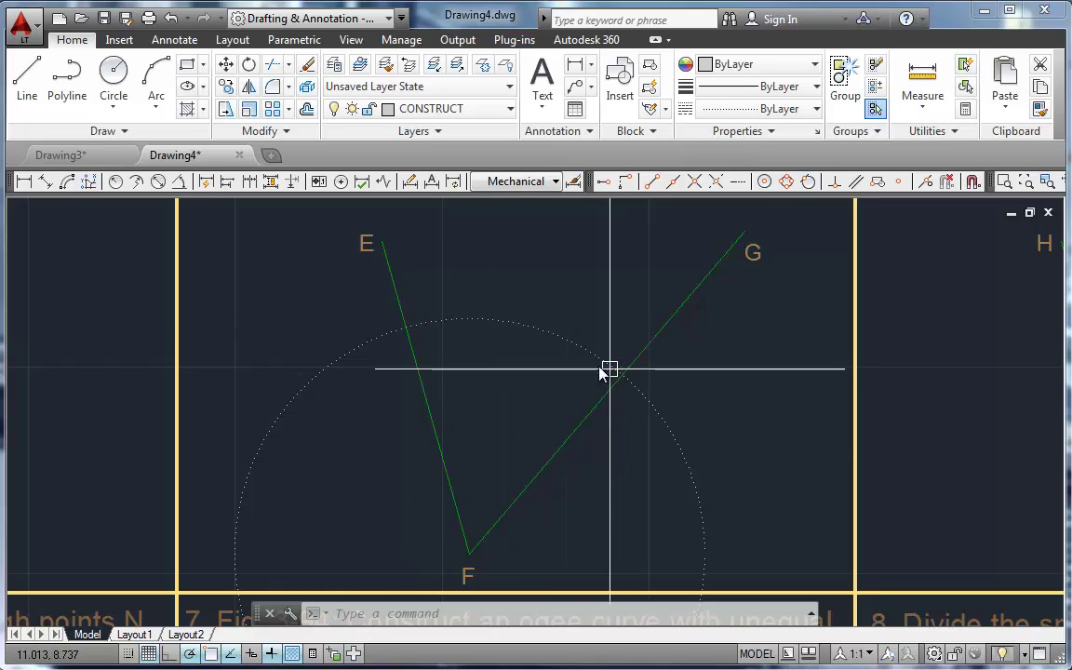
Draw two circles of radius 1.420, centred where the first circle crosses lines EF and FG.
left_click(113, 89)
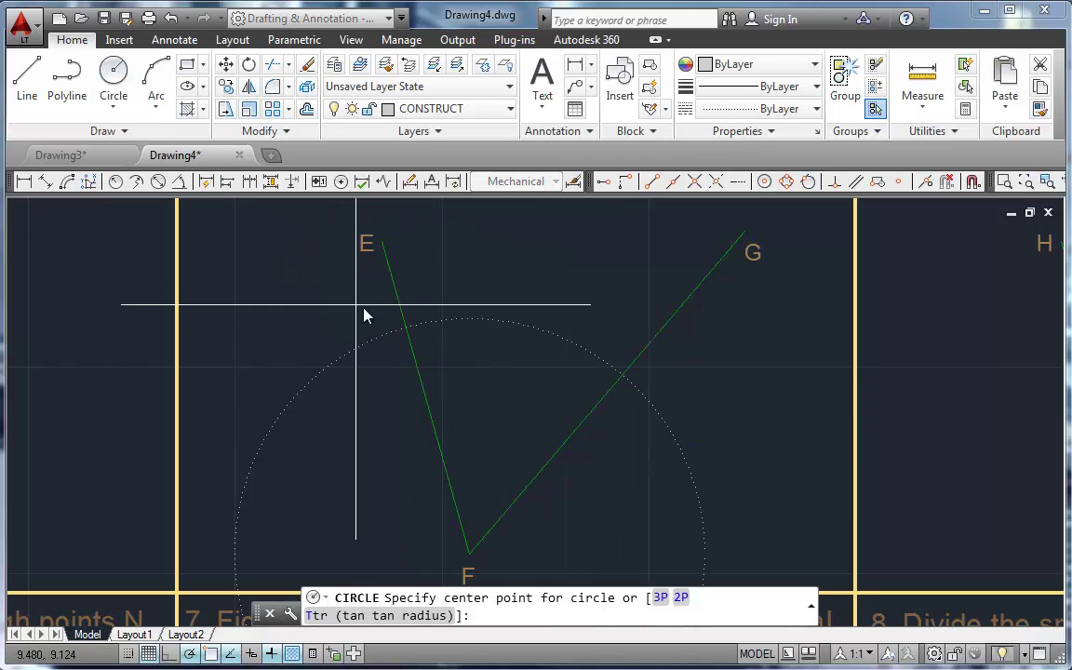
left_click(405, 328)
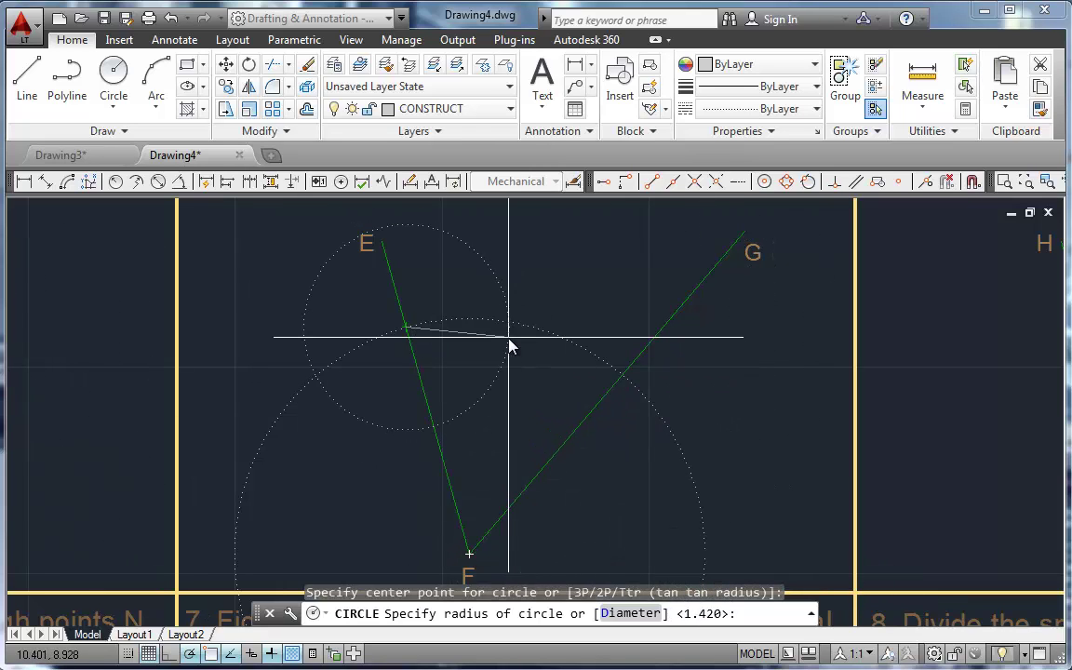
key("Return")
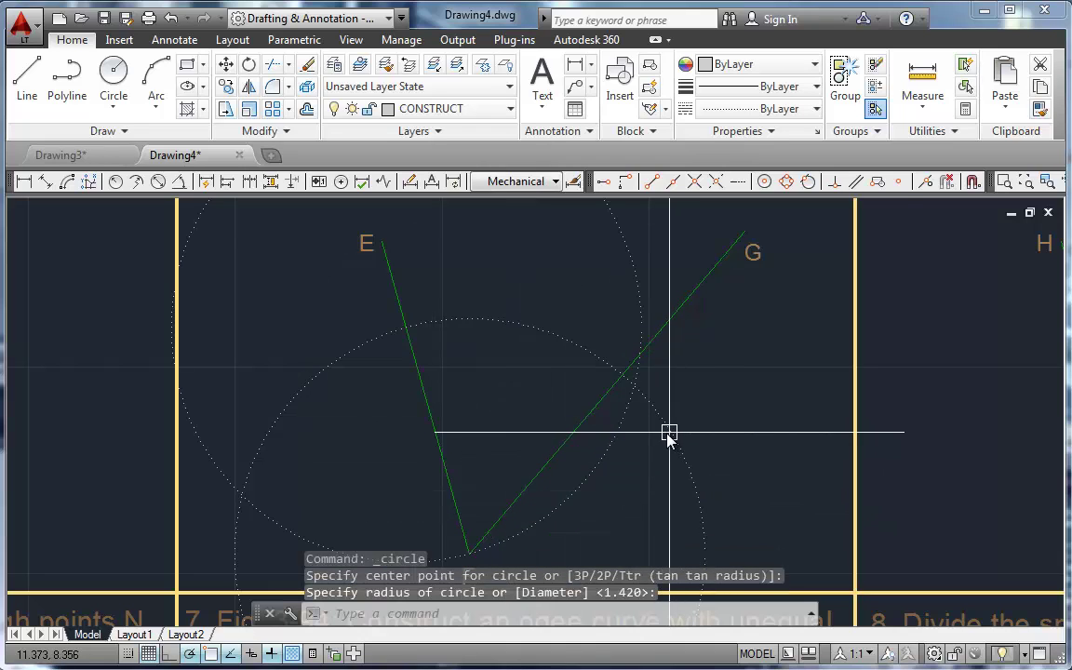
left_click(115, 82)
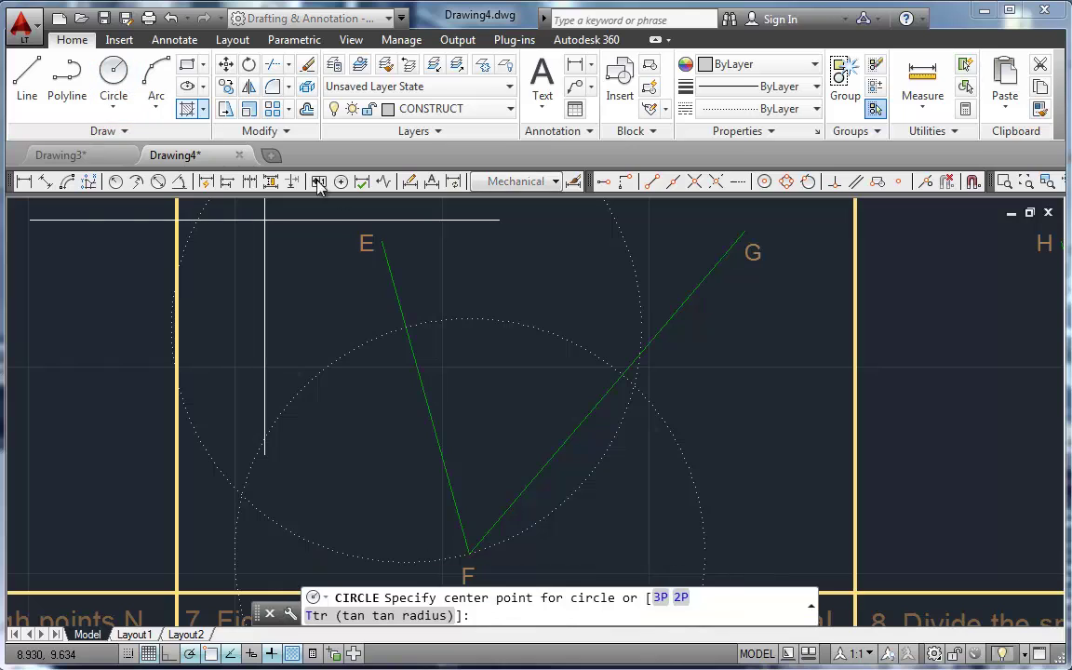
left_click(621, 376)
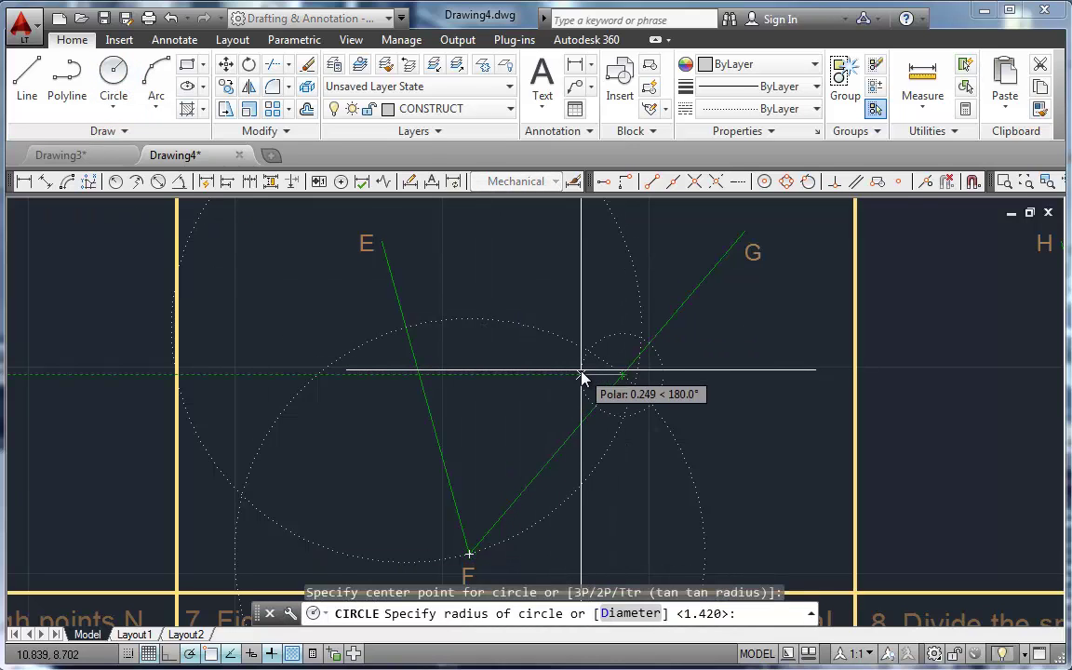
key("Return")
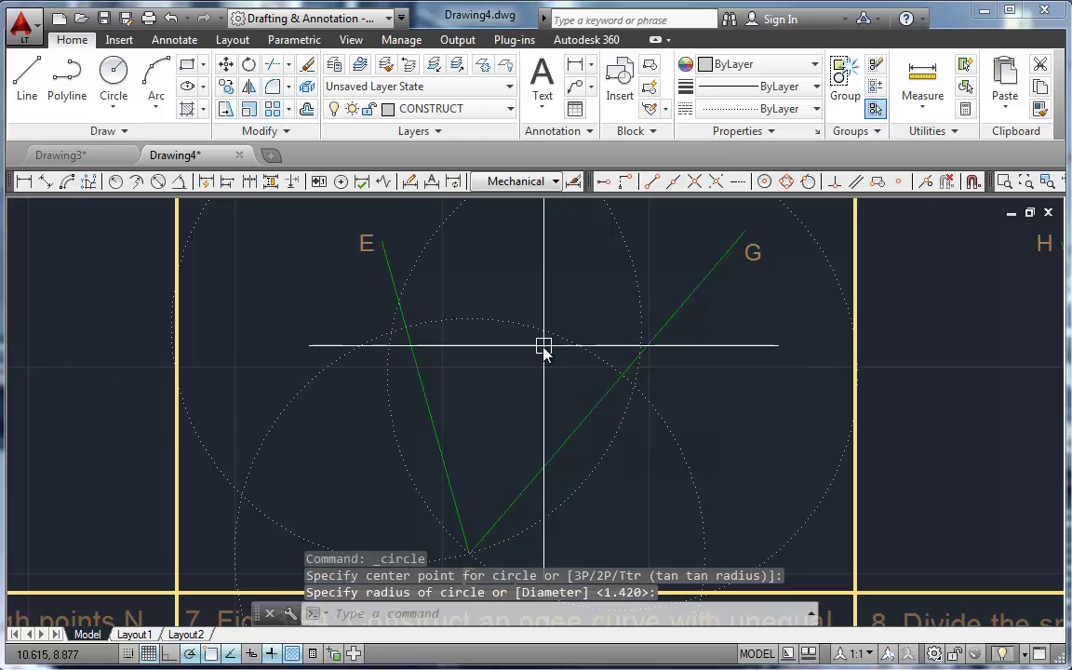
Draw the bisector line from the upper intersection of the two 1.420-radius circles centred on the angle's sides to vertex F.
scroll(544, 346, "down", 1)
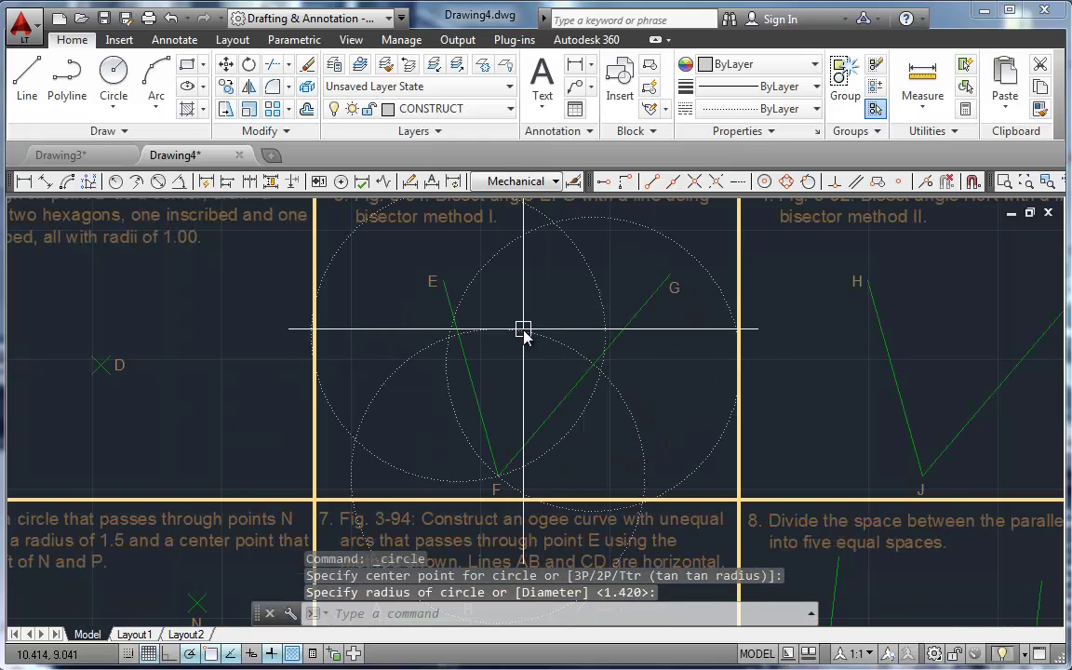
middle_click_drag(521, 332, 519, 366)
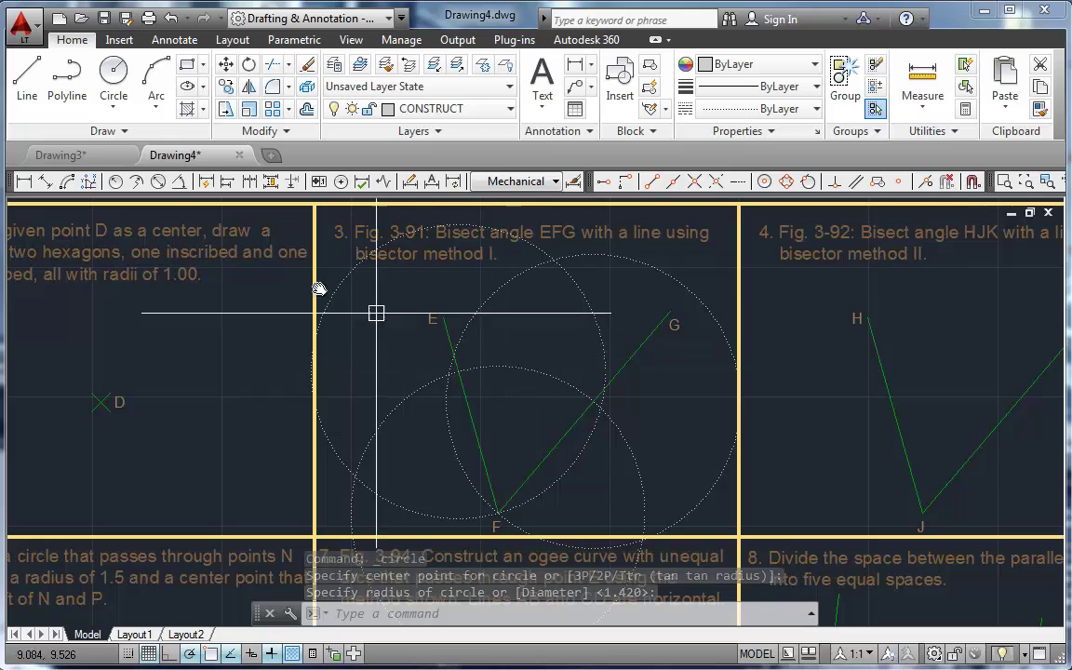
left_click(27, 86)
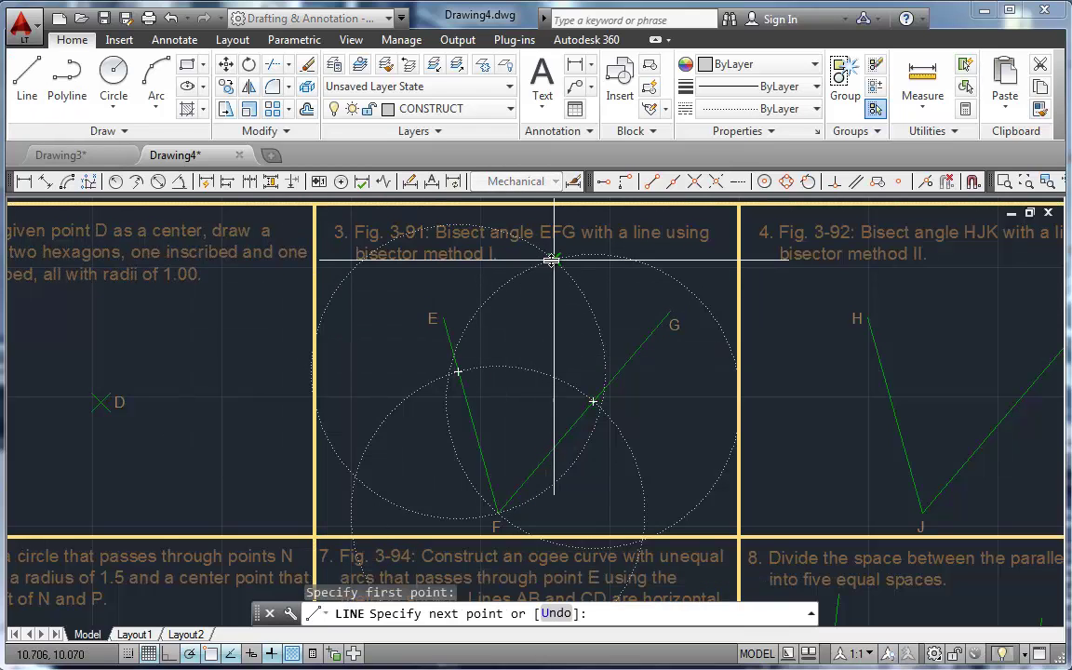
left_click(498, 512)
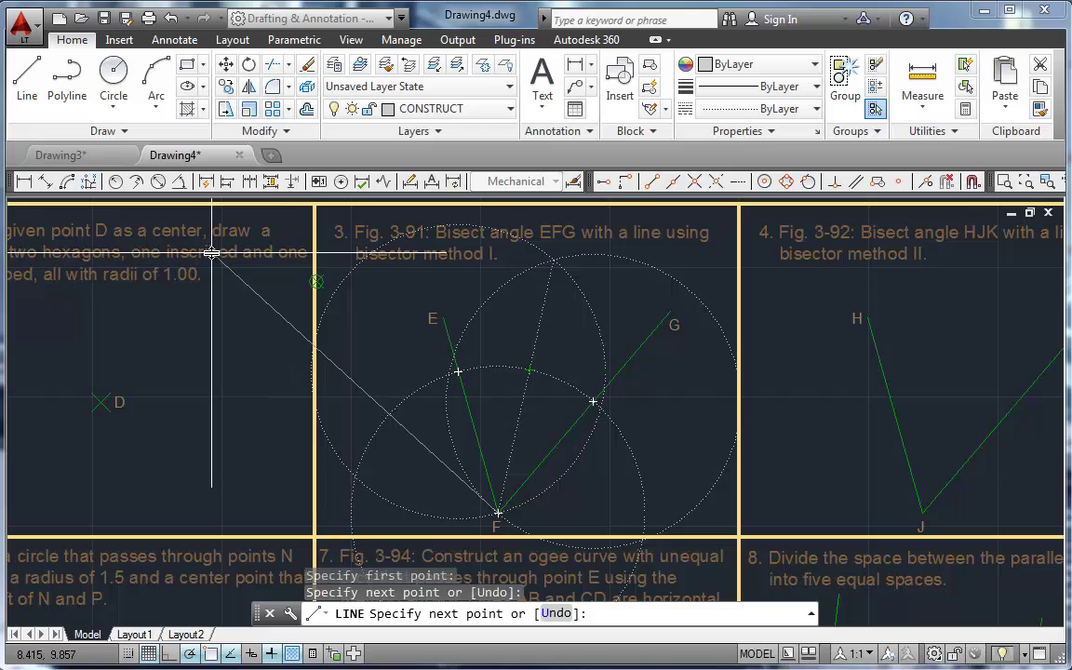
key("Escape")
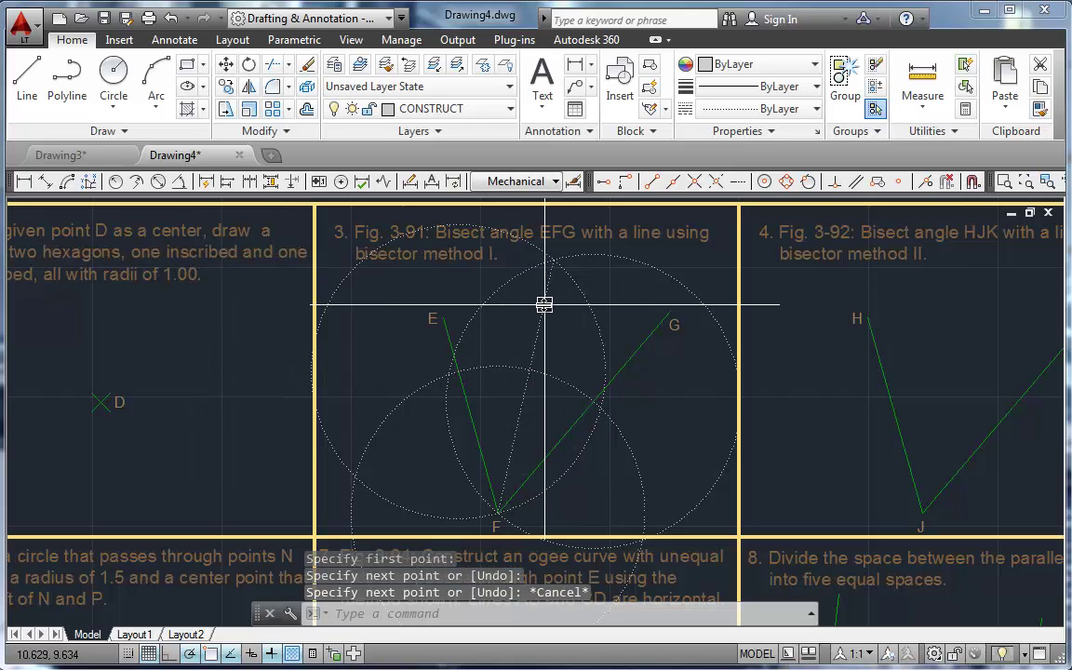
Move the bisector line of angle EFG in problem 3 to the OBJECT layer and clear the selection.
left_click(544, 305)
left_click(409, 109)
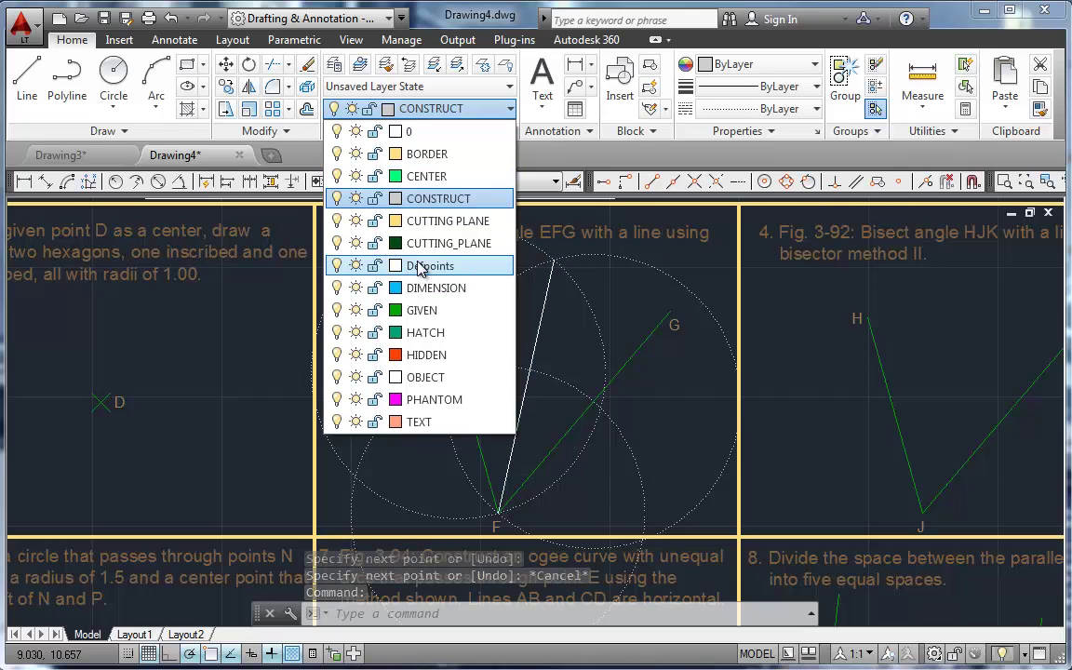
left_click(423, 377)
key("Escape")
key("Escape")
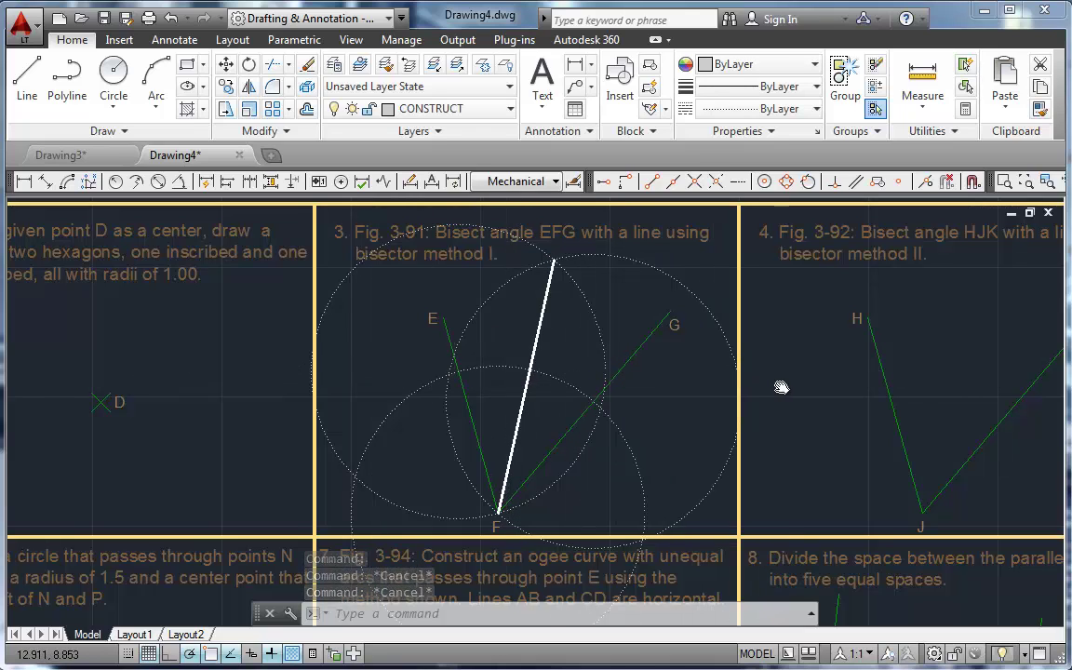
In problem 4, draw a construction circle centred on vertex J that crosses both sides of angle HJK.
middle_click_drag(781, 387, 582, 385)
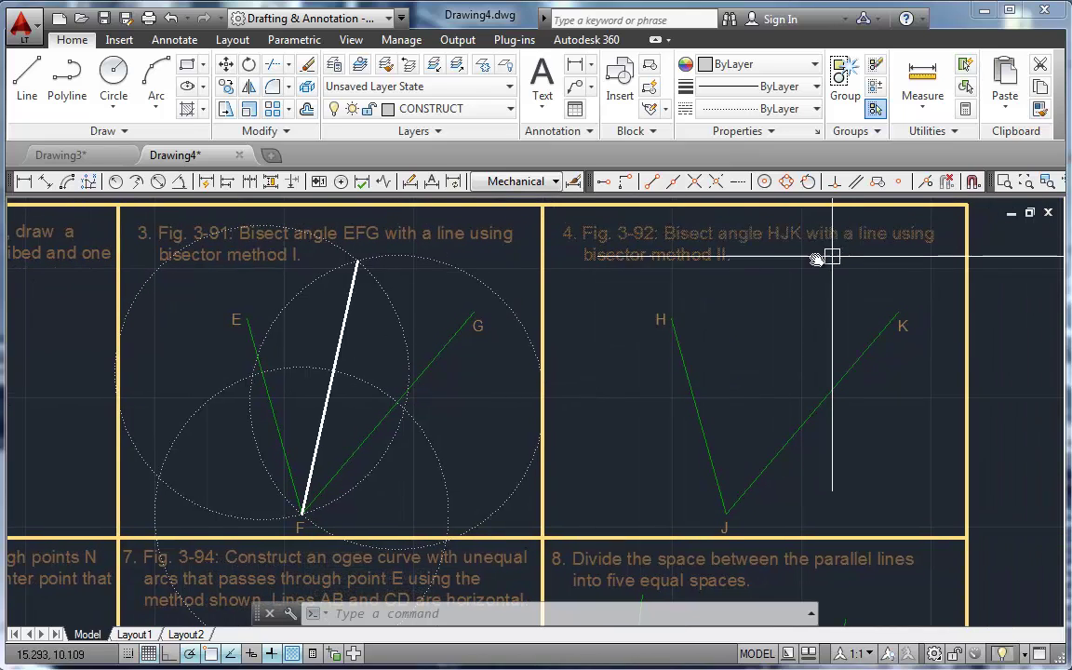
left_click(114, 74)
left_click(721, 514)
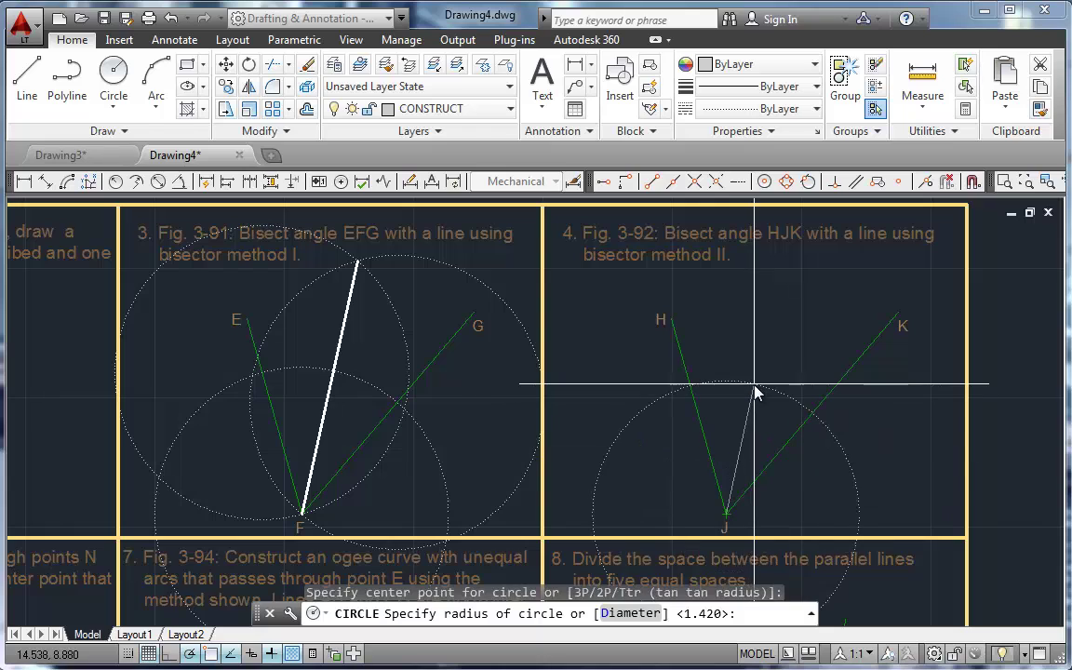
key("Return")
Draw a line between the two points where the circle crosses sides HJ and JK.
left_click(27, 75)
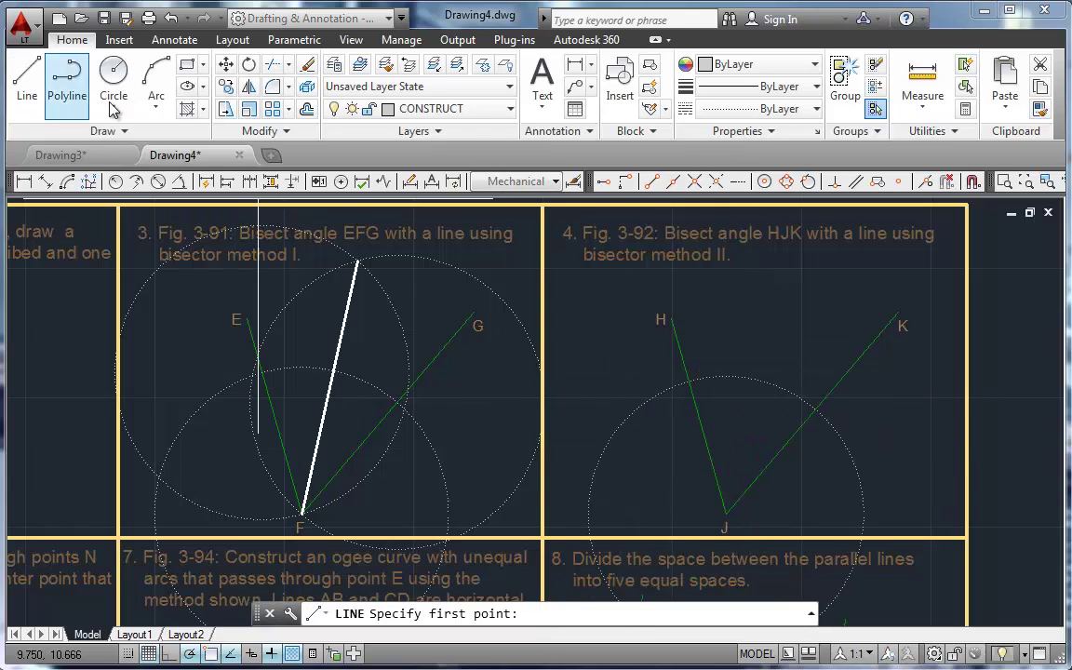
left_click(689, 381)
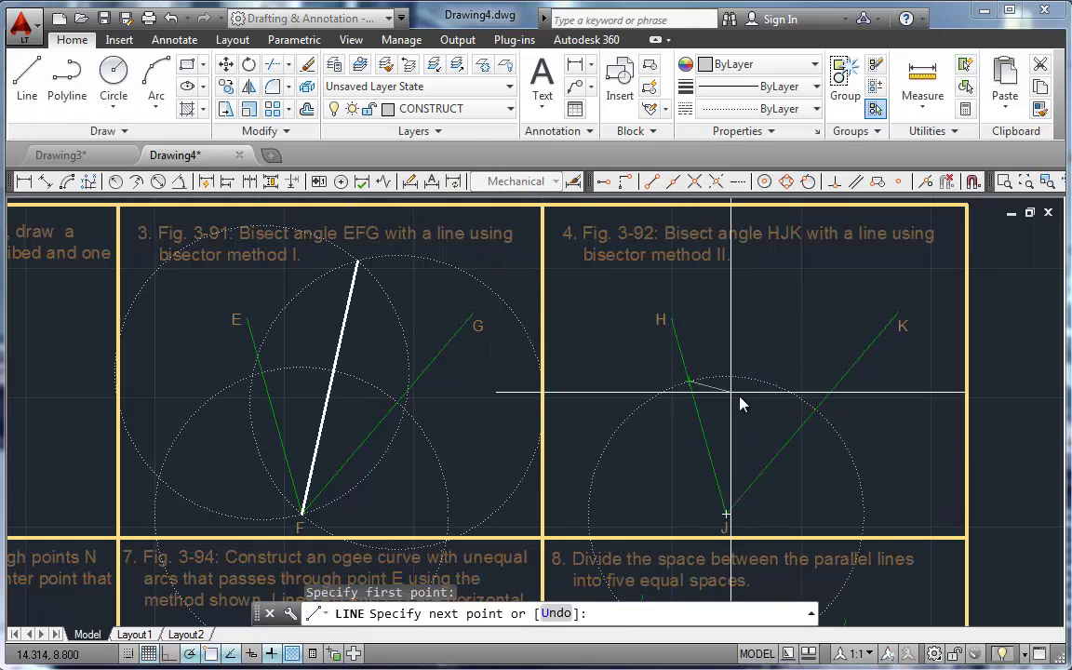
left_click(813, 411)
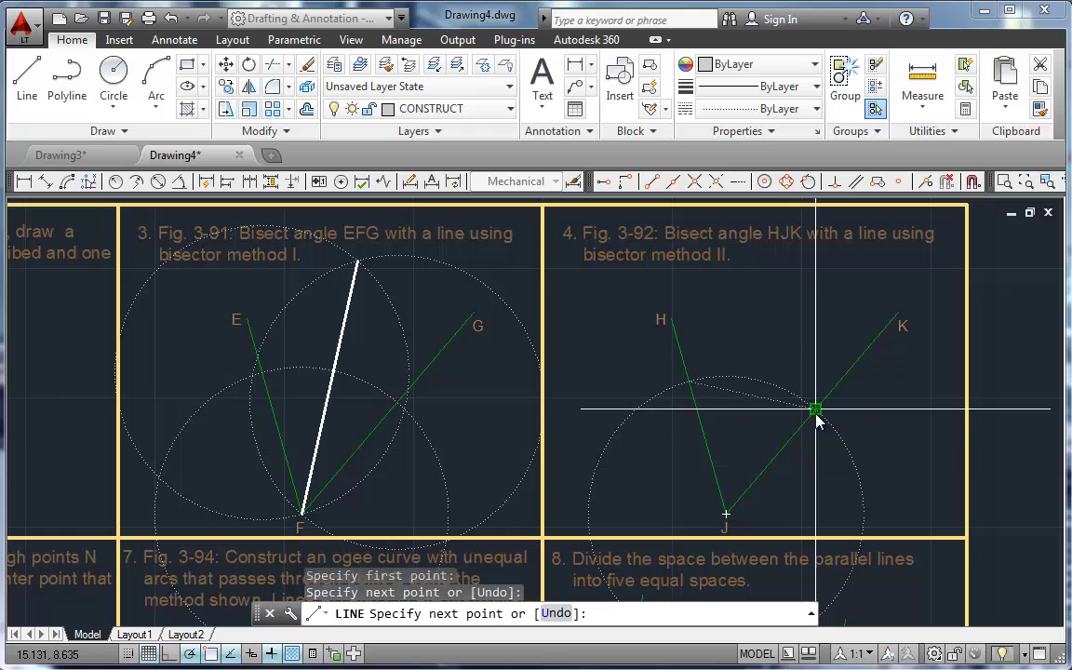
right_click(761, 439)
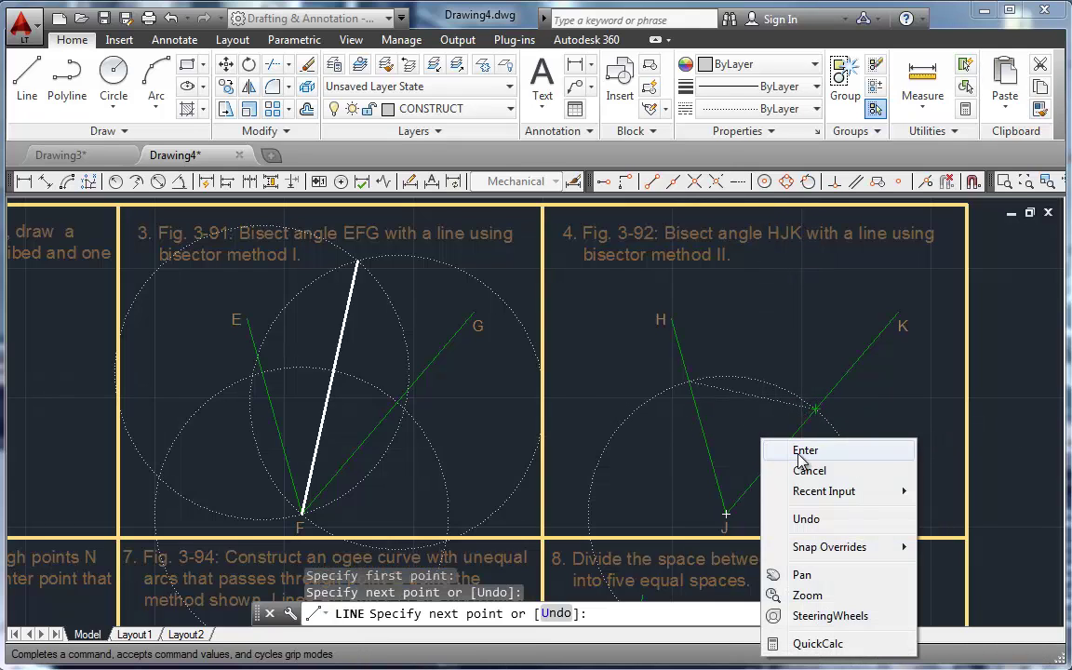
left_click(804, 451)
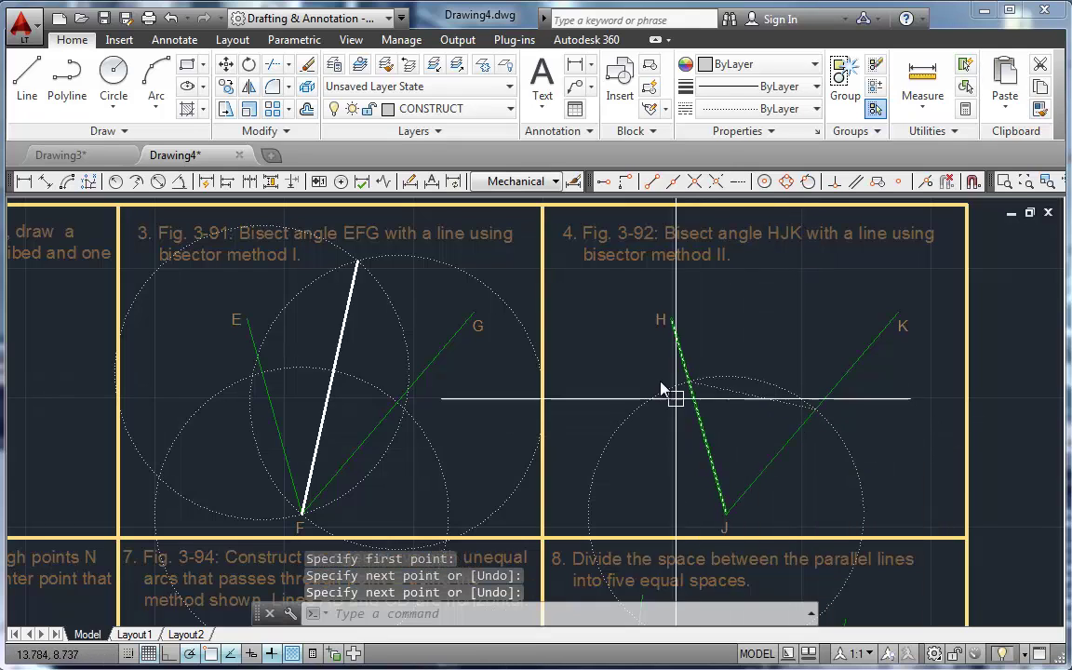
Draw the bisector line of angle HJK from vertex J to the midpoint of the line joining its two sides.
left_click(28, 88)
left_click(724, 511)
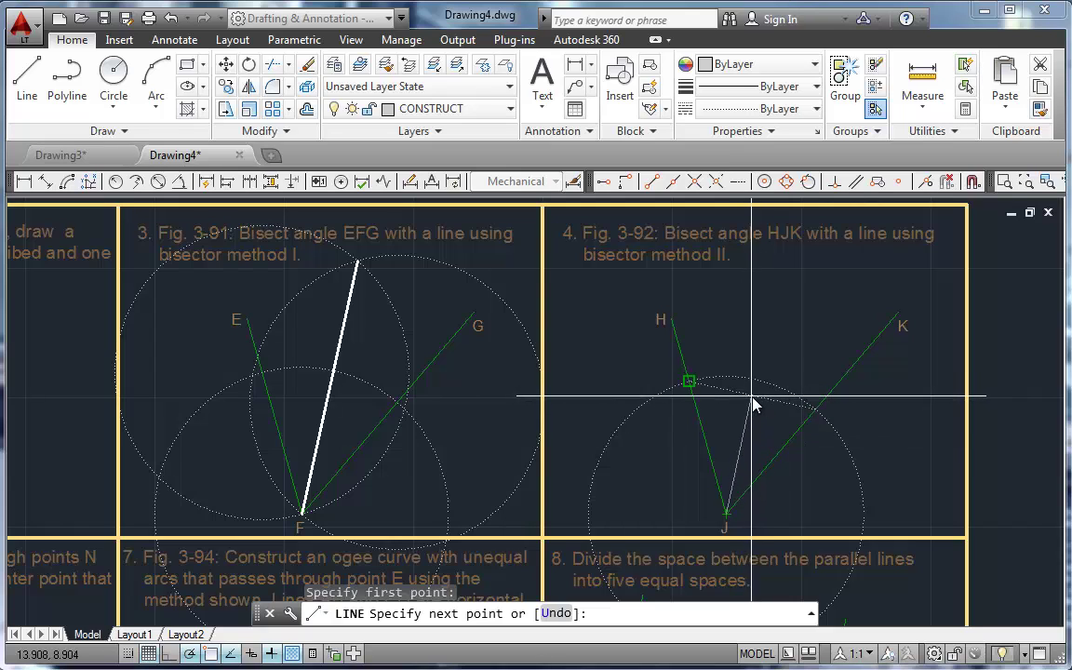
left_click(674, 182)
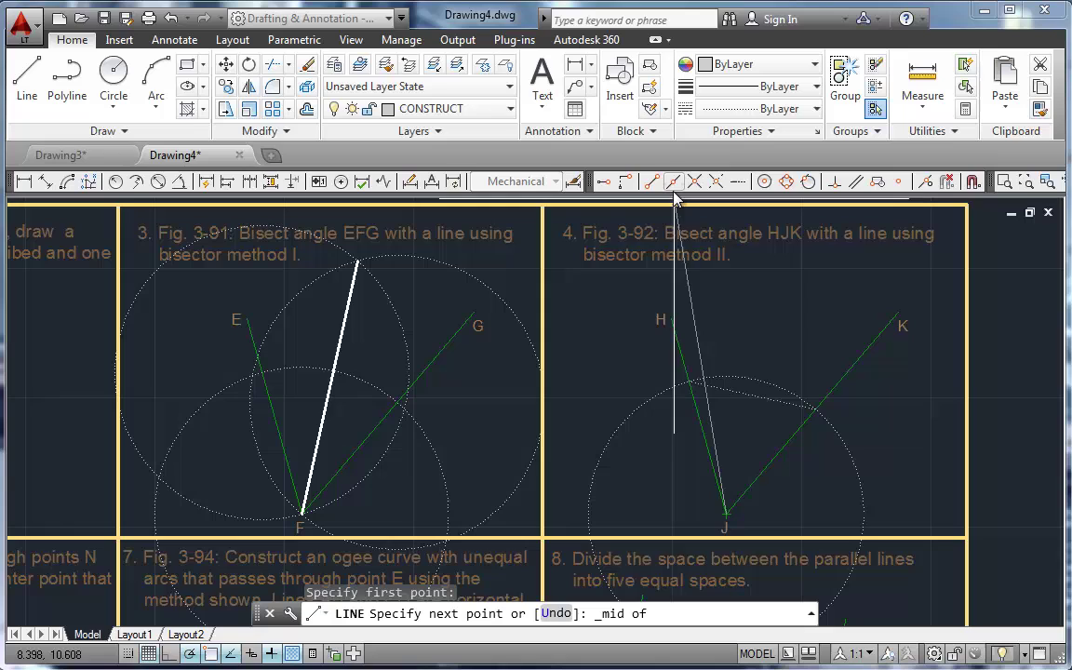
left_click(752, 382)
key("Return")
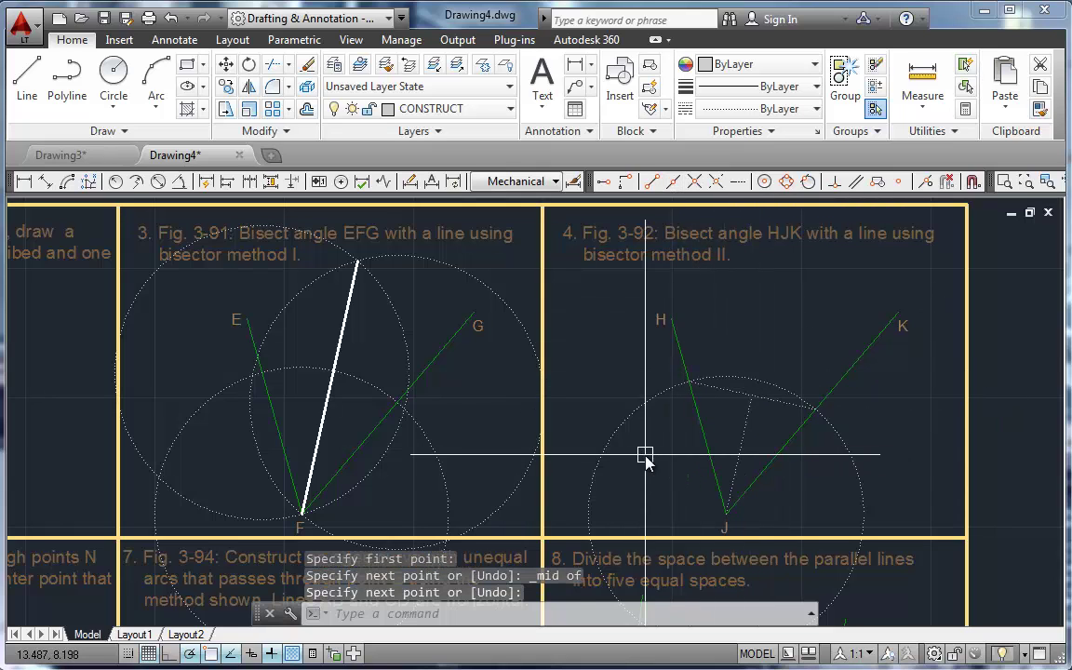
Trim away the part of the construction circle centred on F that extends into the problem 7 cell.
scroll(644, 455, "down", 2)
scroll(642, 451, "down", 2)
middle_click_drag(641, 448, 849, 298)
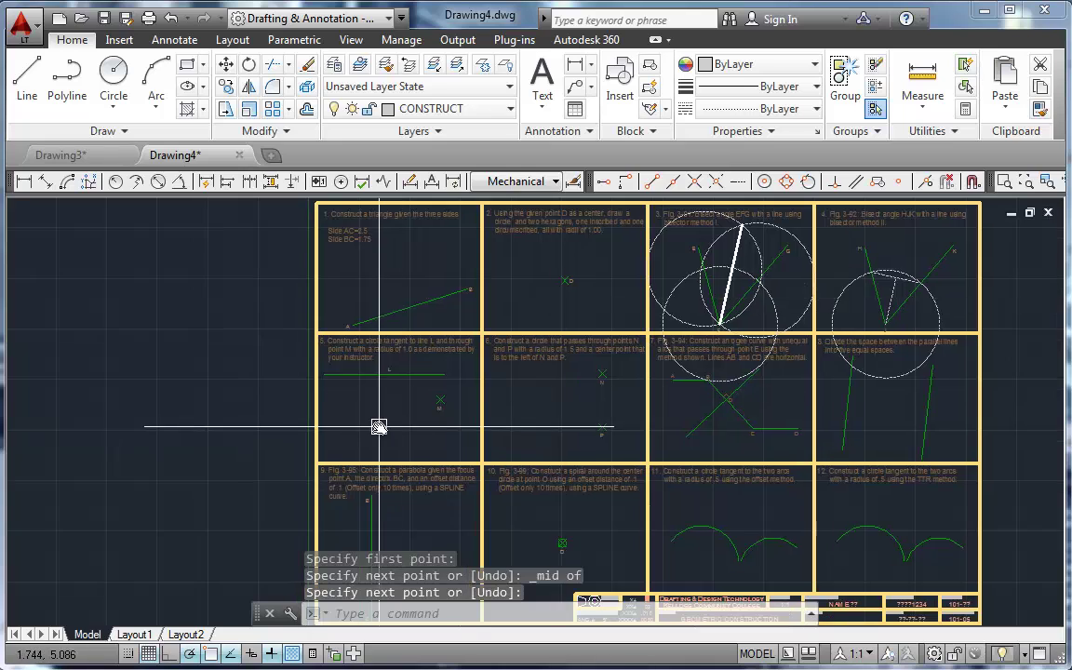
scroll(378, 426, "up", 2)
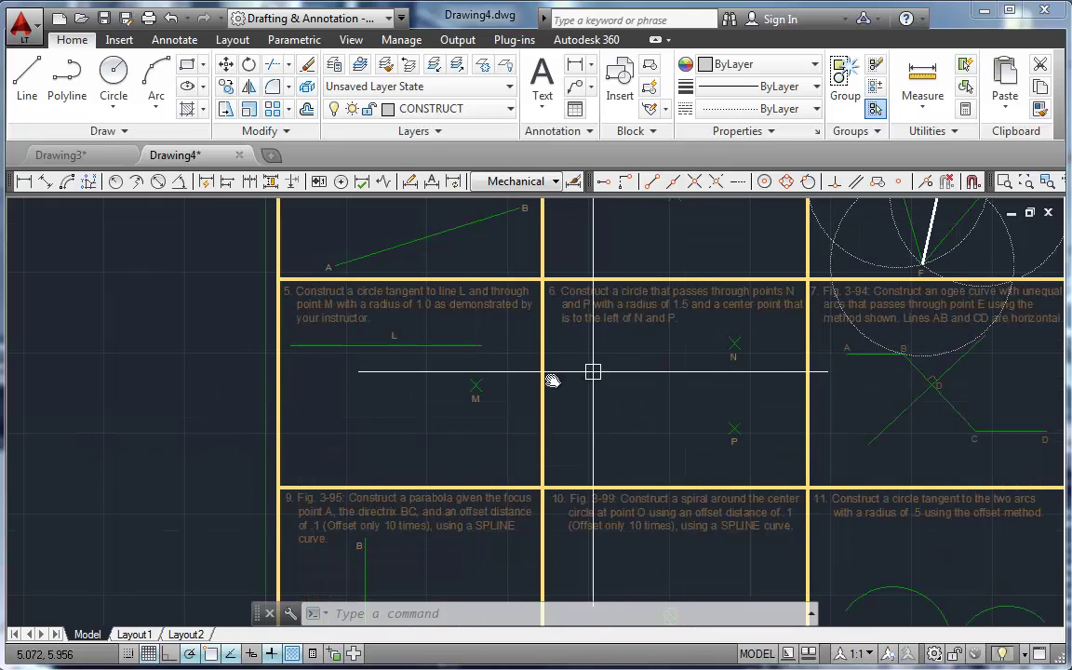
middle_click_drag(621, 407, 437, 420)
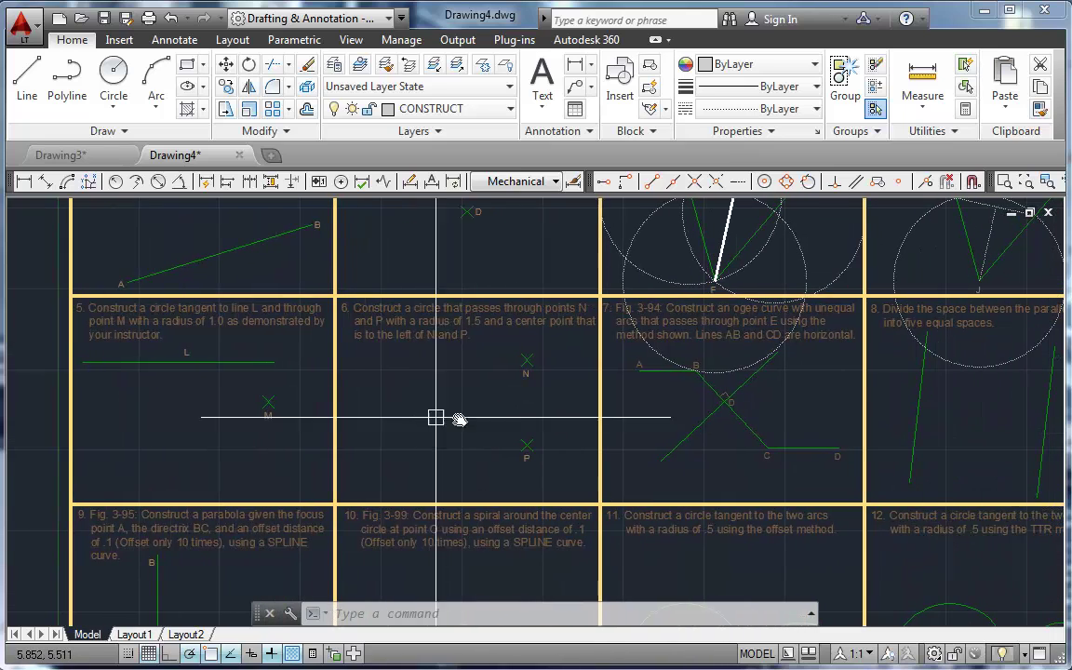
scroll(713, 429, "up", 4)
scroll(713, 428, "down", 2)
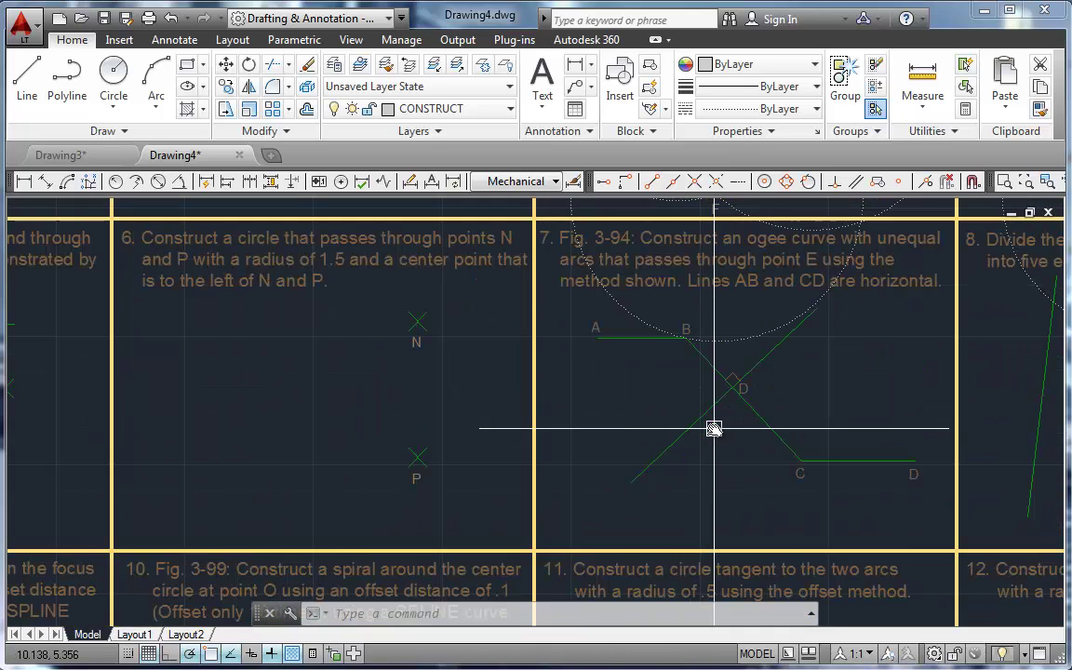
middle_click_drag(714, 430, 624, 469)
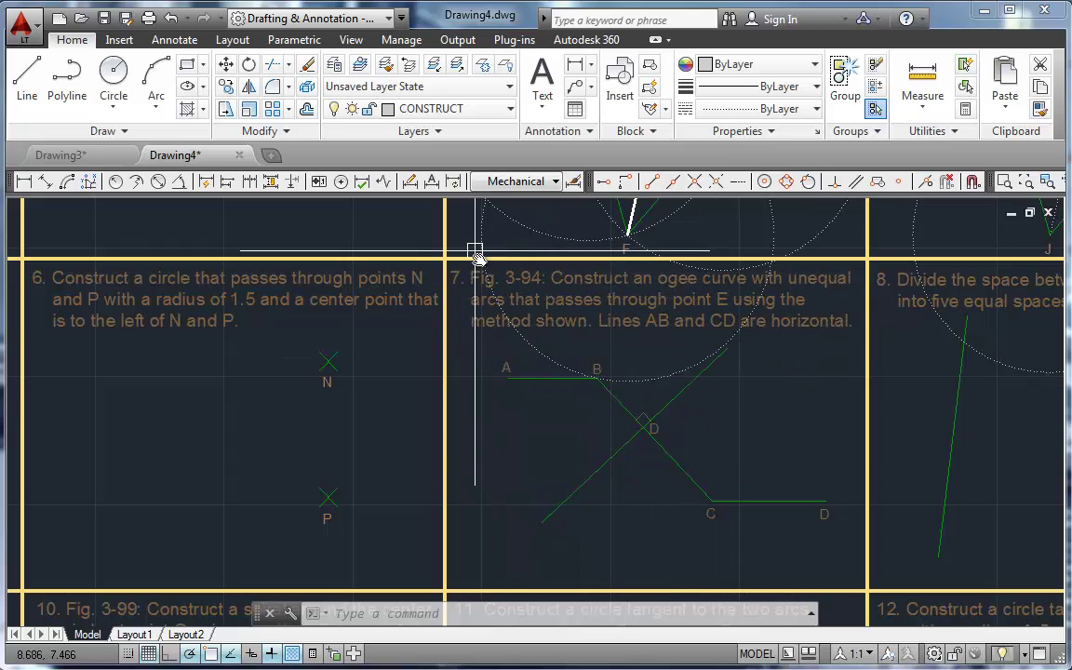
left_click(273, 85)
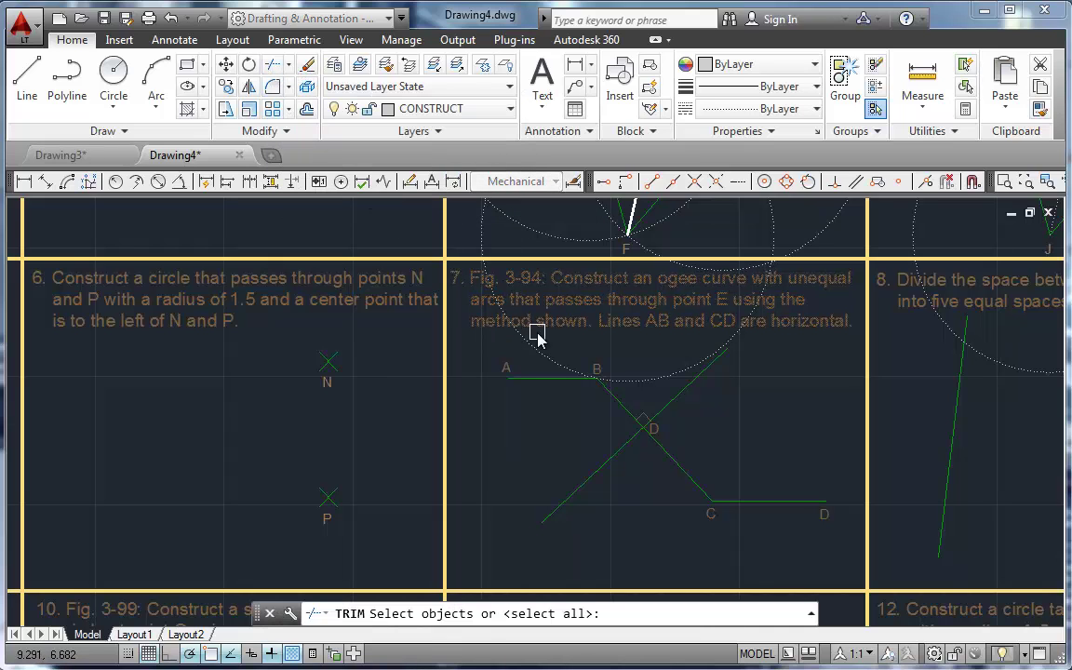
key("Return")
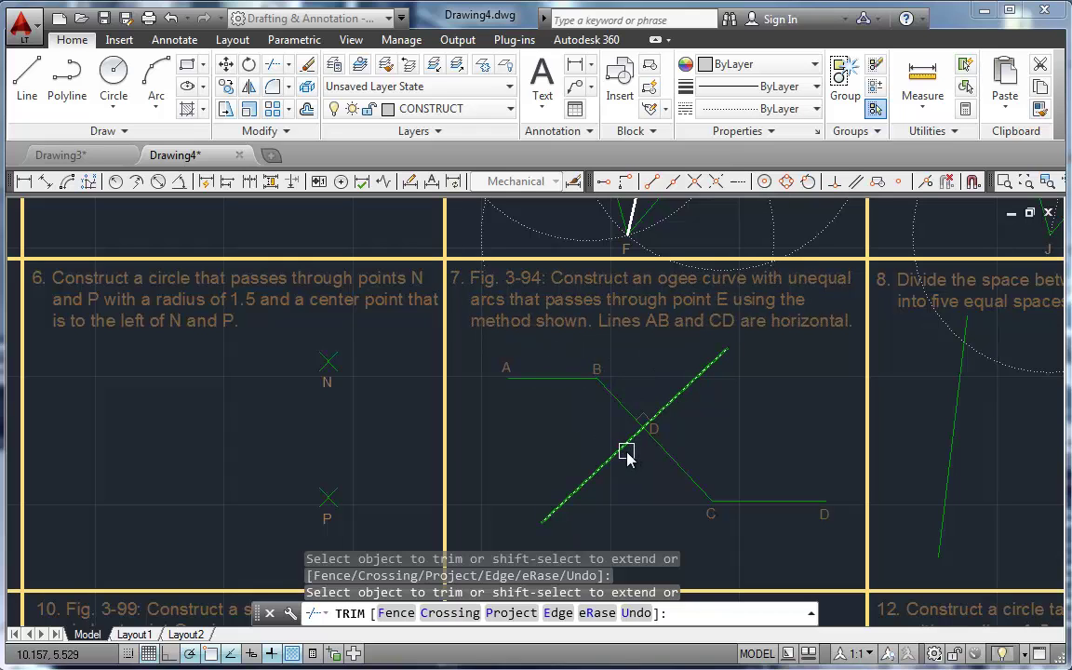
key("Return")
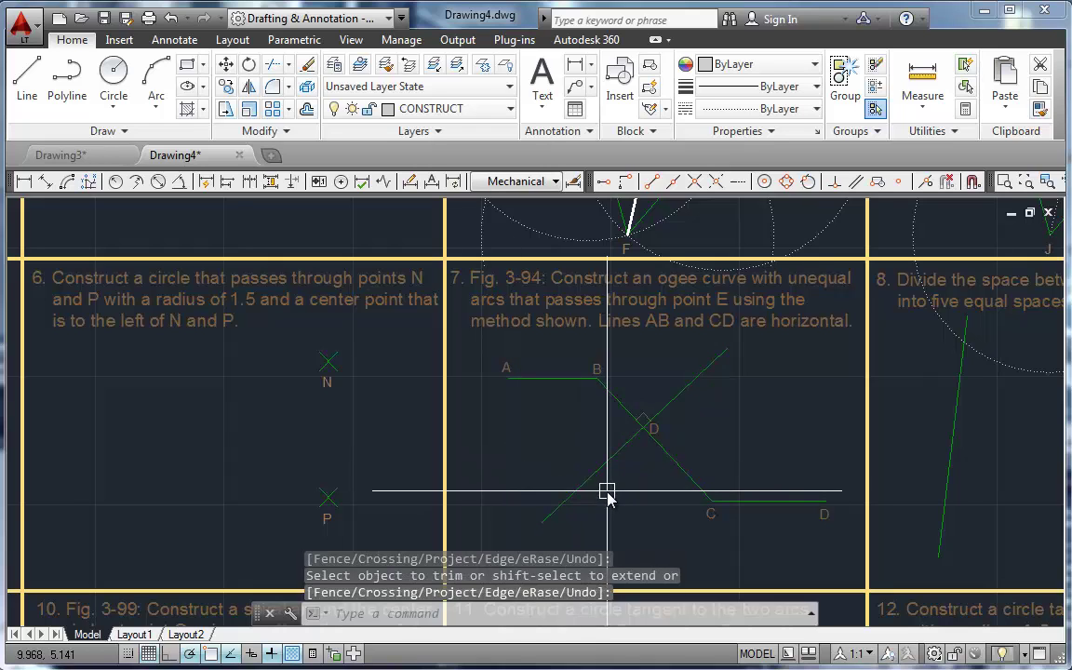
In problem 7, offset the line perpendicular to BC with the Through option, through the midpoint of the segment from B to the crossing point.
scroll(608, 489, "up", 2)
middle_click_drag(619, 485, 558, 444)
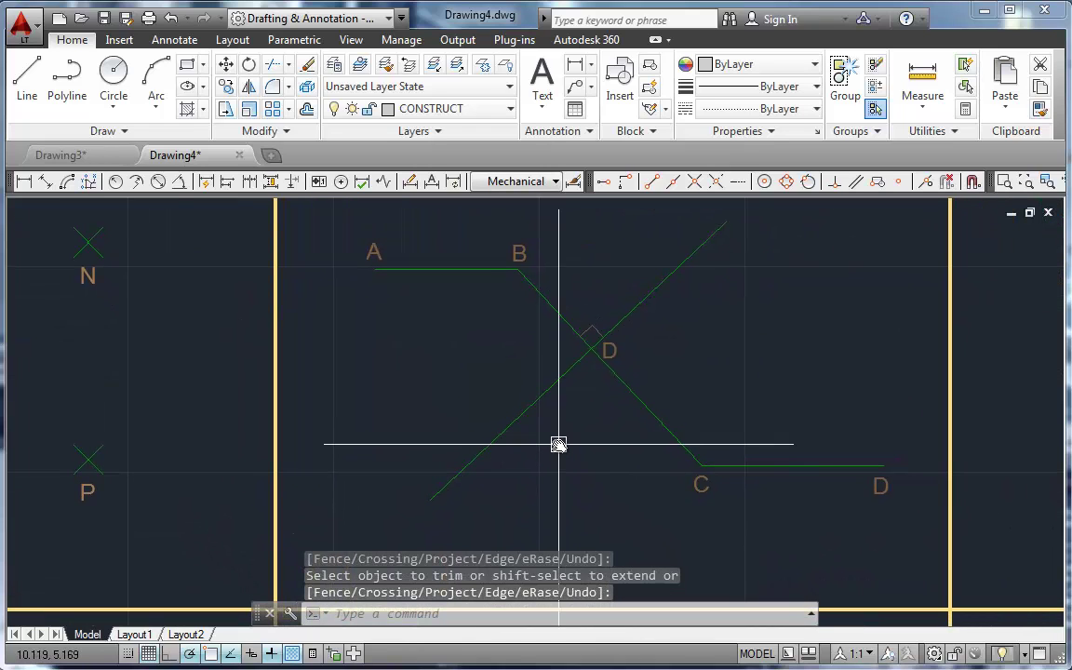
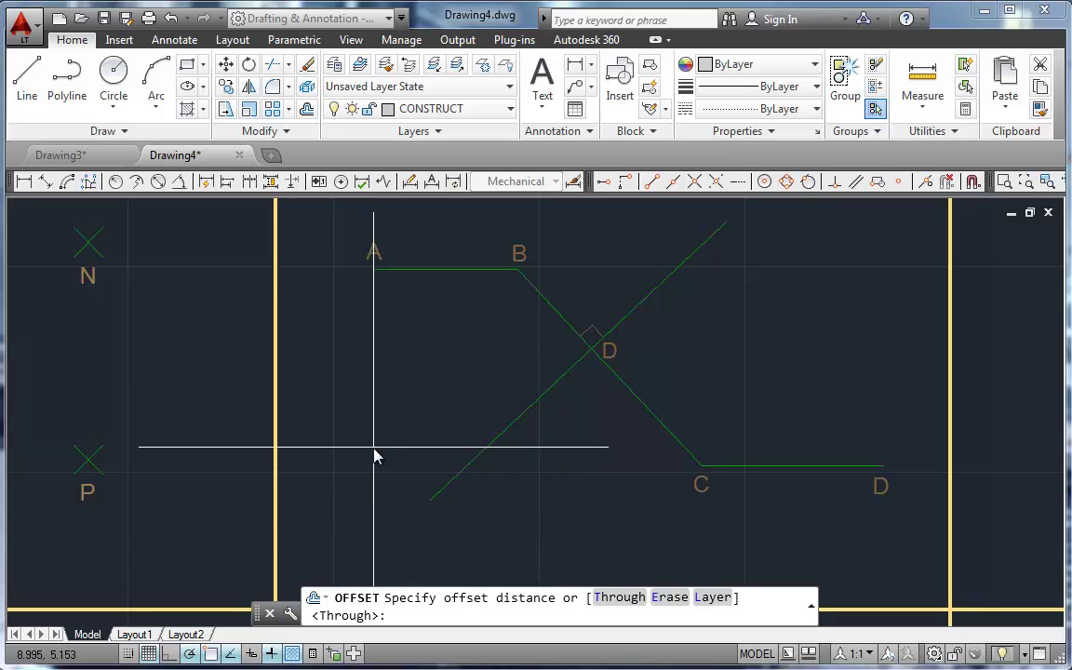
type("t")
key("Return")
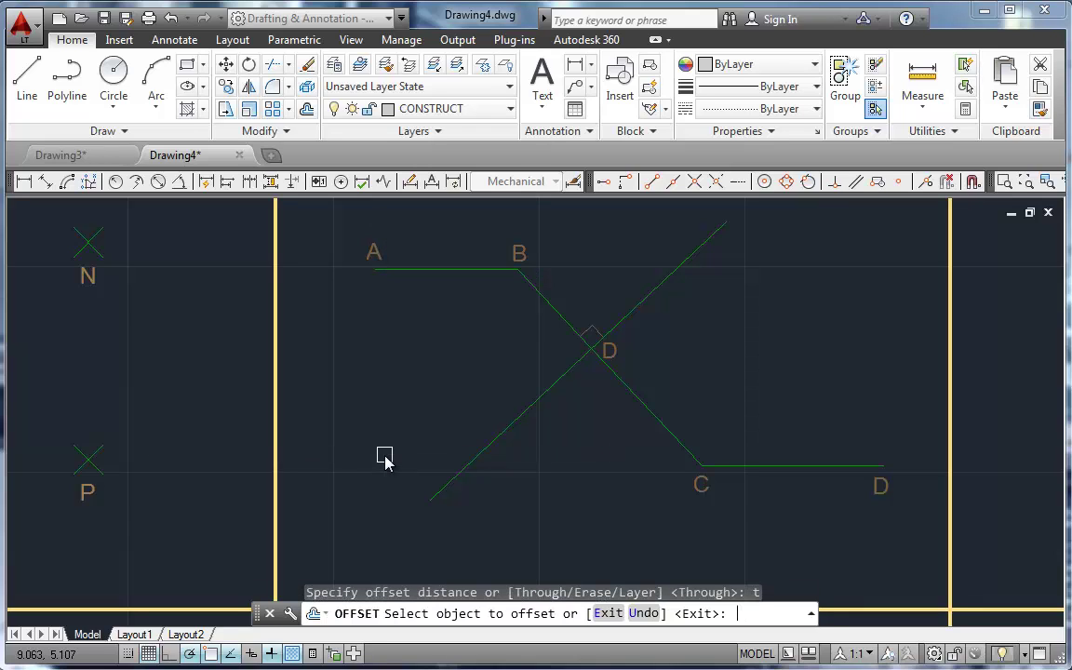
left_click(550, 385)
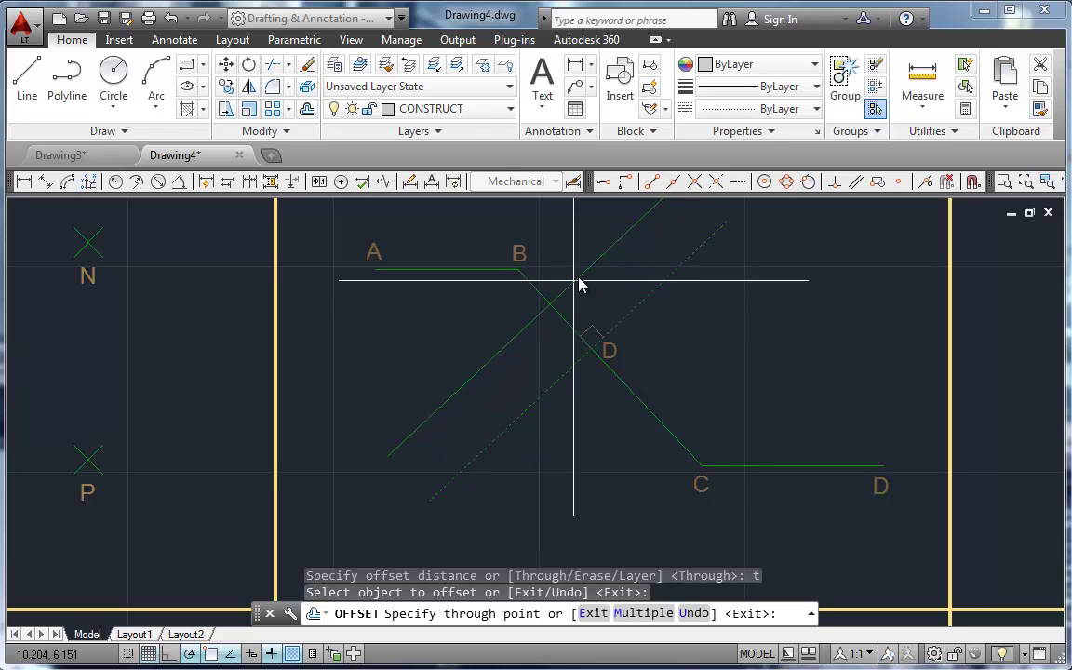
left_click(673, 182)
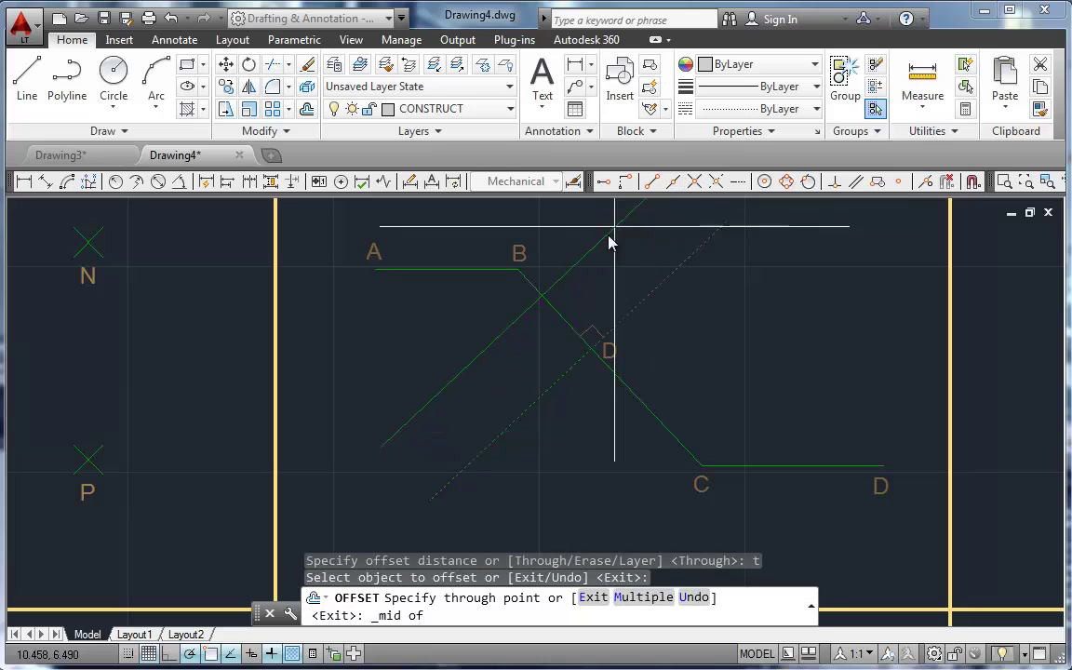
left_click(570, 316)
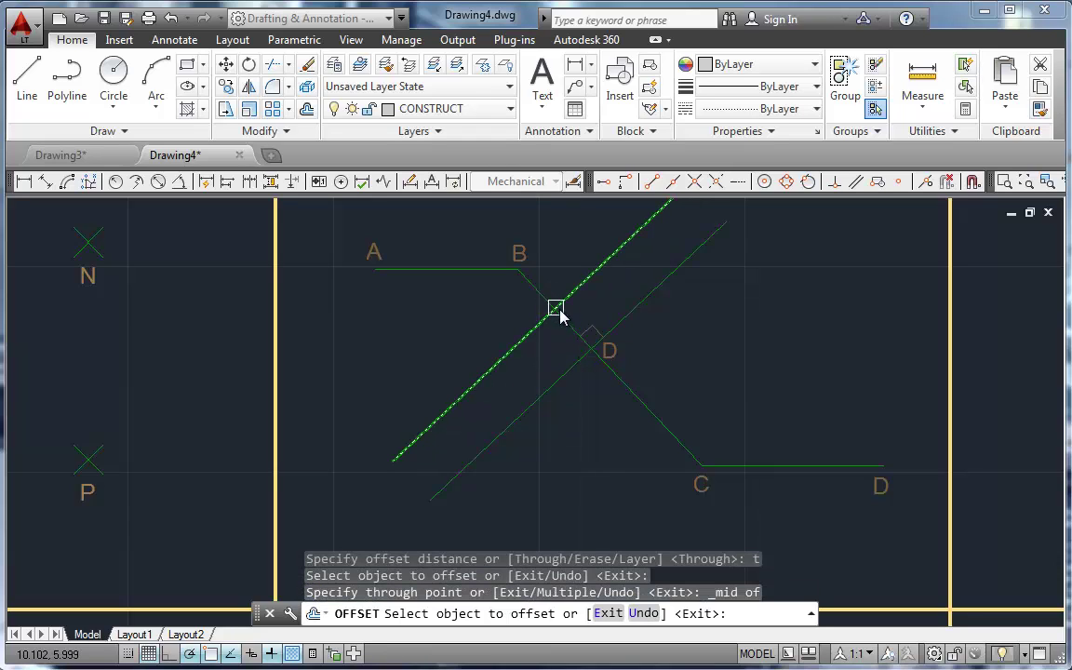
Offset the original perpendicular line through the midpoint of the segment between the crossing point and C, and finish the Offset command.
left_click(646, 291)
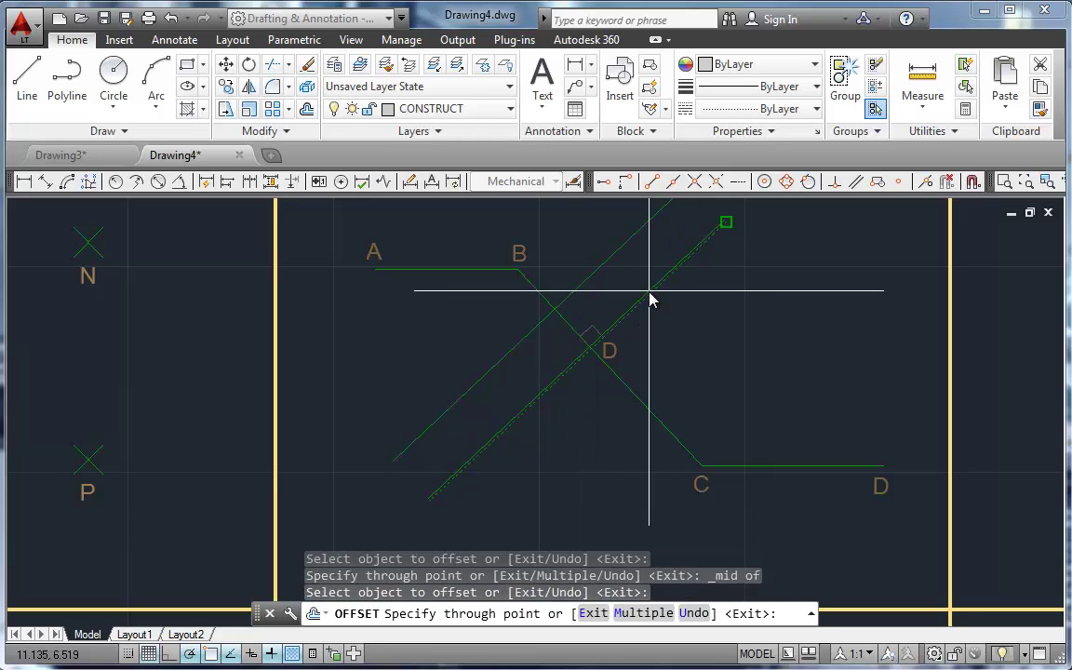
left_click(673, 182)
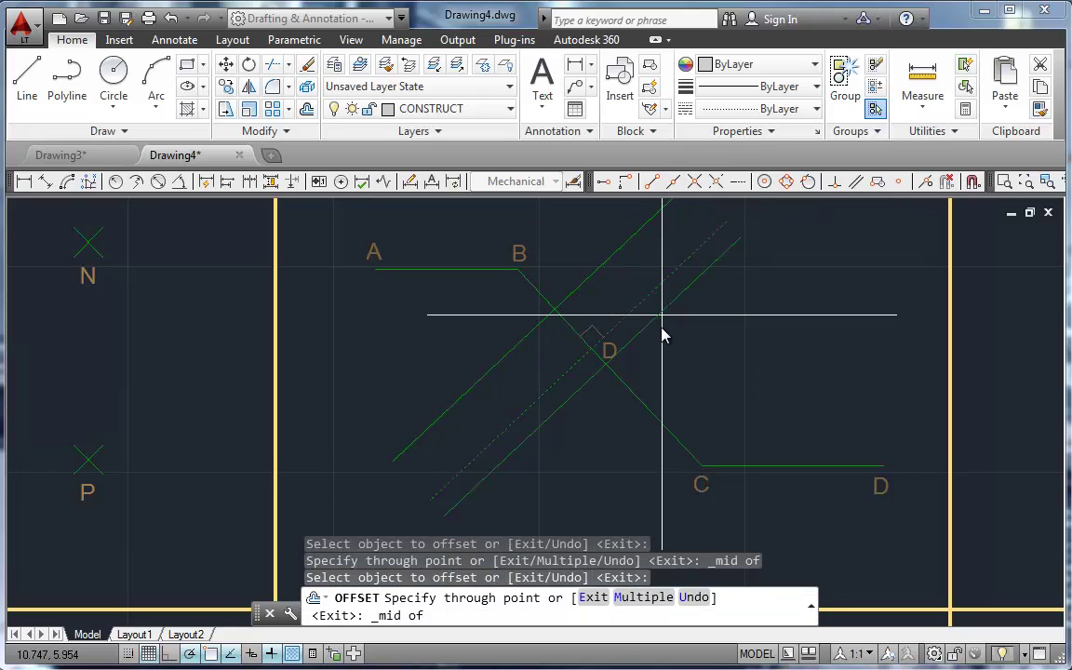
left_click(638, 398)
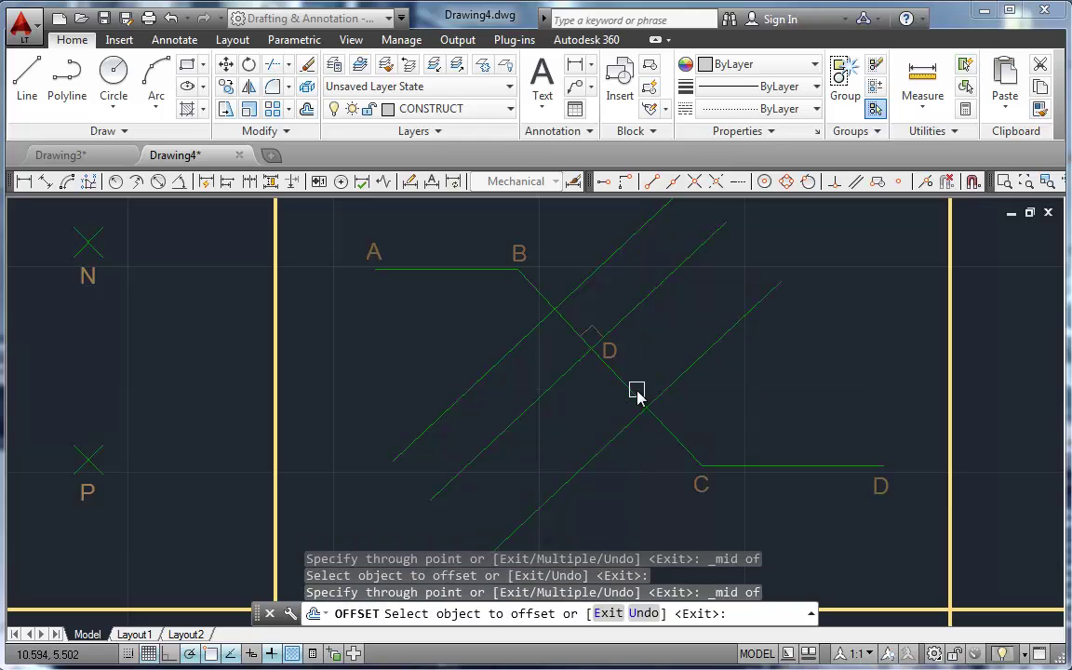
key("Return")
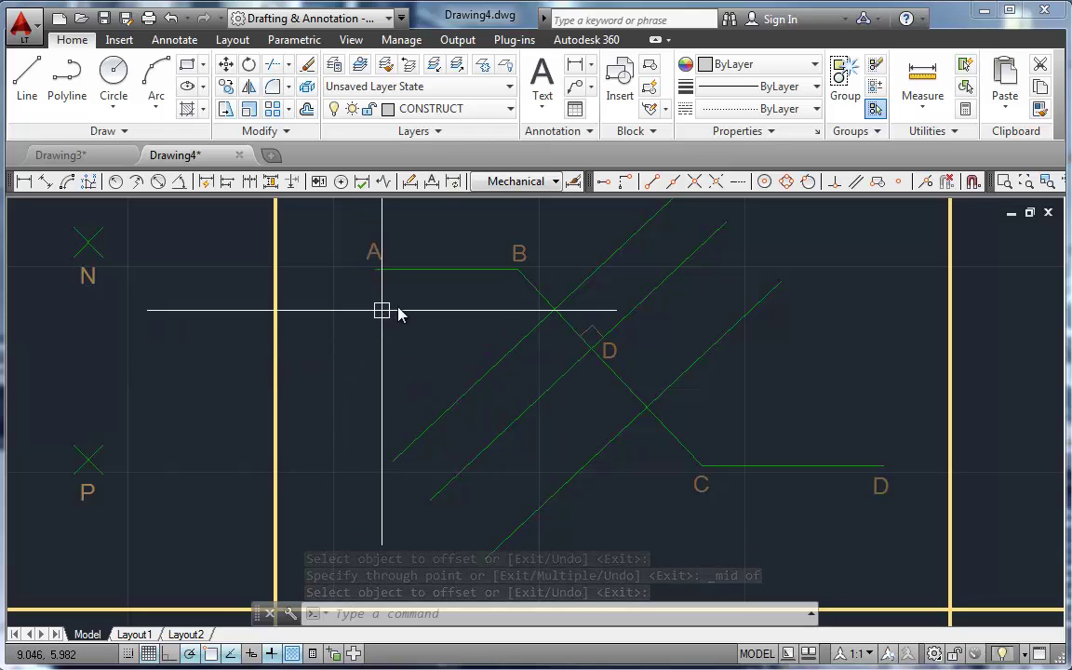
Draw a vertical construction line about 0.63 long straight down from point B.
type("l")
key("Return")
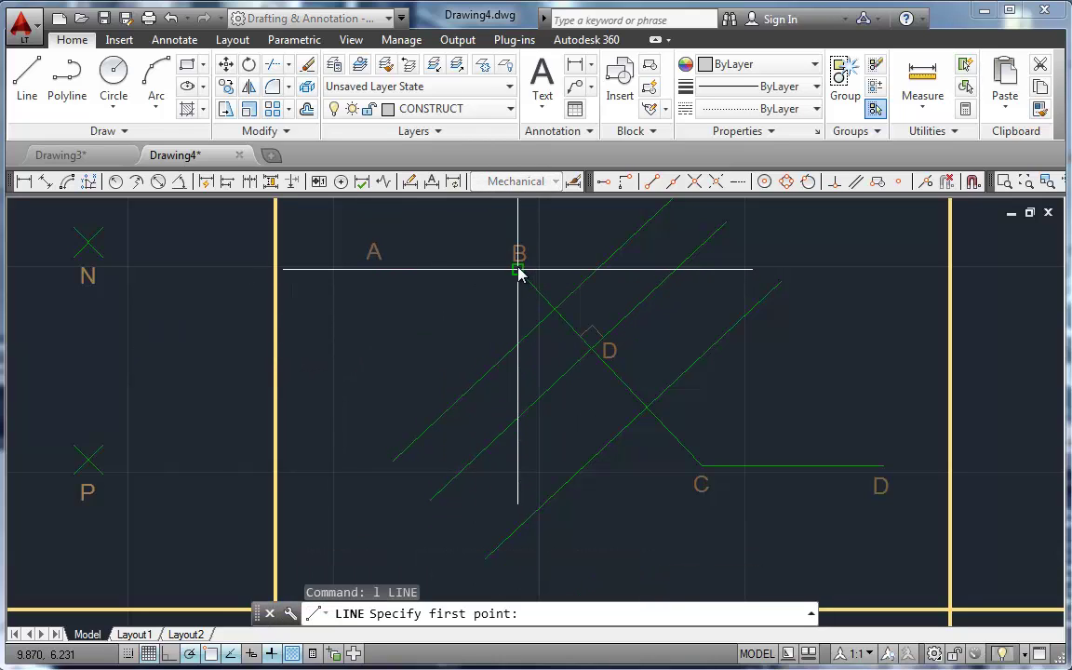
left_click(518, 270)
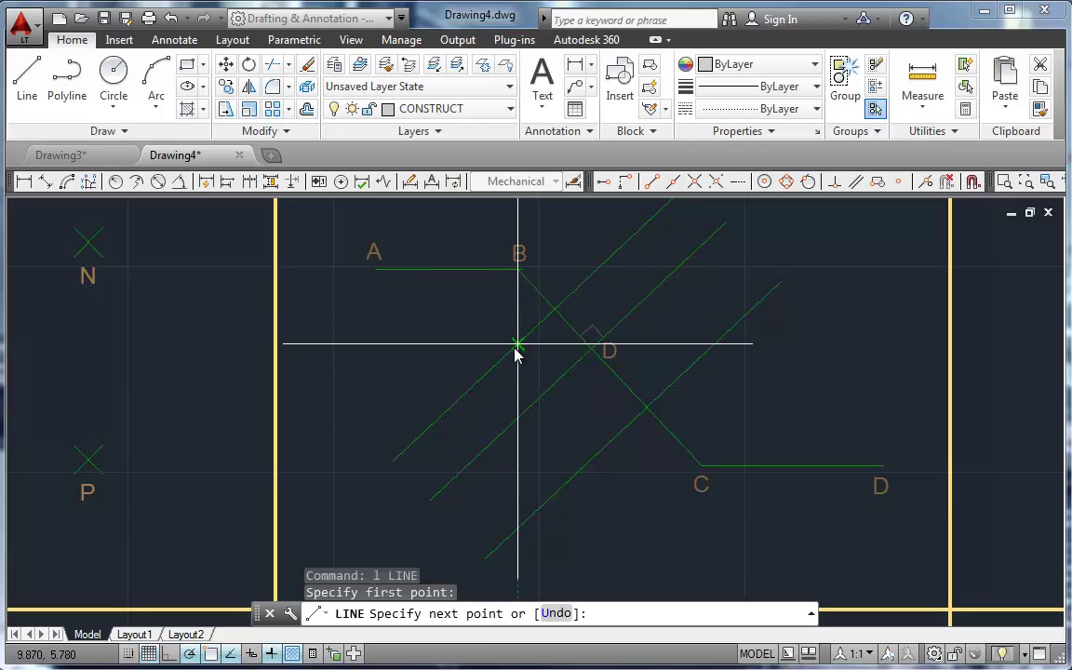
left_click(518, 373)
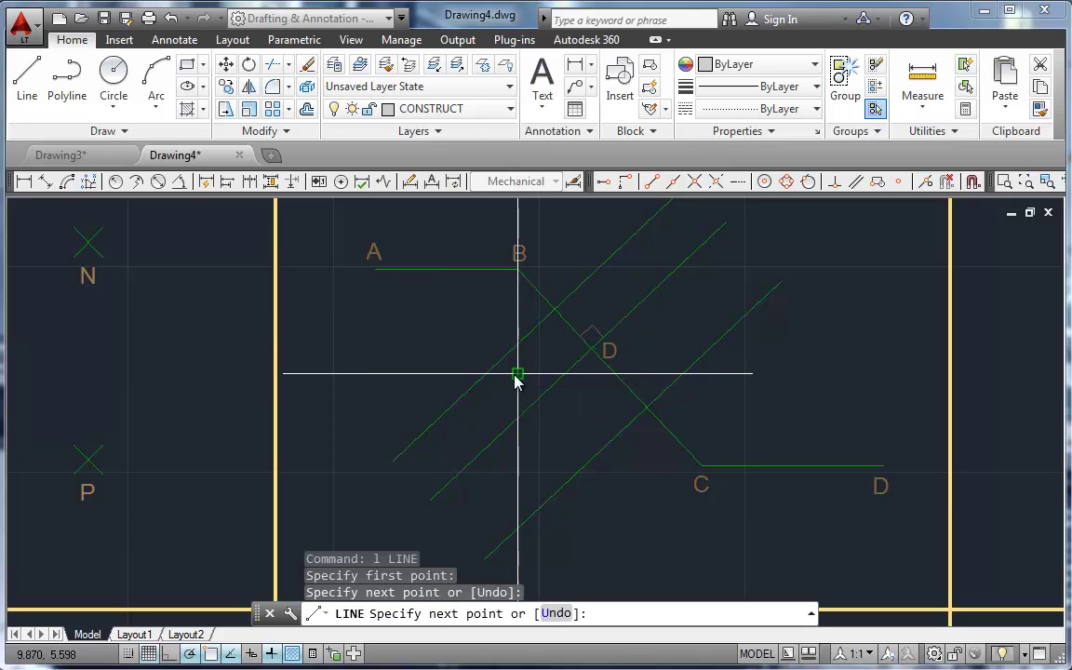
key("Return")
Draw a vertical construction line about 0.87 long straight up from point C.
key("Return")
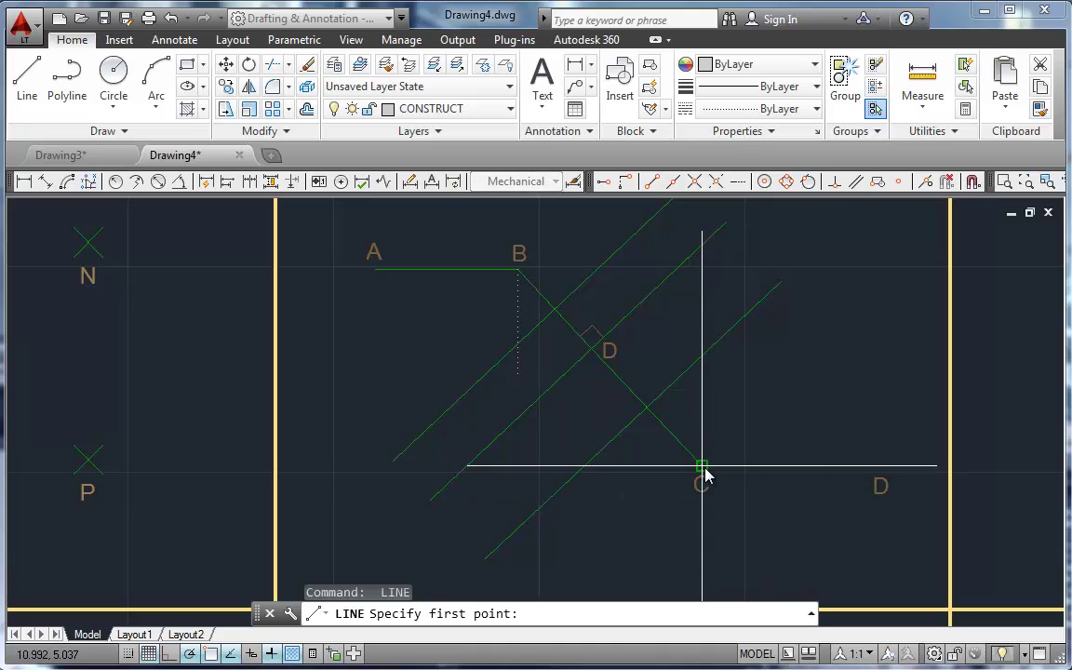
left_click(701, 465)
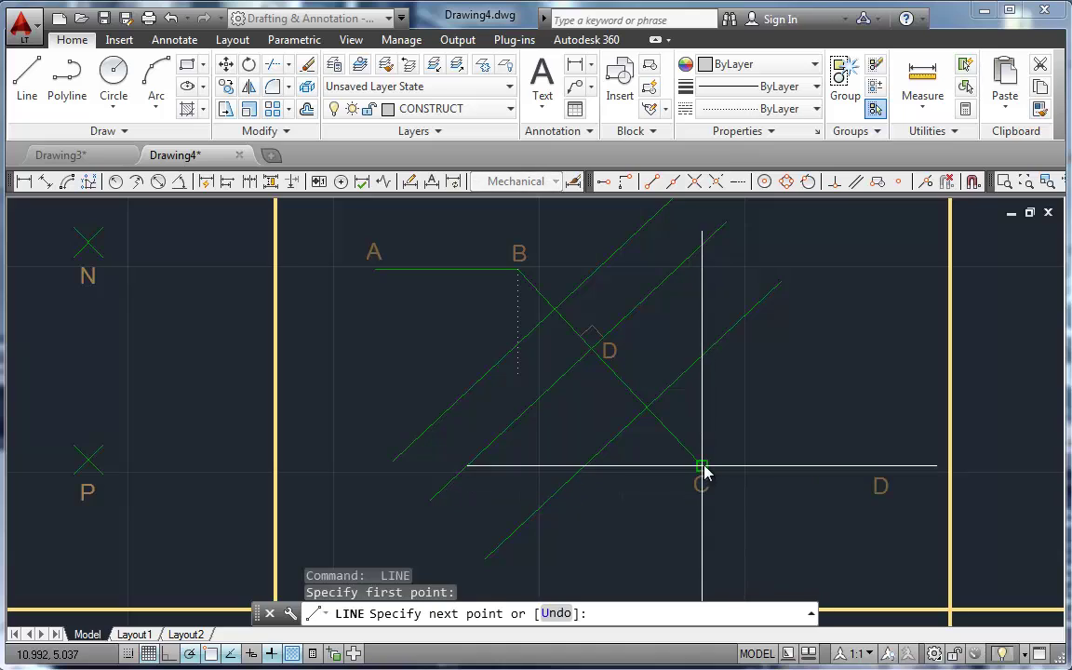
left_click(702, 324)
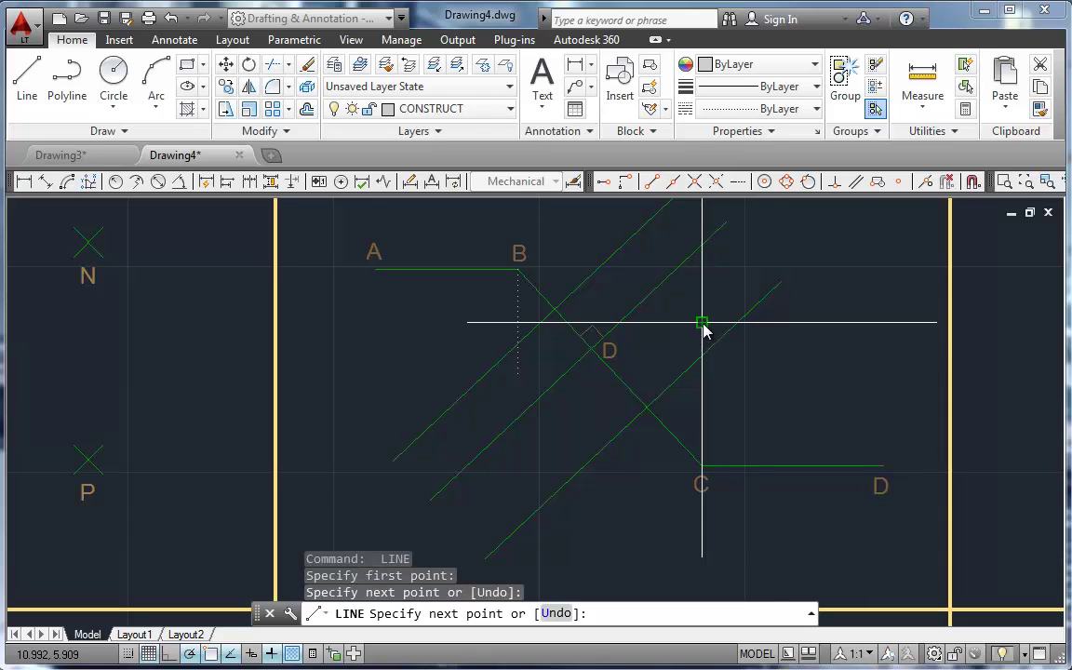
key("Return")
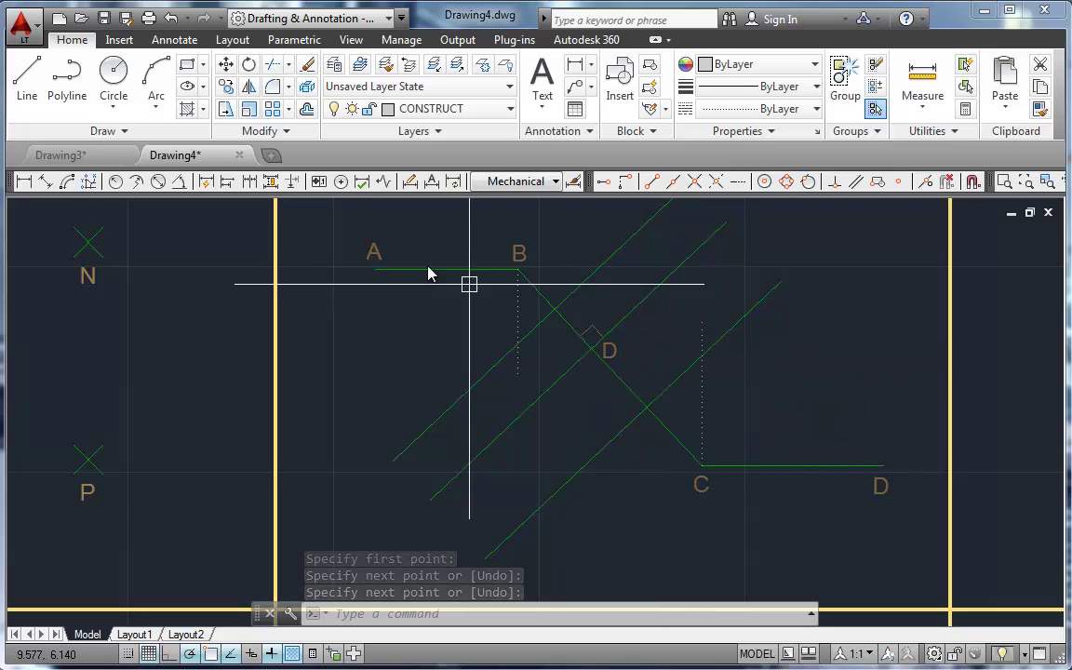
Draw two circles through the crossing point on BC, centred where the verticals from B and C meet their respective offset lines.
left_click(118, 80)
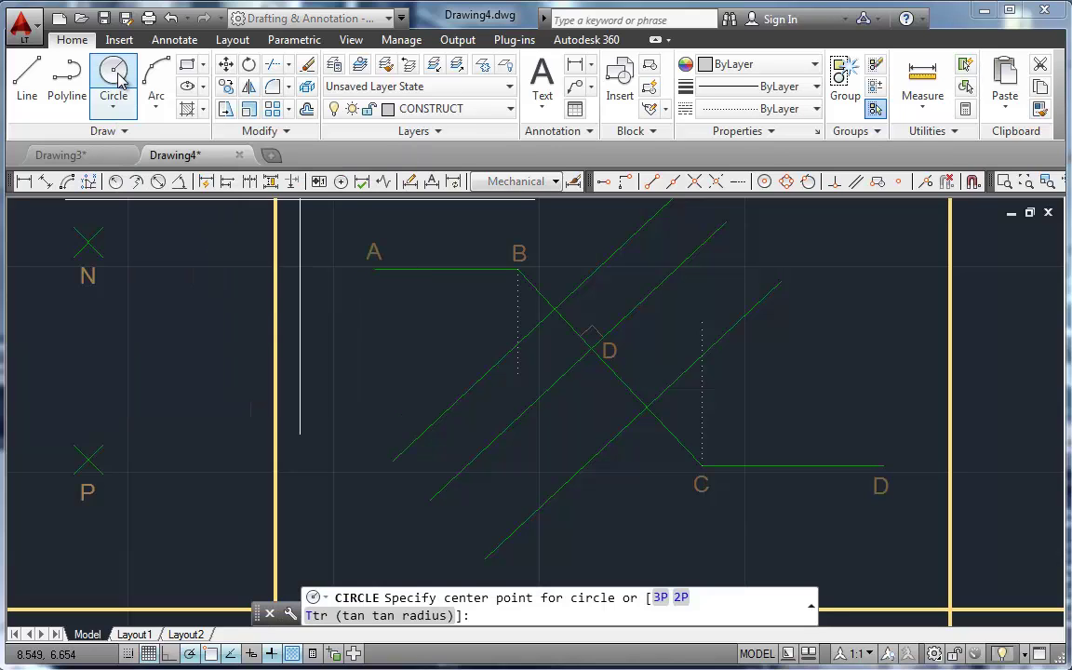
left_click(518, 345)
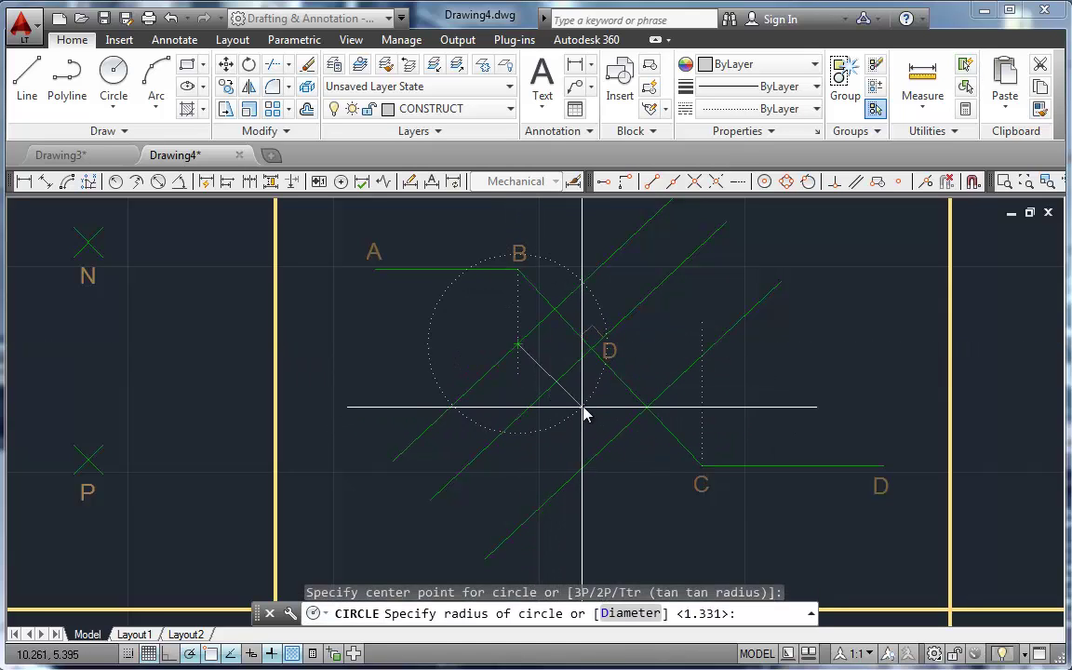
left_click(590, 350)
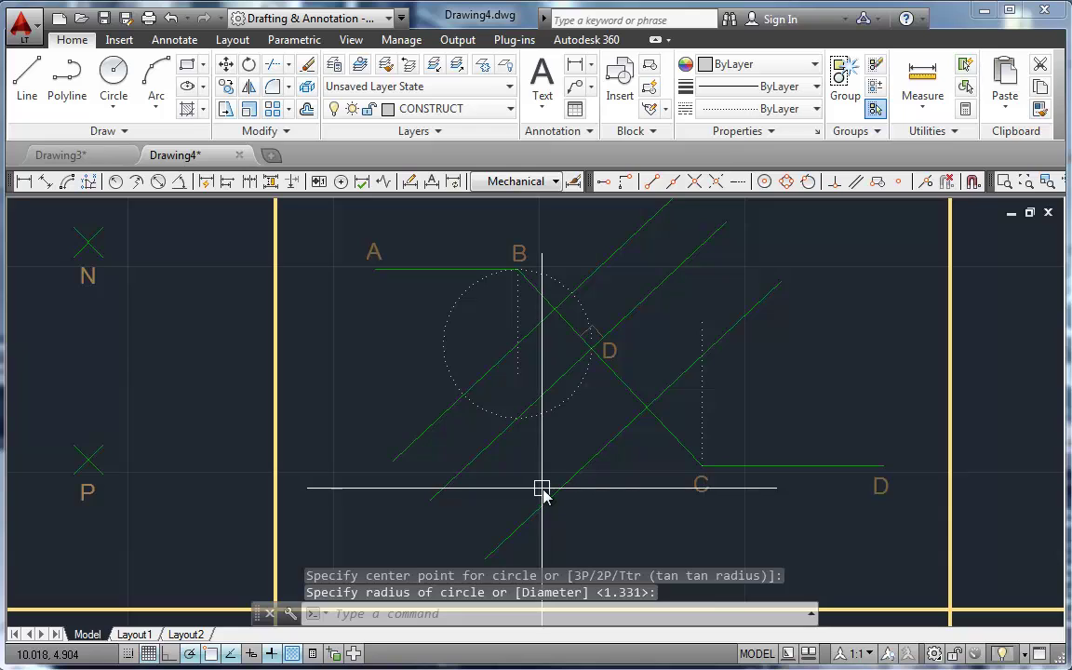
left_click(116, 94)
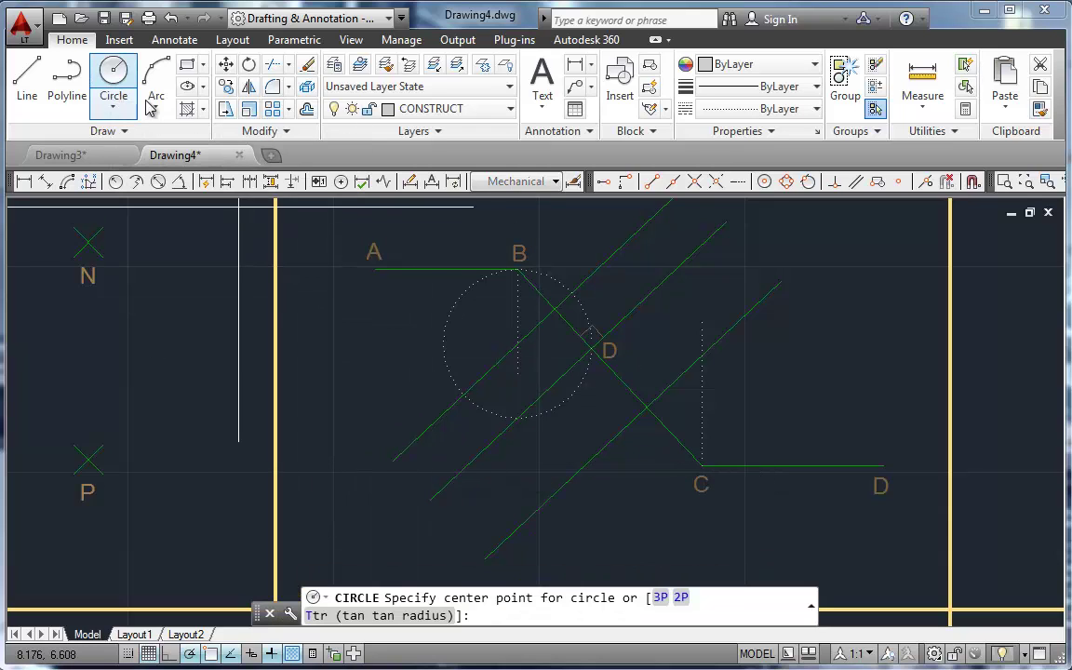
left_click(699, 359)
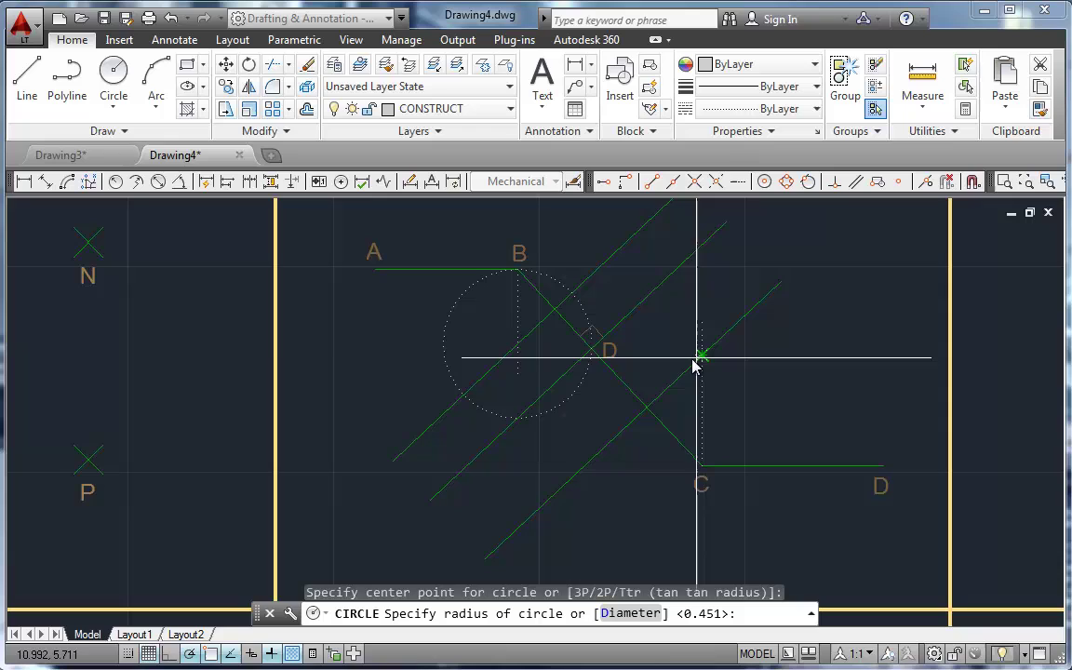
left_click(590, 351)
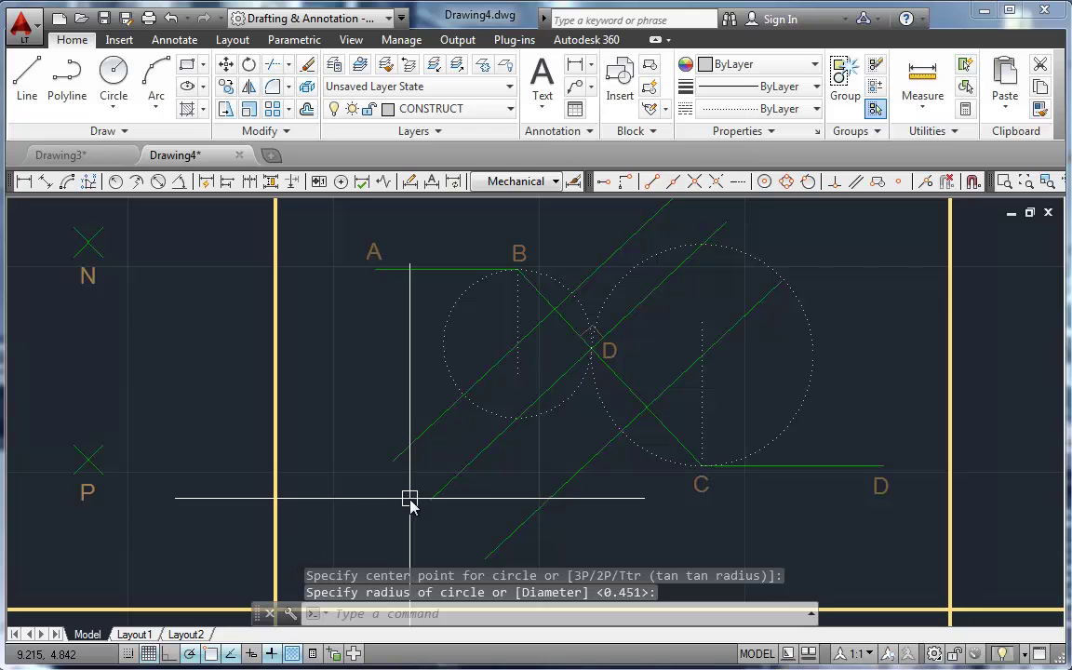
Move both circles and the horizontal lines AB and CD to the OBJECT layer, then clear the selection.
left_click(441, 344)
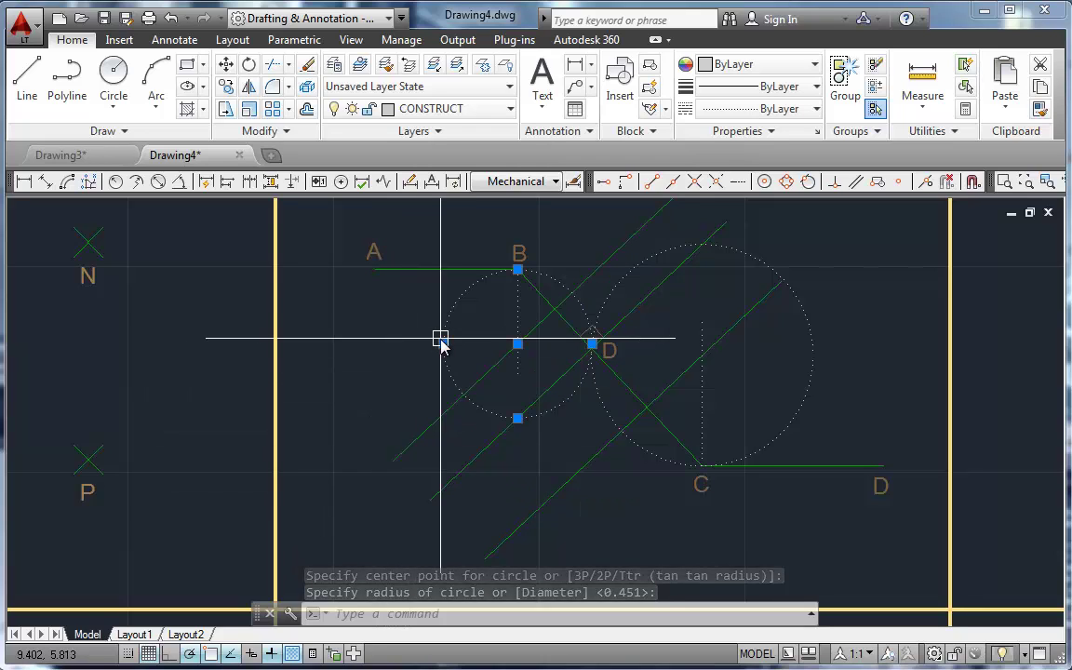
left_click(648, 455)
left_click(446, 269)
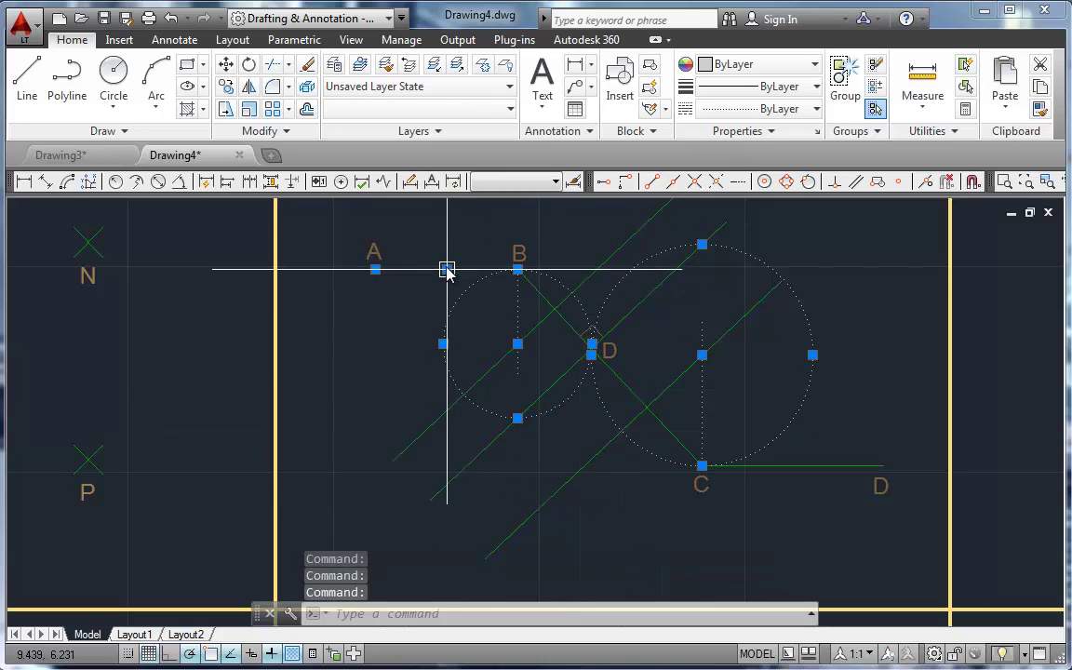
left_click(810, 467)
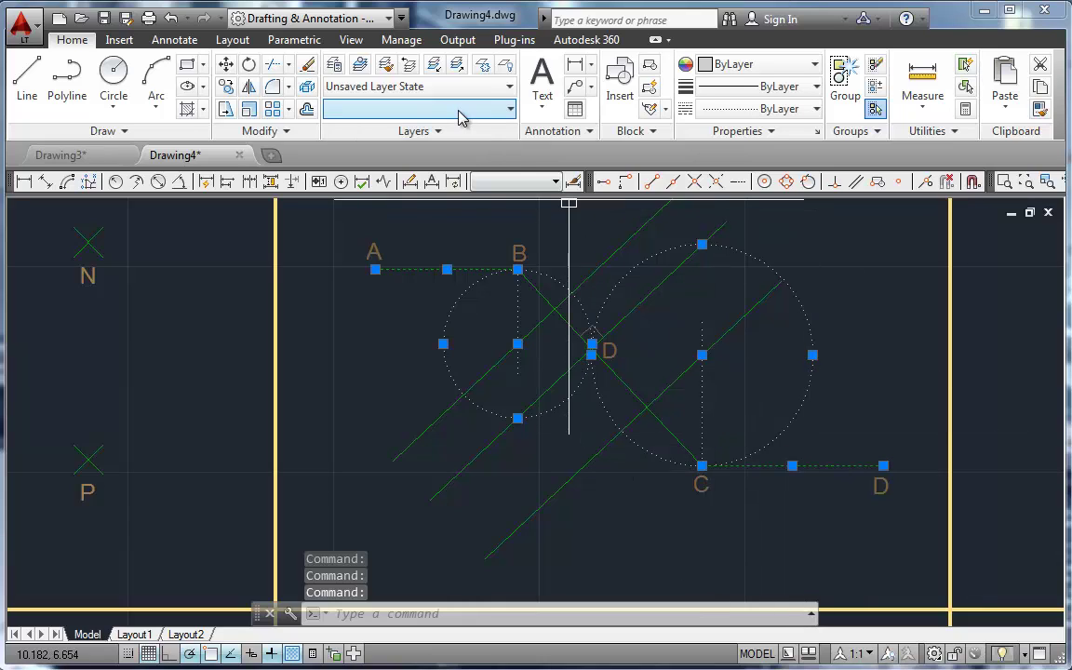
left_click(419, 108)
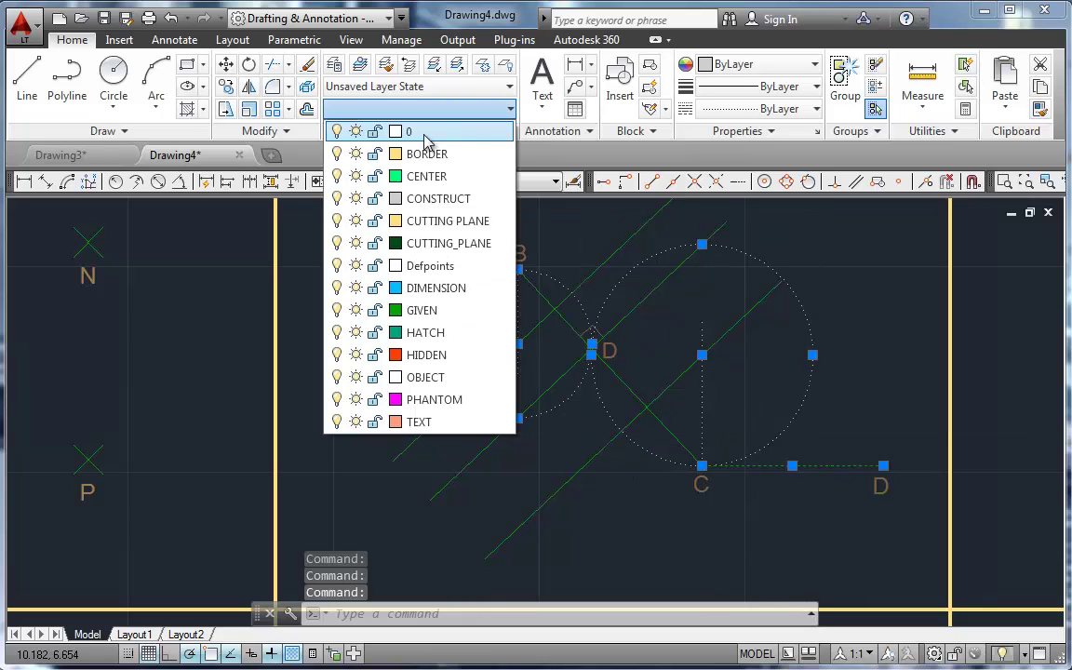
left_click(416, 377)
key("Escape")
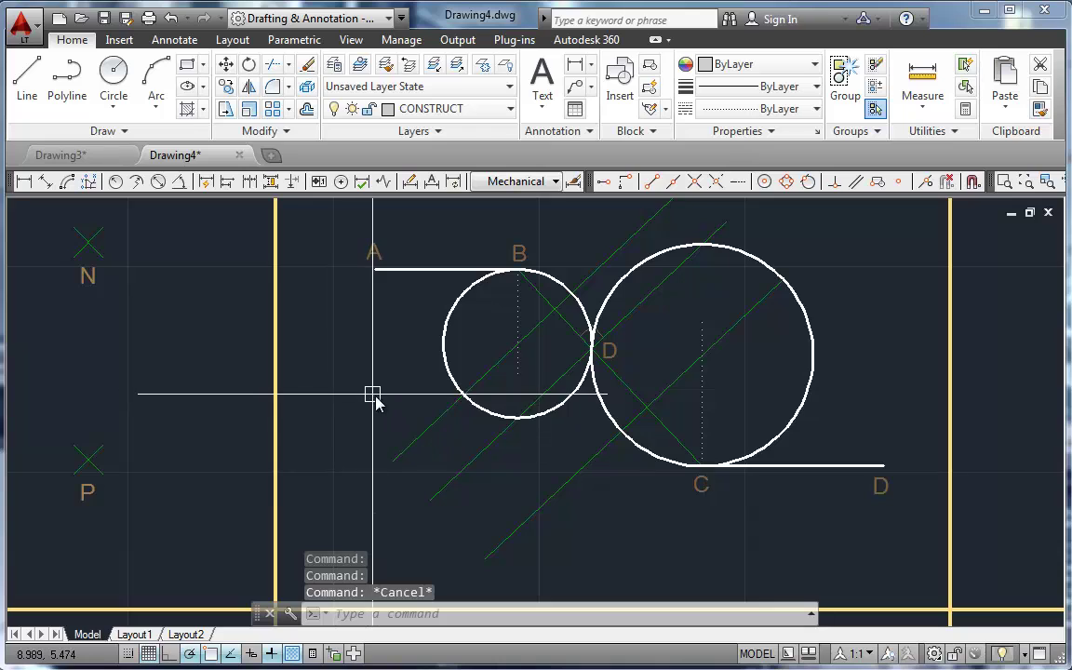
Trim both circles down to the two arcs that form the ogee curve from B to C, and finish the Trim command.
scroll(624, 330, "up", 2)
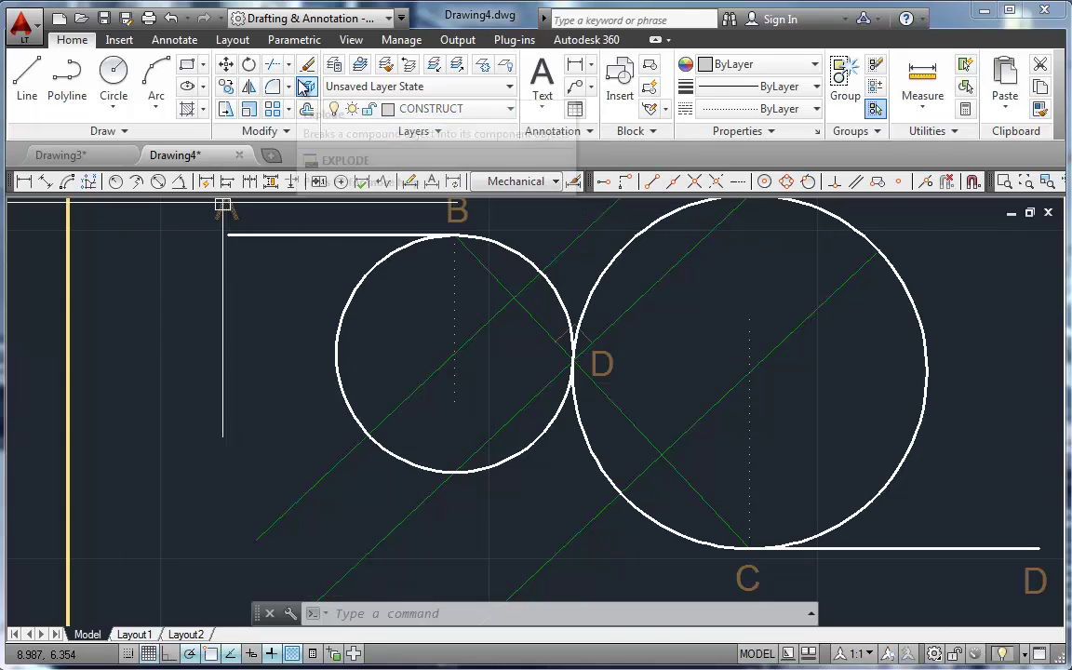
left_click(271, 67)
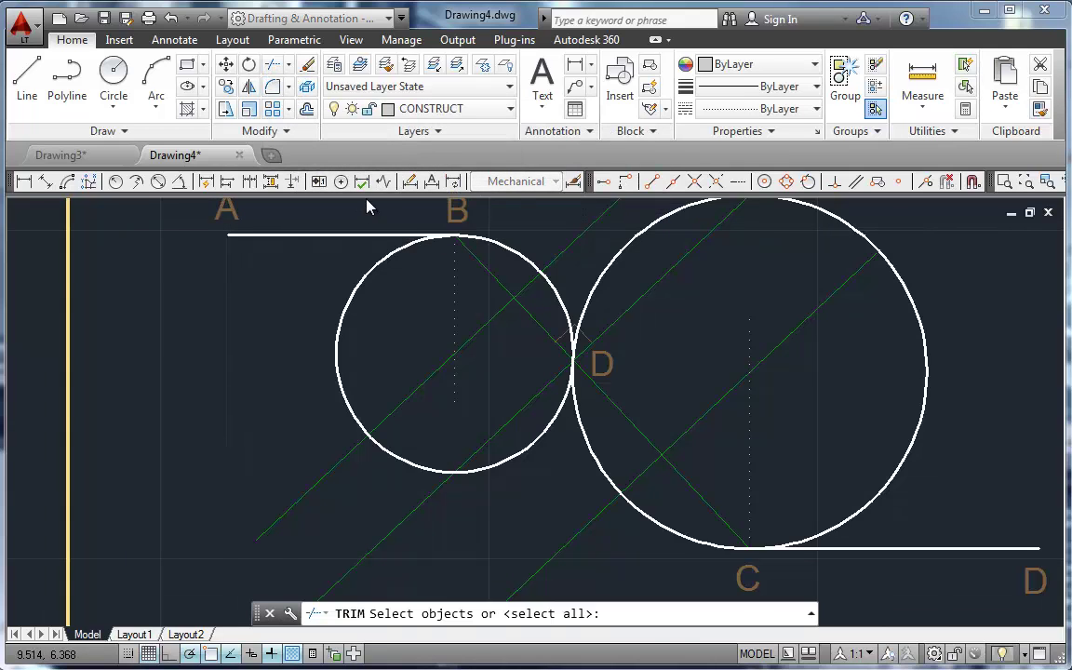
key("Return")
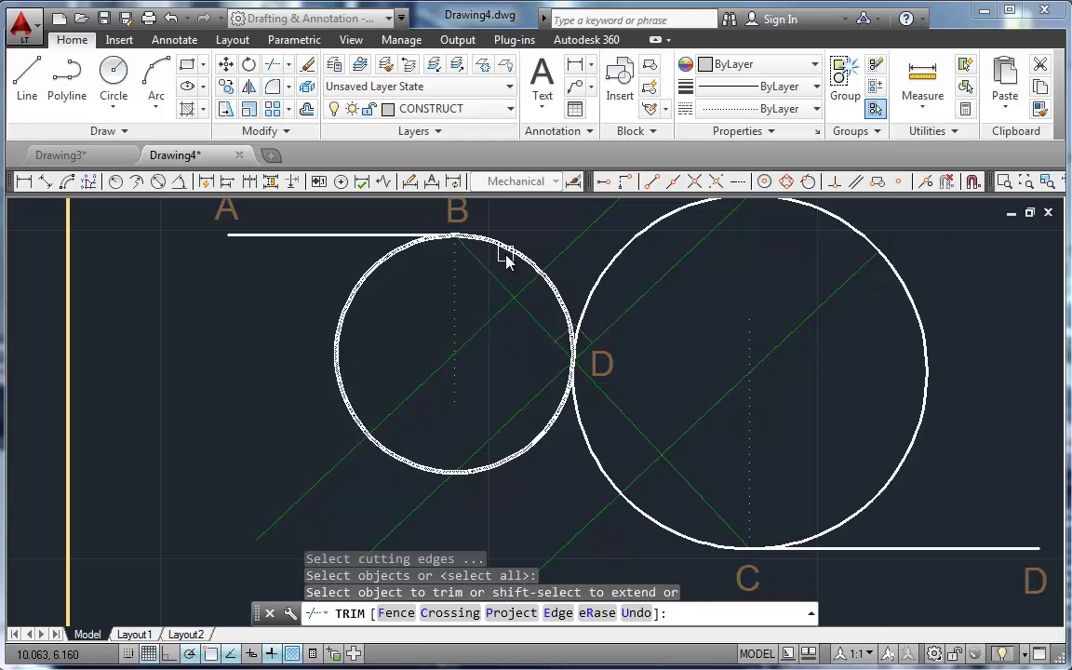
left_click(369, 282)
left_click(416, 454)
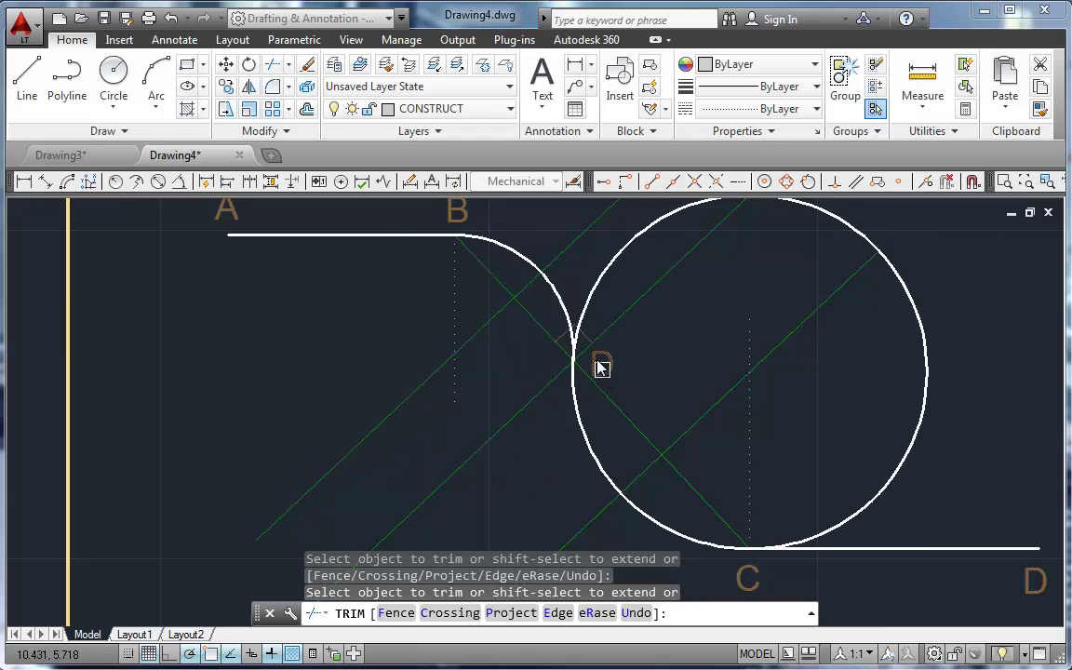
scroll(594, 335, "up", 4)
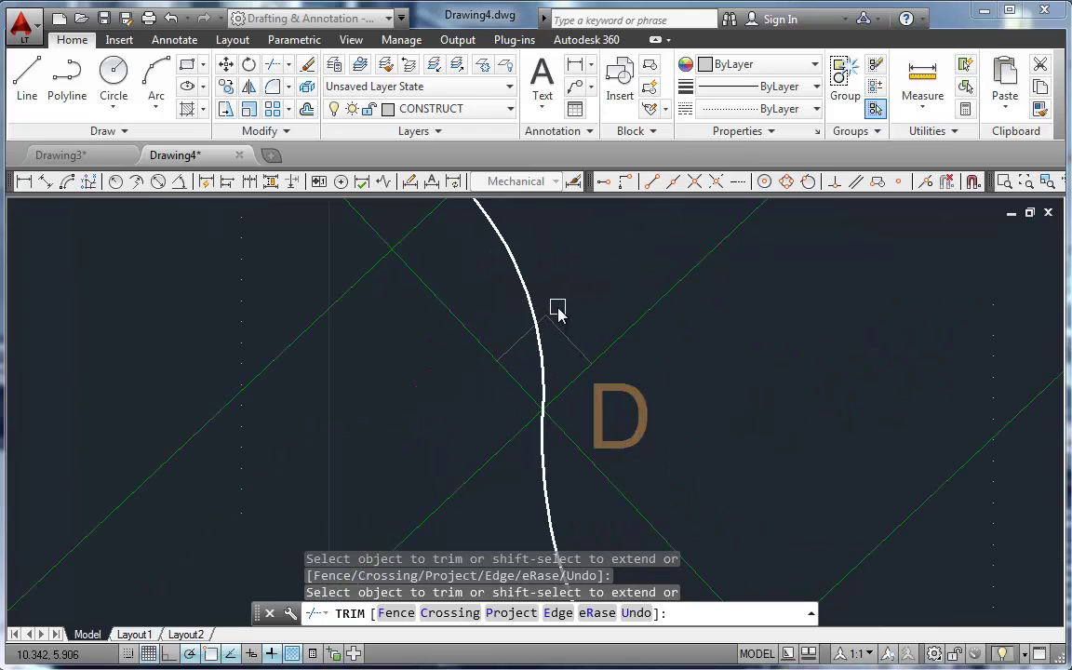
scroll(597, 326, "down", 5)
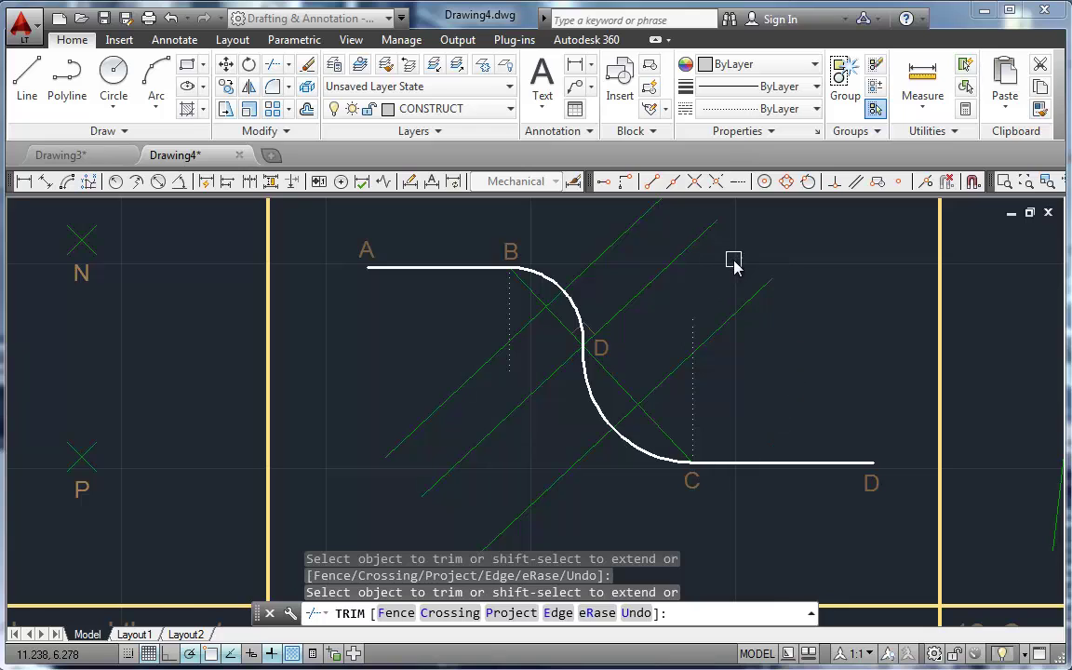
key("Return")
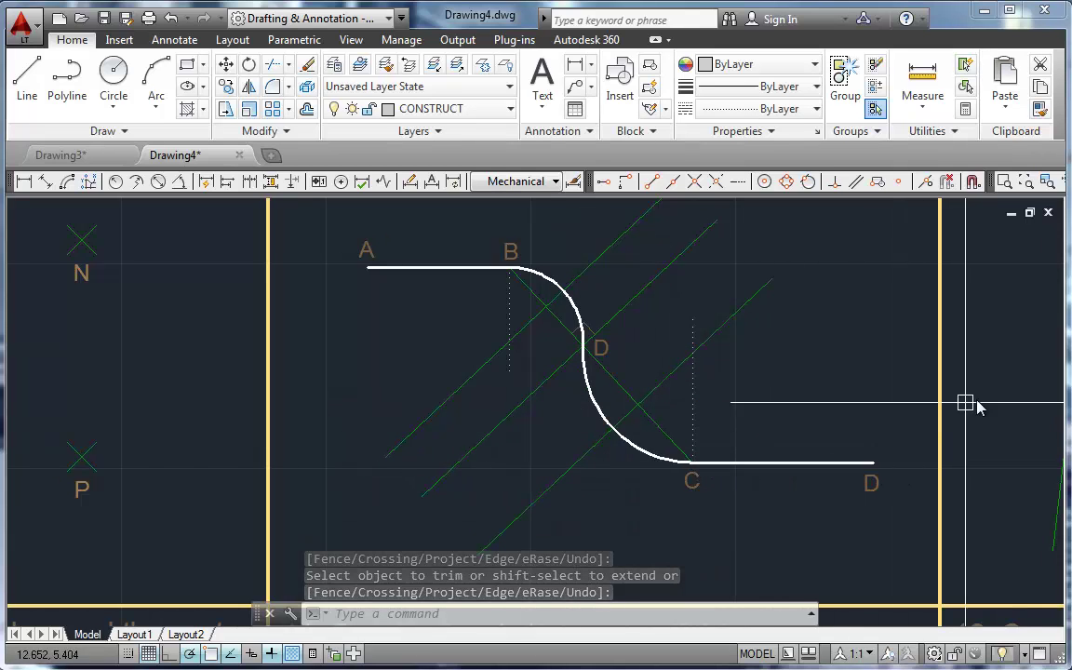
In problem 8, draw a diagonal construction line from the lower end of the left parallel line to the upper end of the right one.
mouse_move(1000, 382)
middle_mouse_down()
mouse_move(897, 414)
mouse_move(244, 385)
mouse_move(331, 385)
middle_mouse_up()
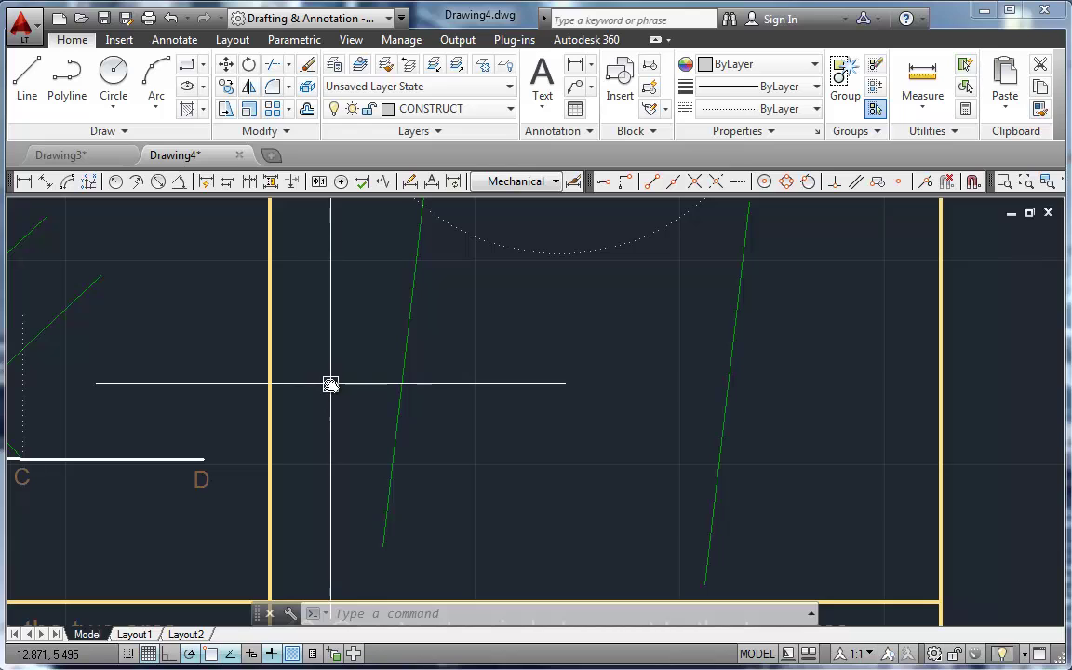
scroll(330, 383, "up", 2)
scroll(330, 382, "down", 4)
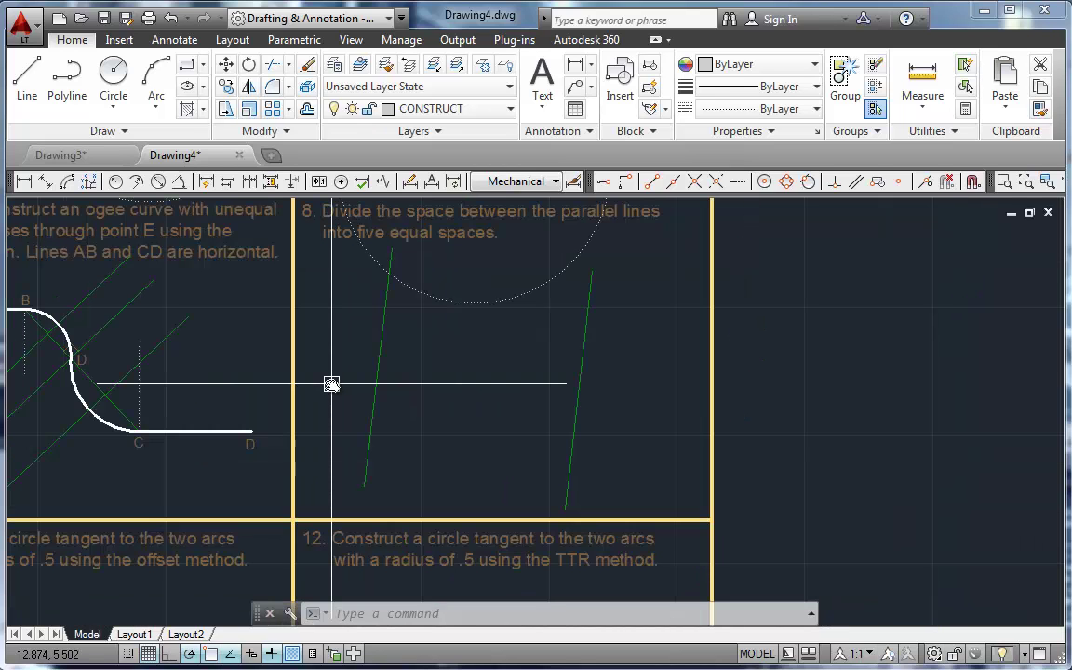
middle_click_drag(330, 382, 402, 390)
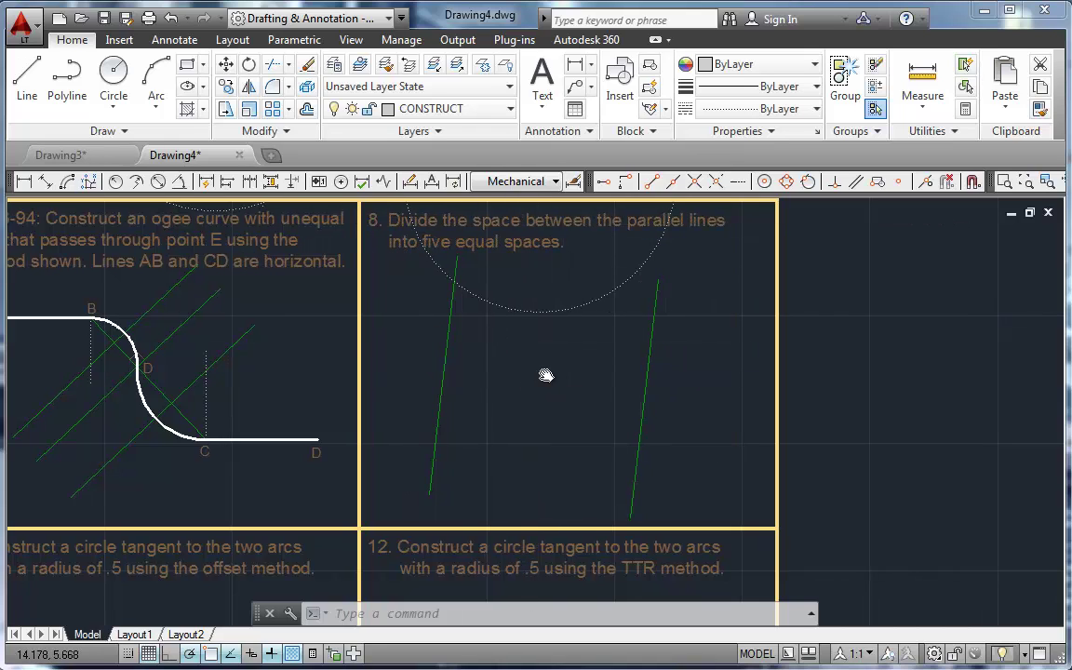
middle_click_drag(545, 376, 589, 363)
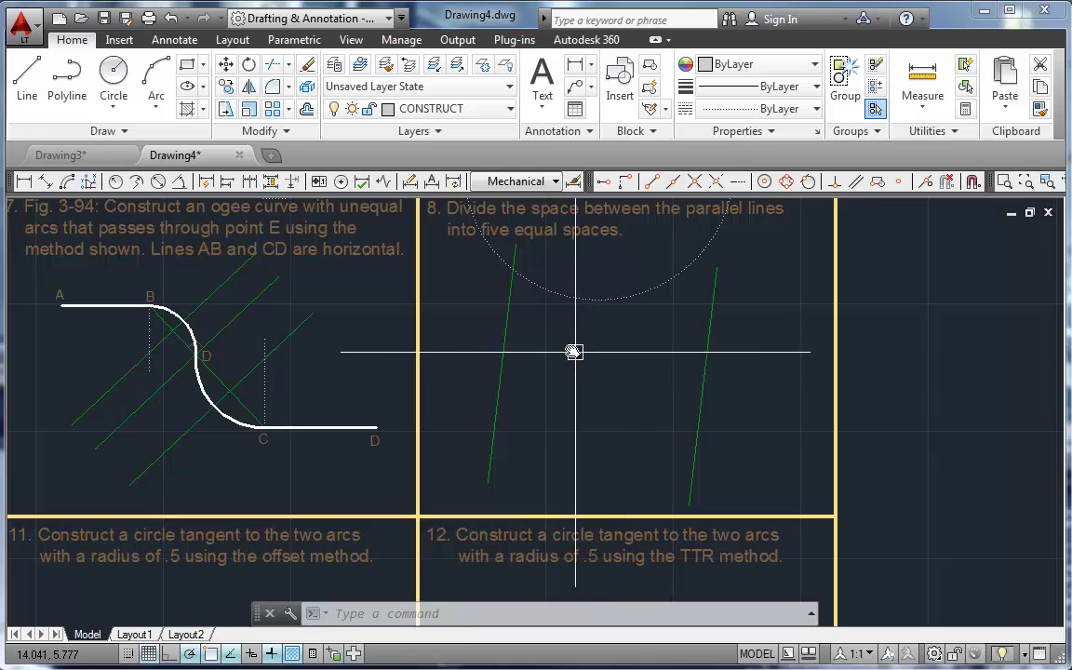
left_click(27, 79)
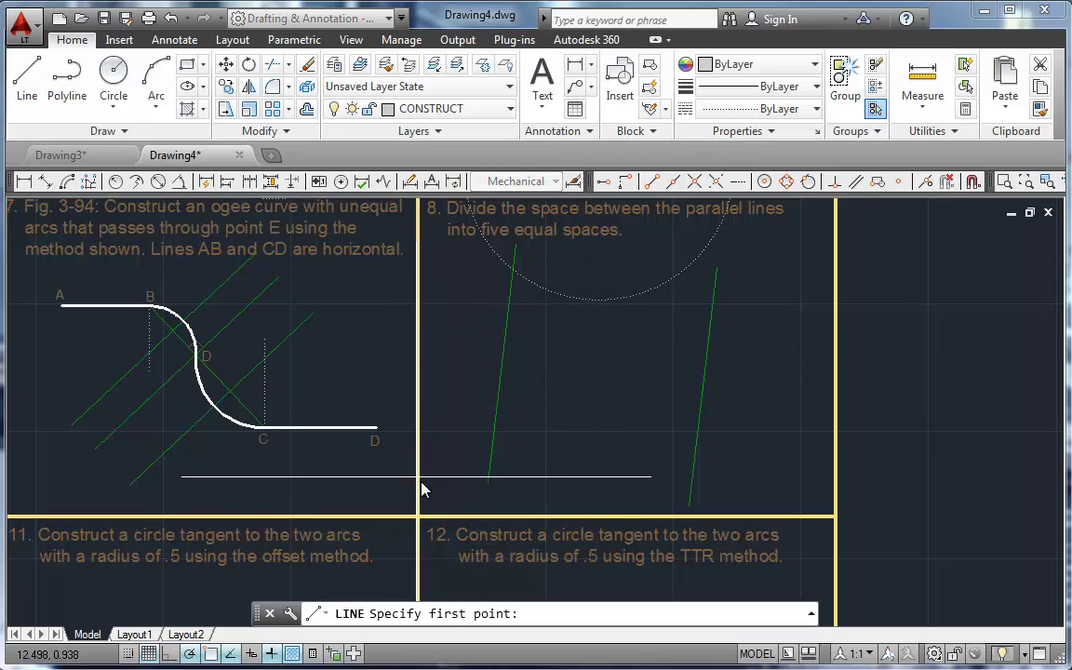
left_click(488, 482)
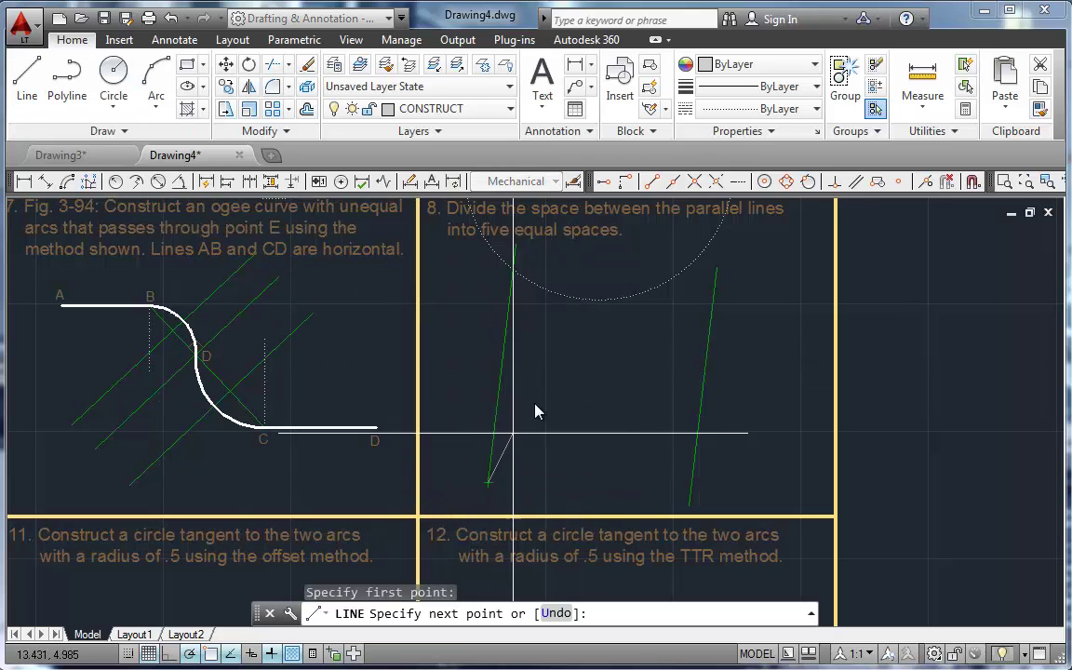
left_click(715, 272)
key("Return")
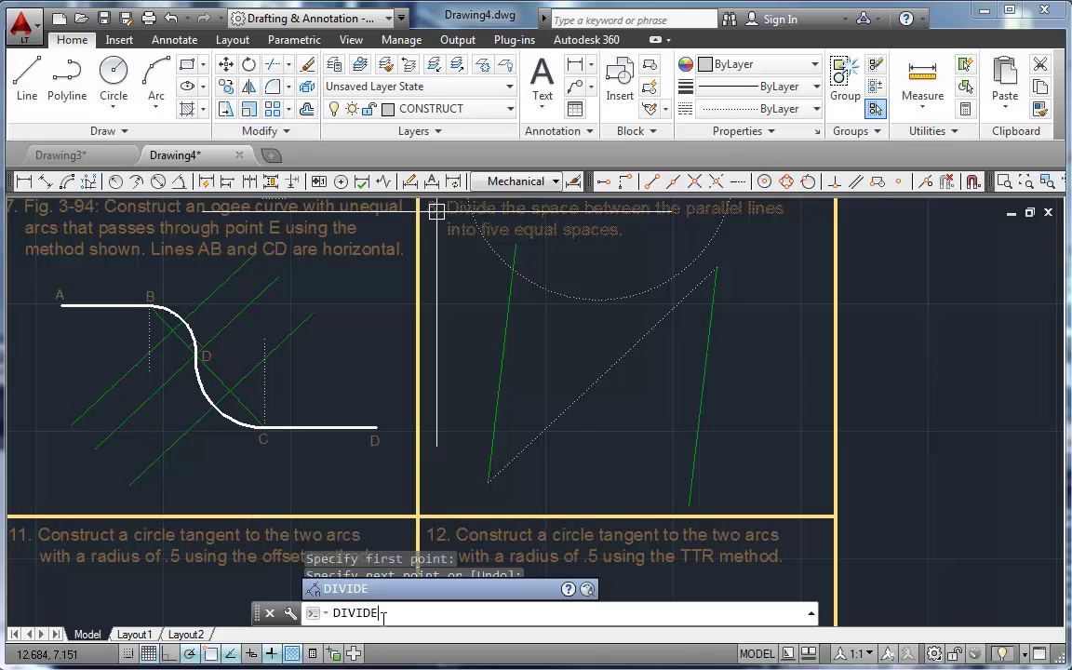
Divide the diagonal line into 5 equal segments with Divide and erase the diagonal, keeping the division points.
key("Return")
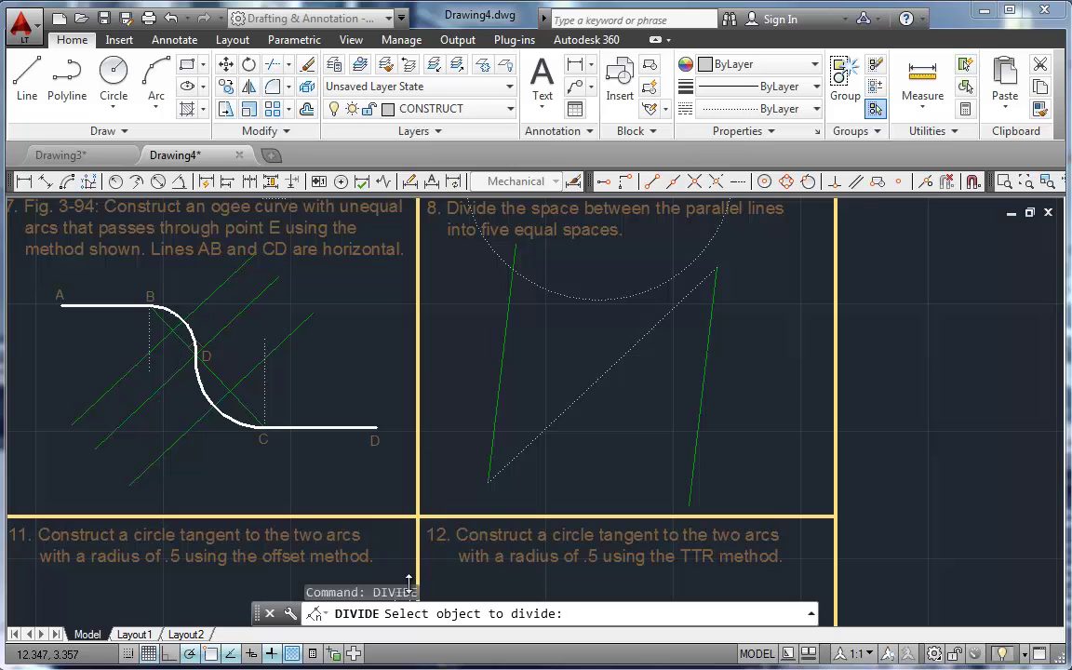
left_click(547, 431)
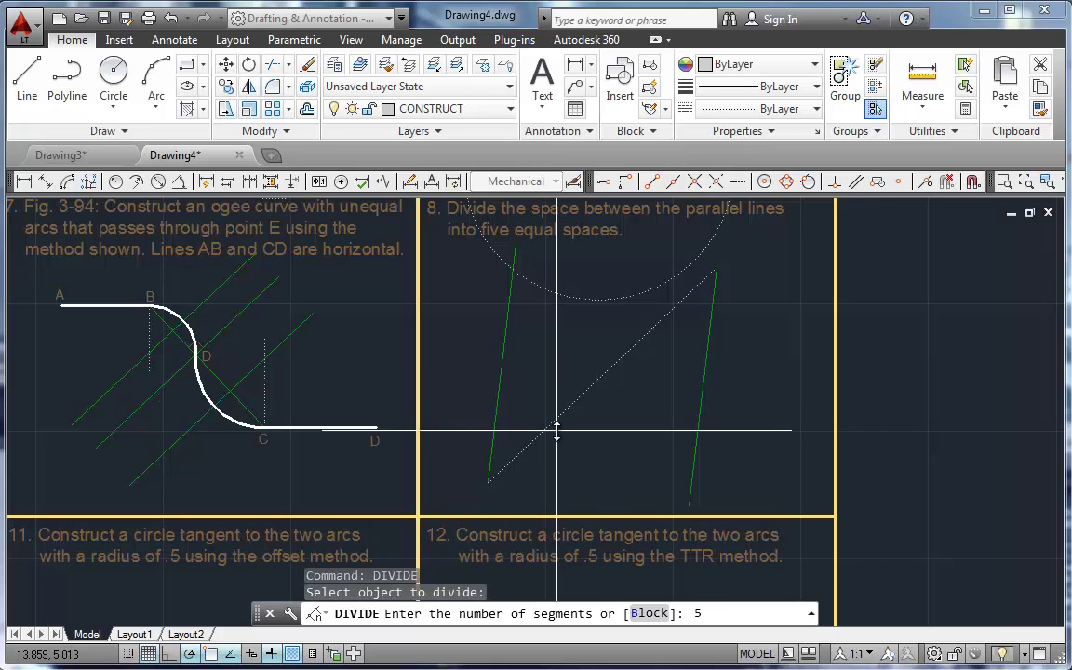
key("Return")
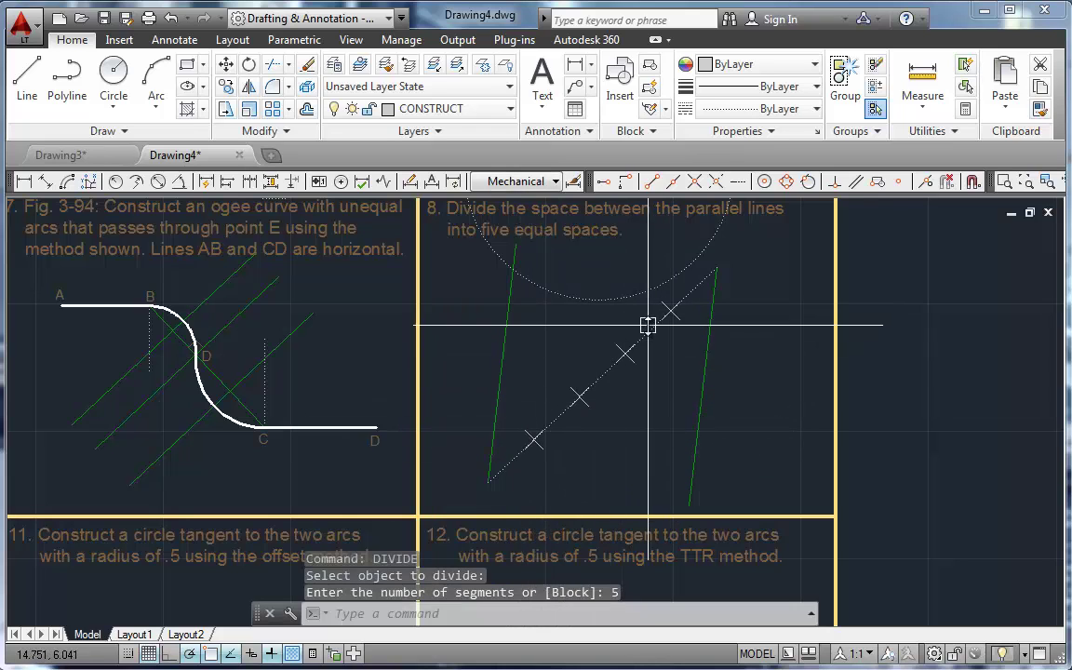
left_click(593, 372)
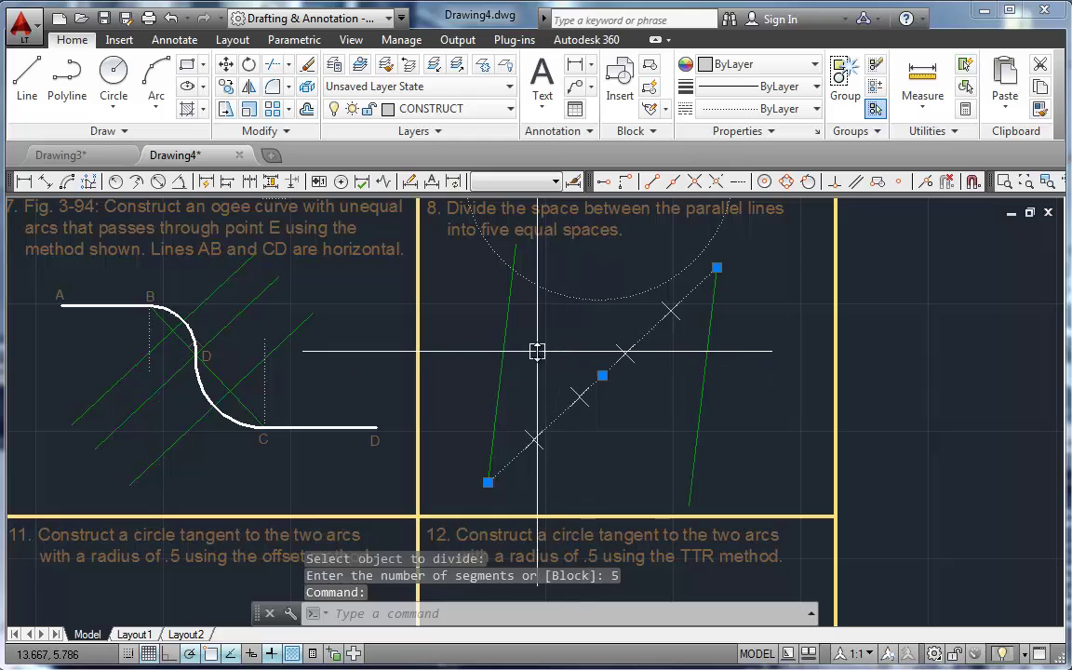
key("Delete")
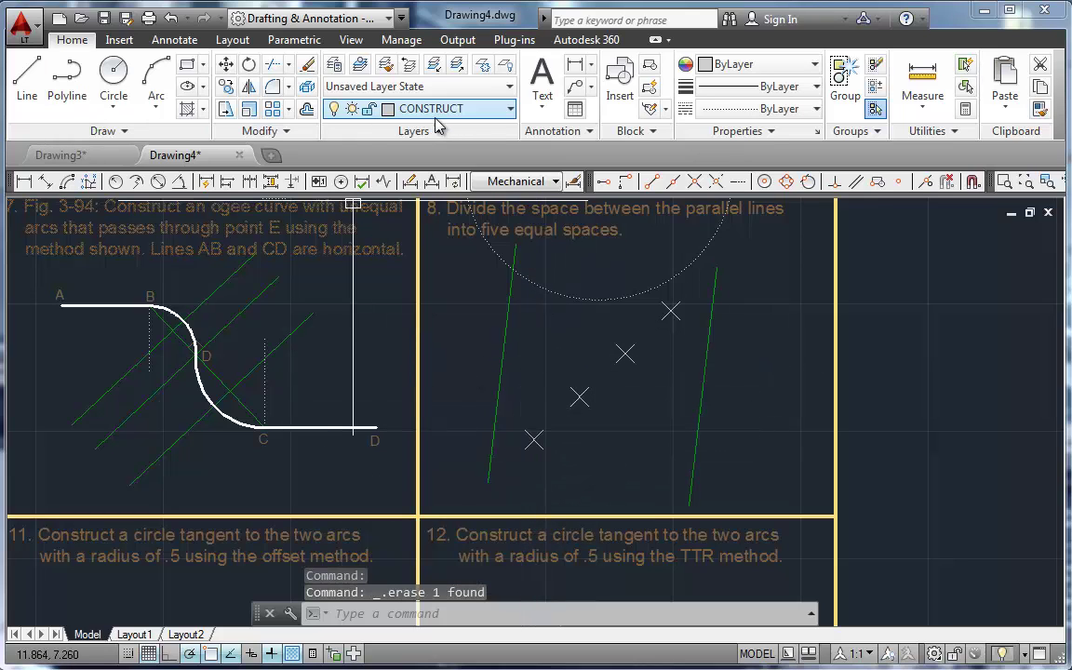
Offset the left parallel line in problem 8 through each of the four division points, using the Through option, and finish the command.
left_click(306, 110)
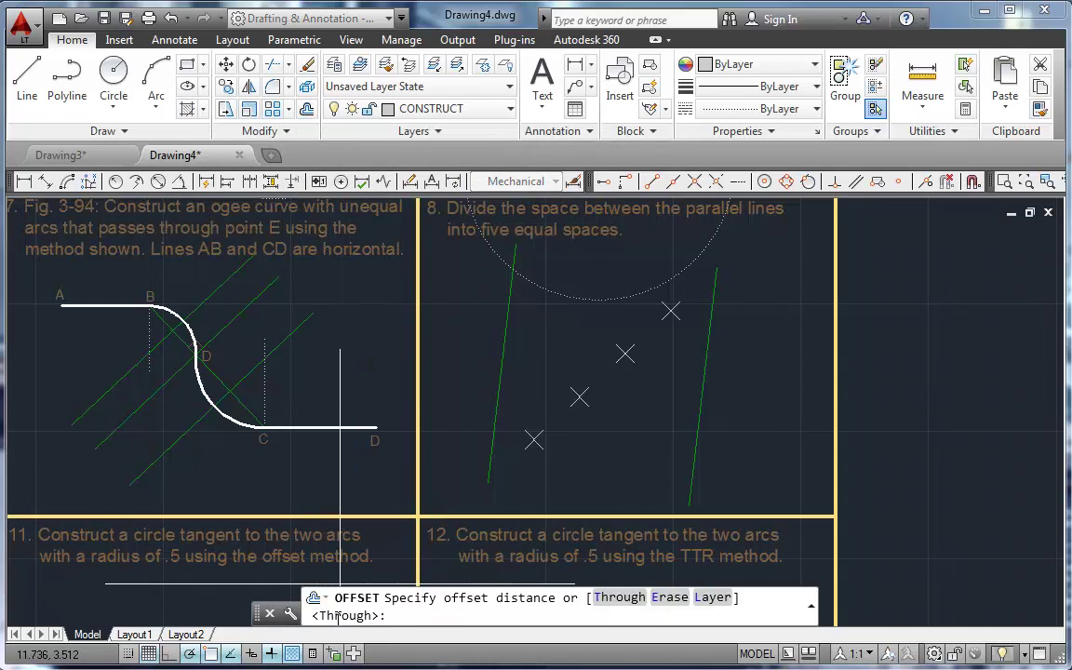
key("Return")
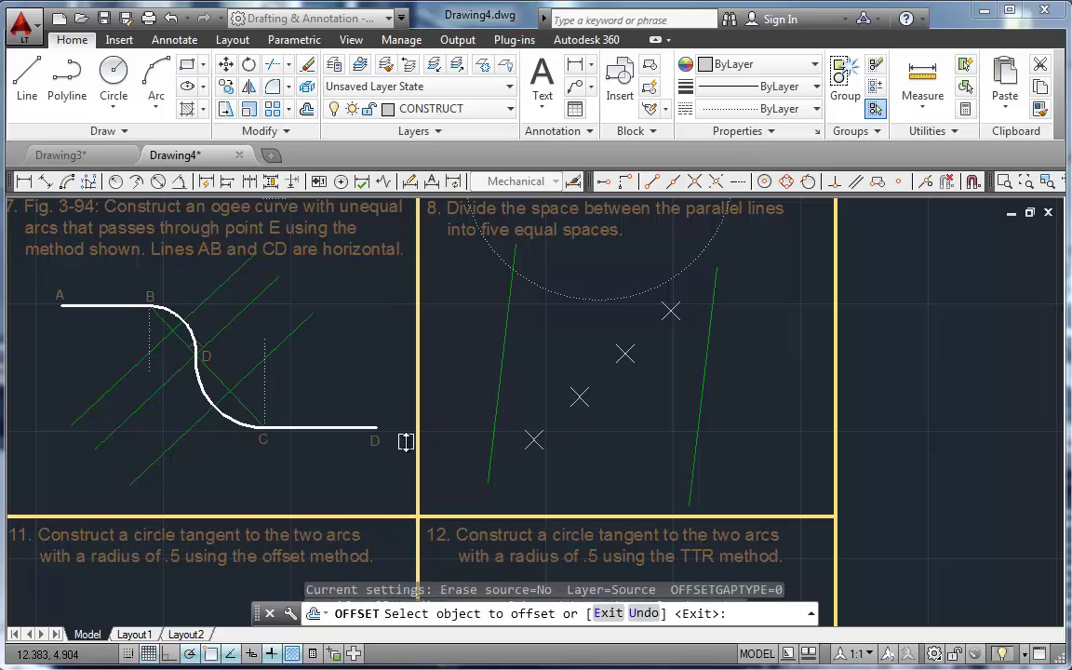
left_click(488, 394)
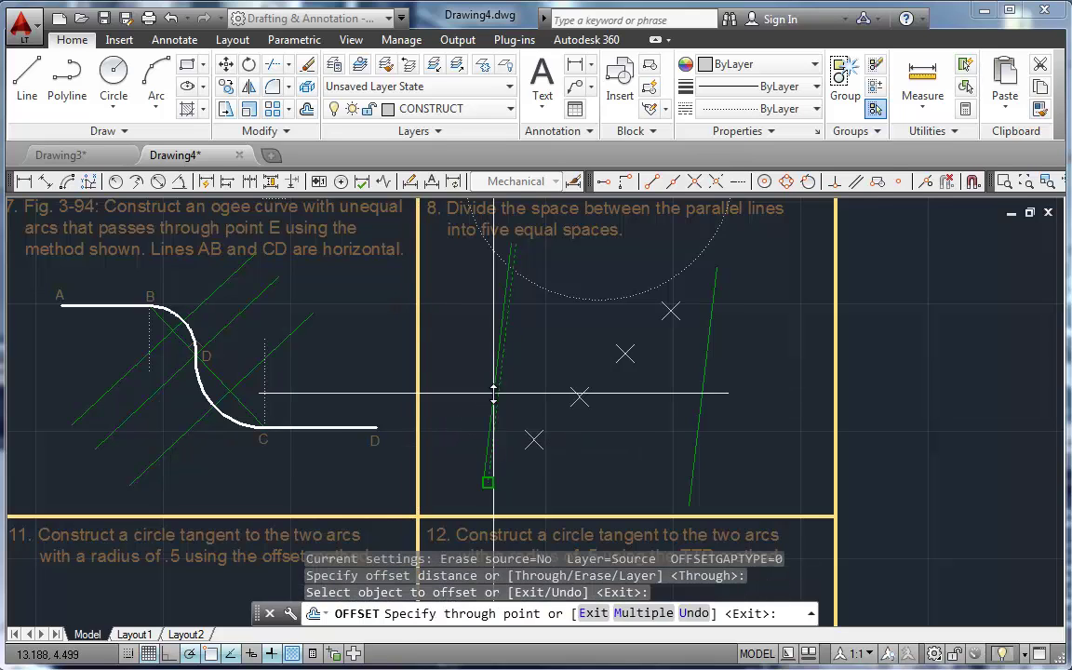
left_click(530, 439)
left_click(541, 385)
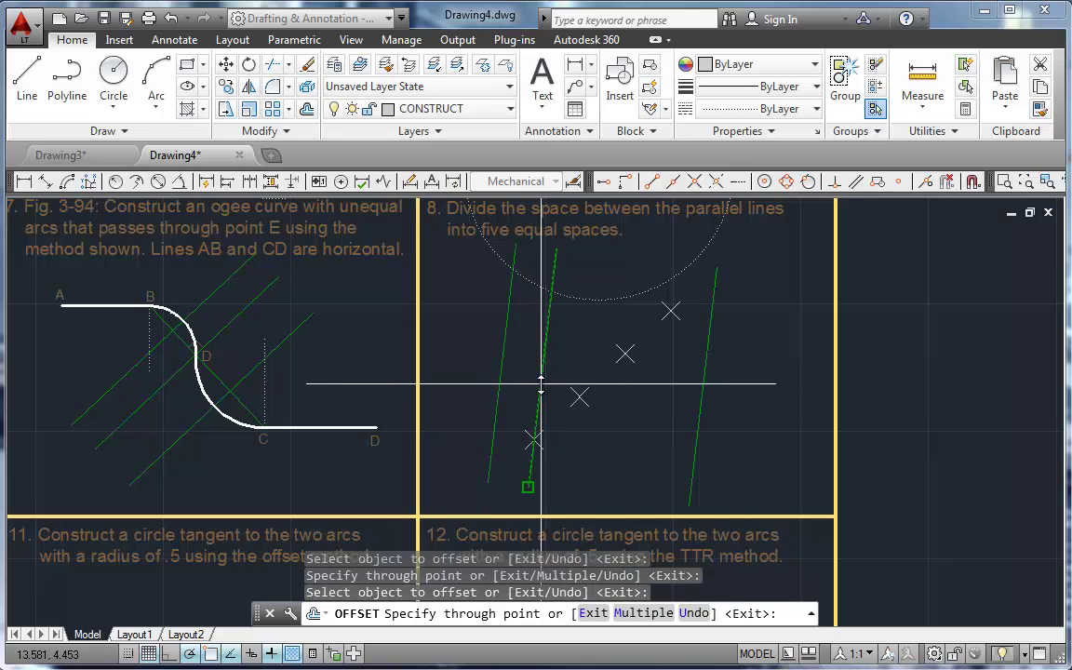
left_click(578, 396)
left_click(579, 355)
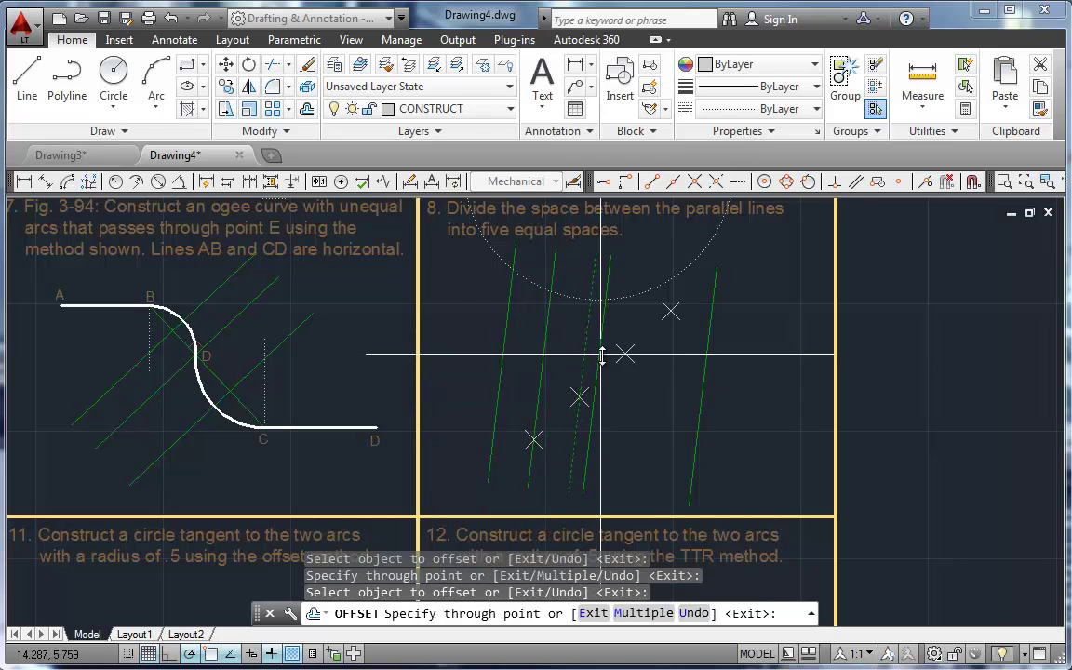
left_click(615, 355)
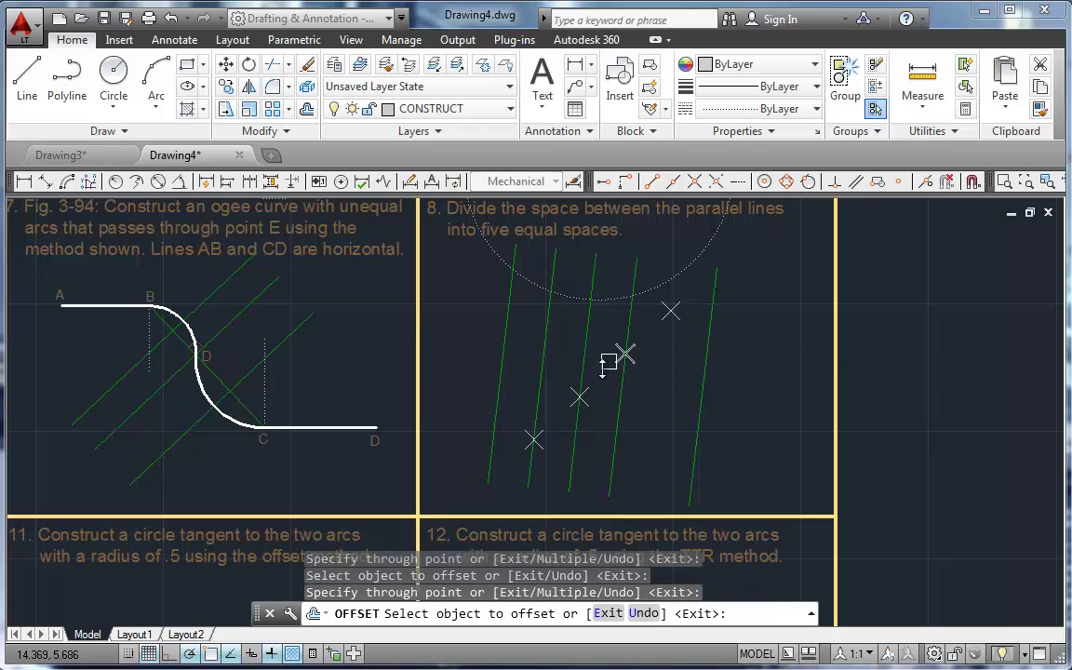
left_click(631, 328)
left_click(663, 314)
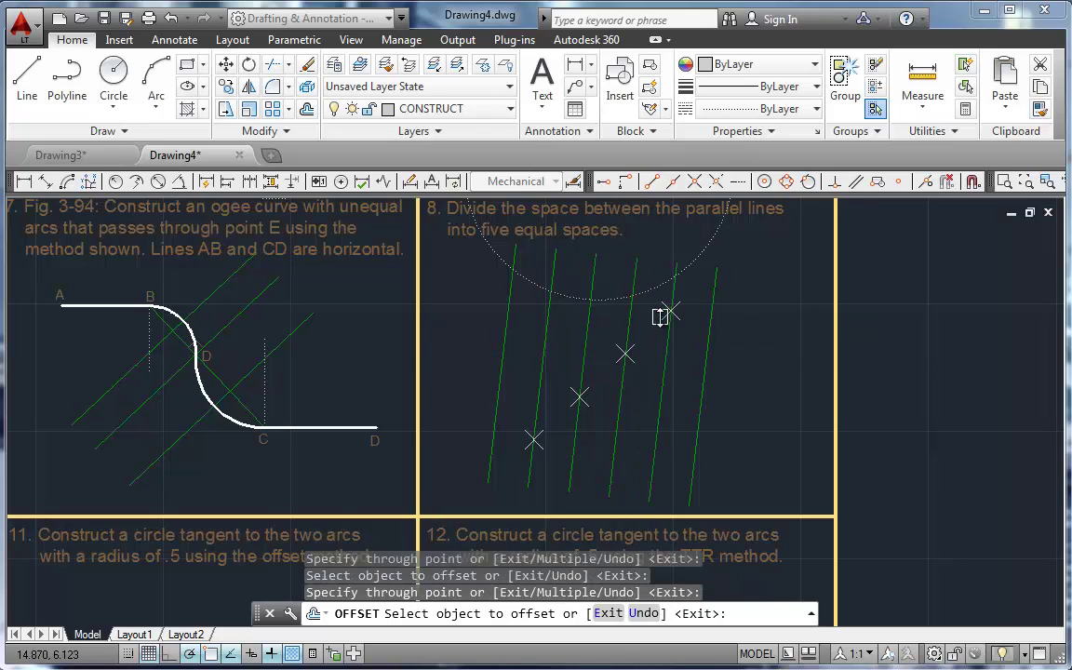
key("Return")
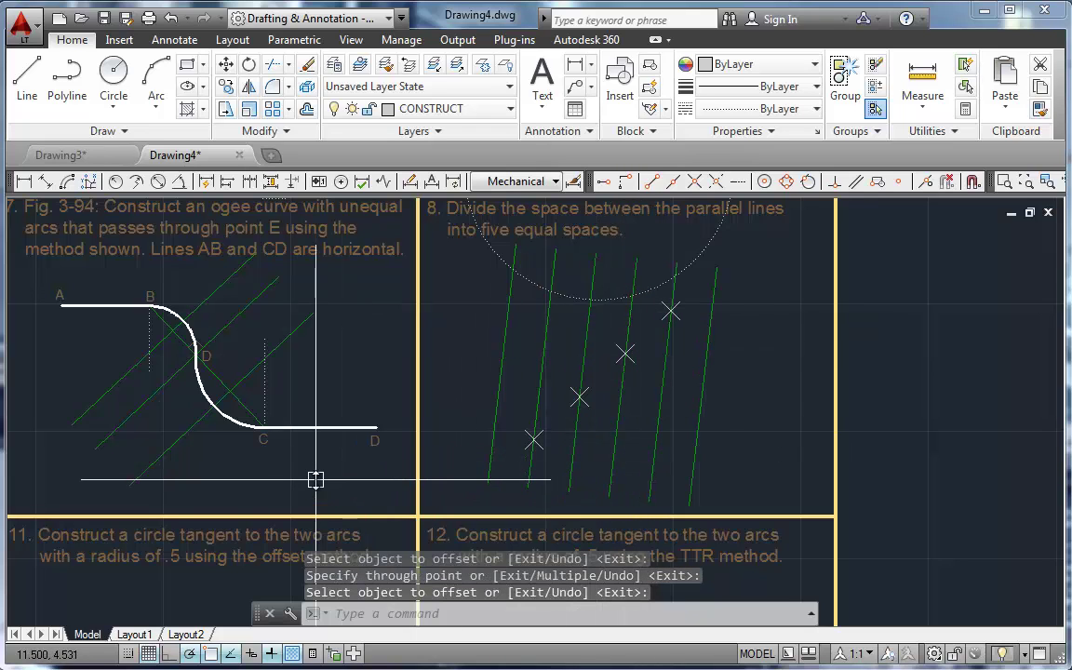
In problem 9, draw a horizontal construction line from focus point A to the directrix BC.
scroll(315, 479, "down", 2)
scroll(315, 479, "down", 2)
middle_click_drag(314, 481, 594, 359)
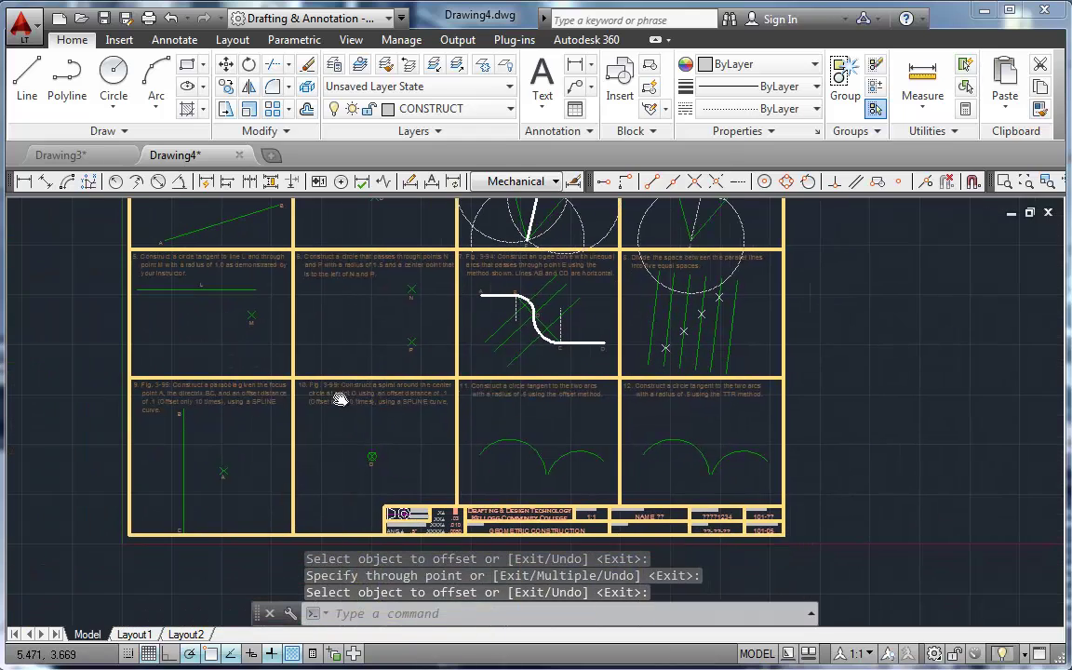
middle_click_drag(342, 399, 550, 367)
scroll(485, 421, "up", 2)
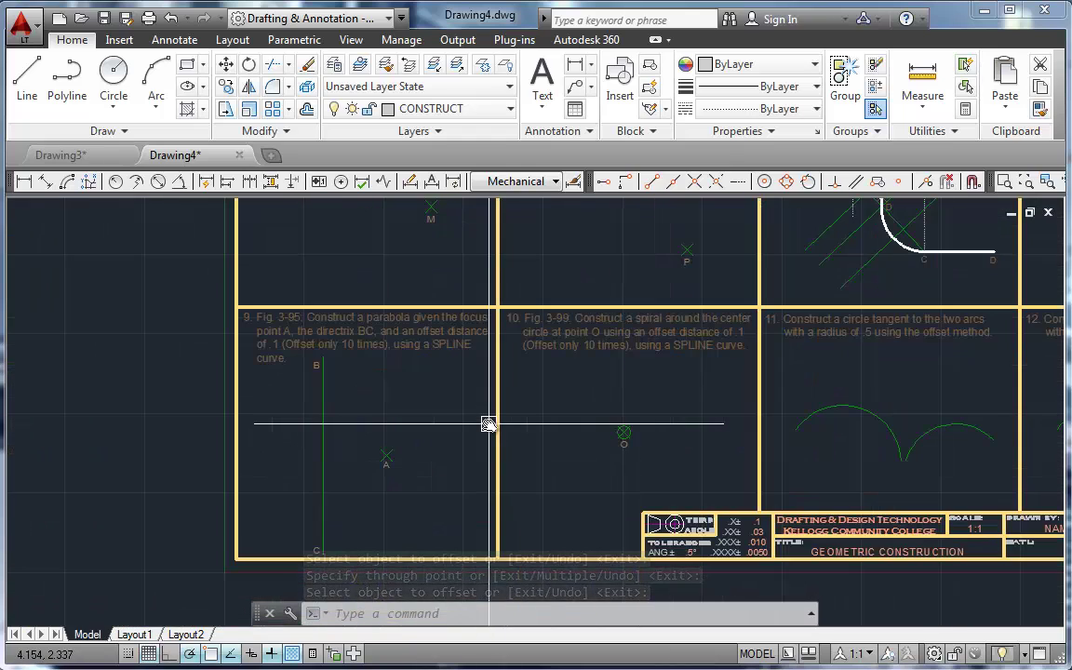
scroll(455, 442, "up", 2)
mouse_move(442, 423)
middle_mouse_down()
mouse_move(541, 397)
mouse_move(576, 410)
middle_mouse_up()
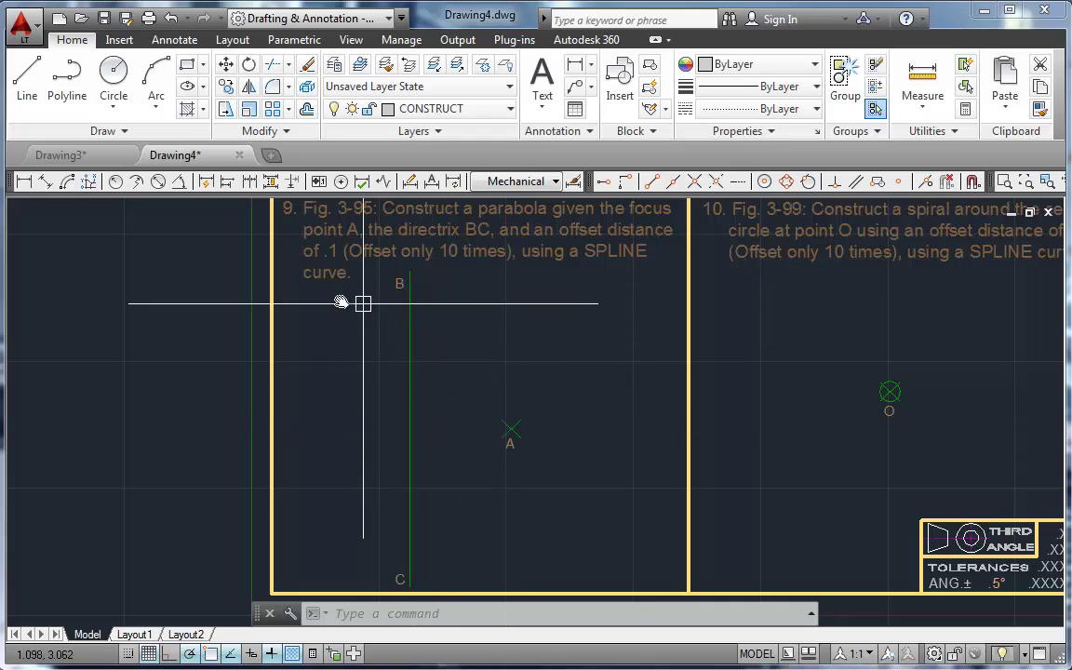
left_click(27, 81)
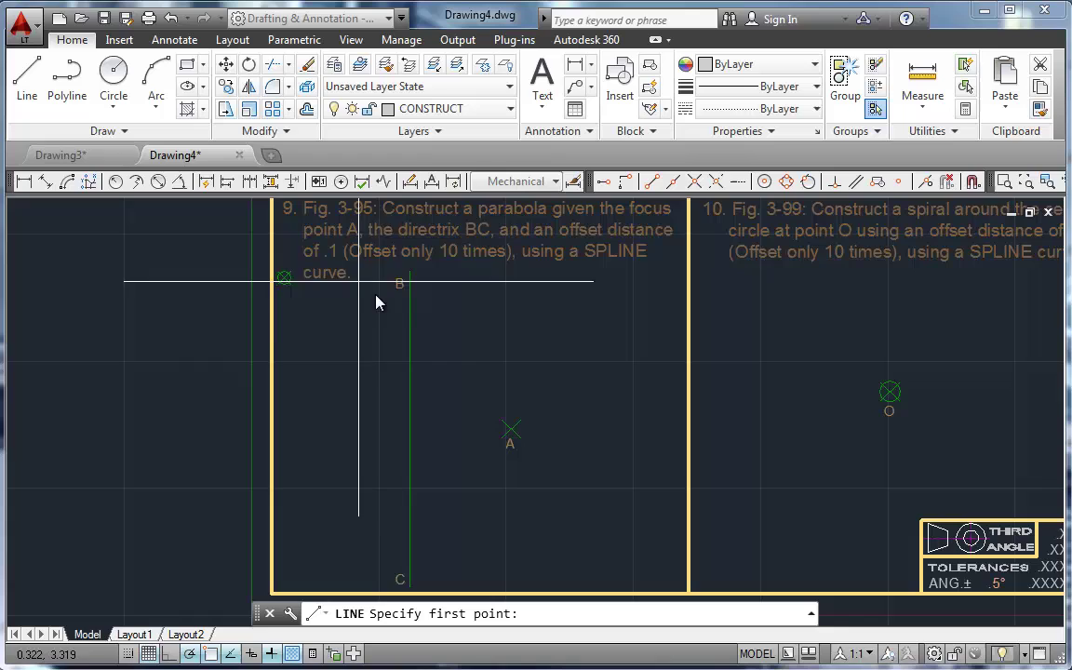
left_click(510, 429)
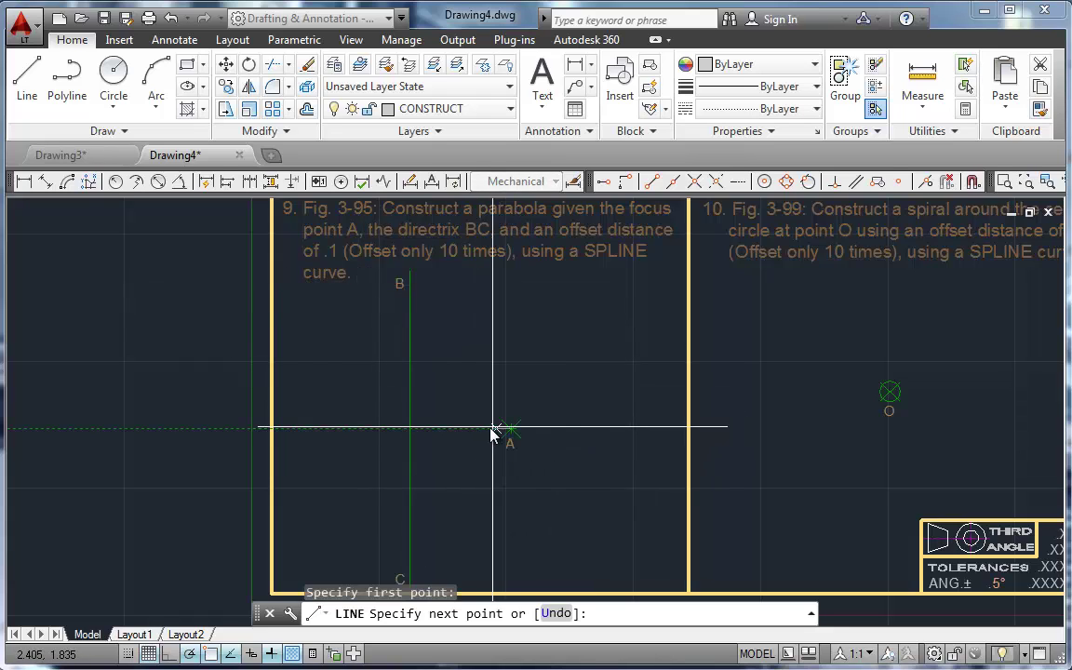
left_click(410, 429)
key("Escape")
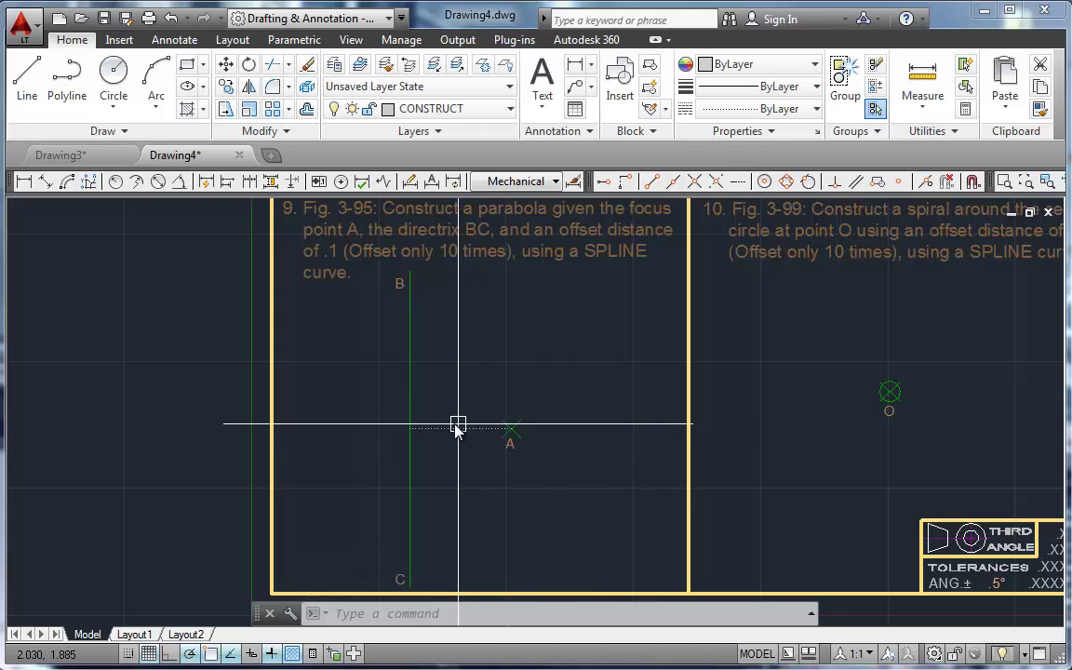
Draw a circle centred on point A whose radius reaches the midpoint of the horizontal construction line.
left_click(114, 80)
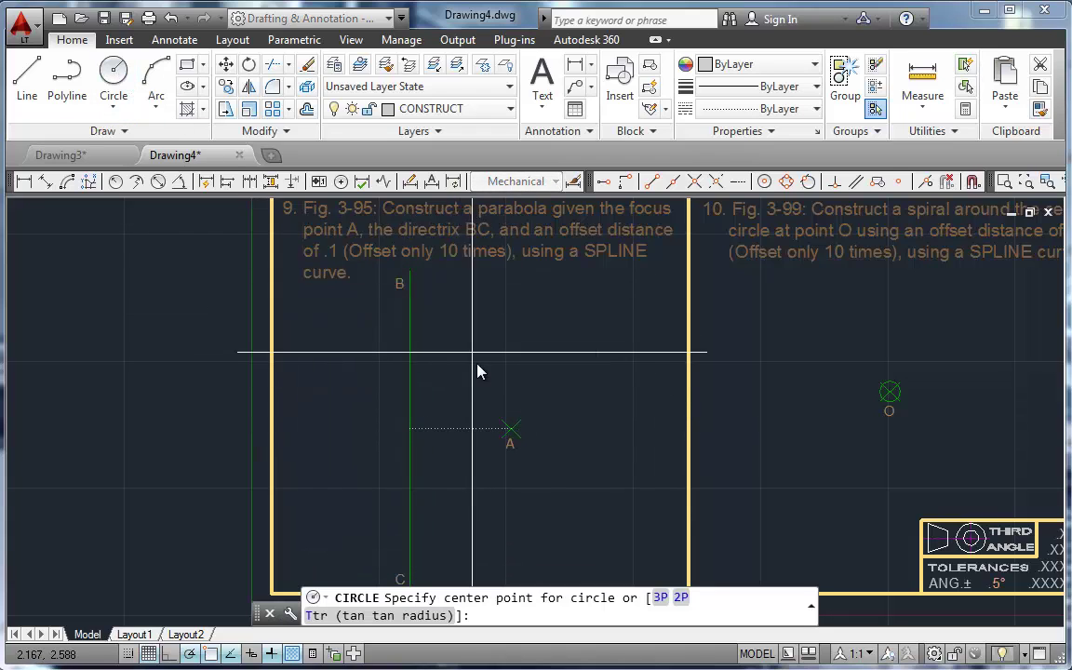
left_click(510, 429)
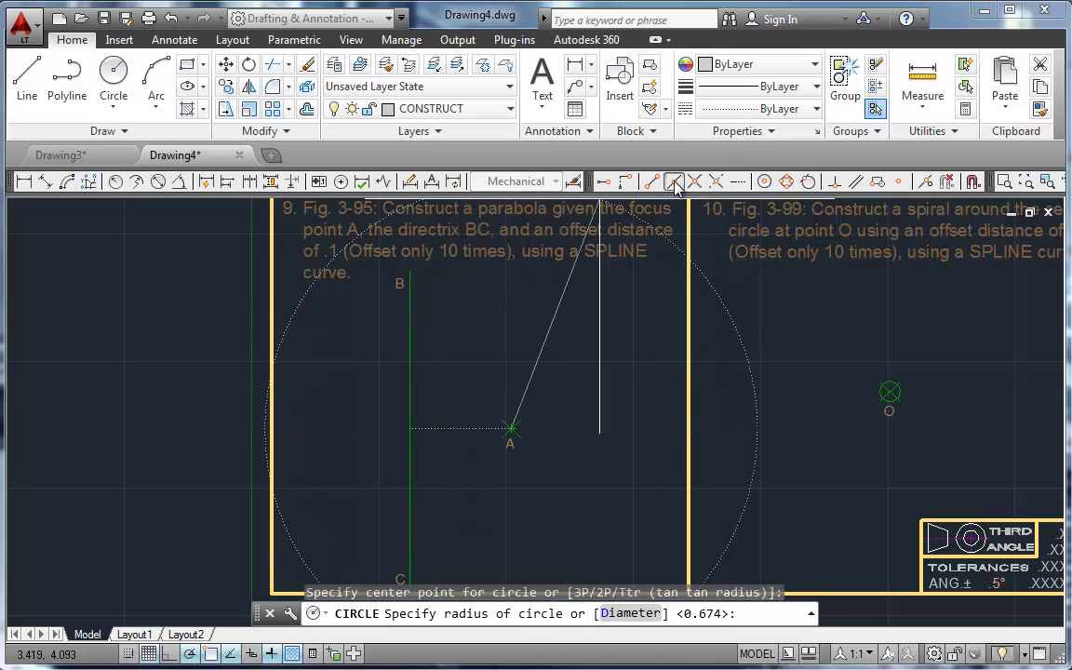
left_click(673, 183)
left_click(469, 429)
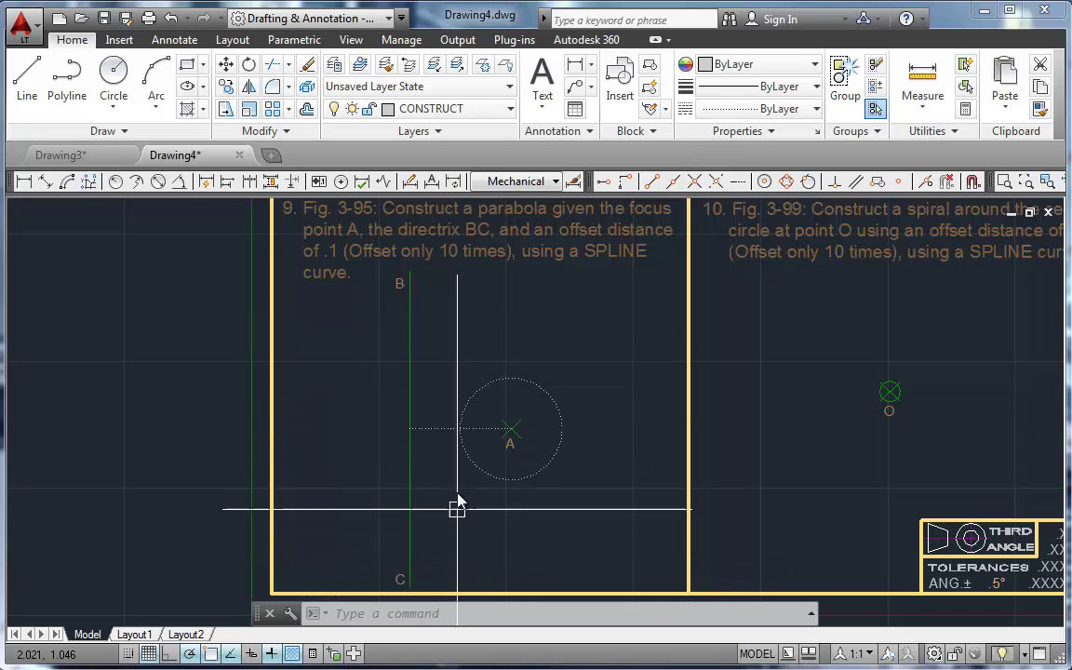
Offset the directrix BC with the Through option so the copy passes through the midpoint of the horizontal construction line.
left_click(308, 110)
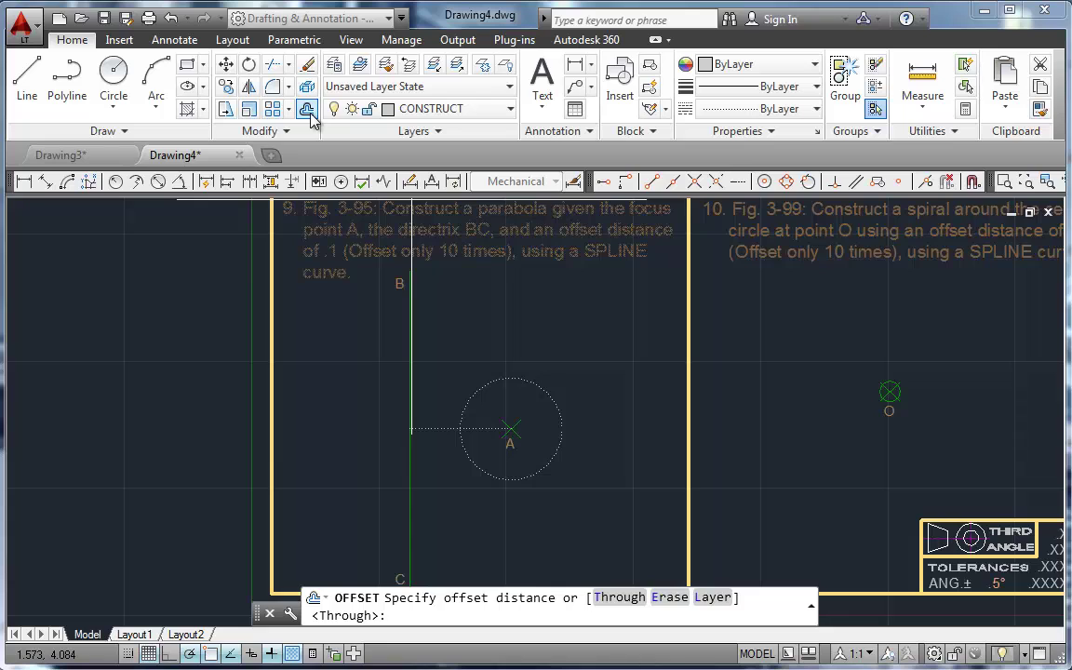
type("t")
key("Return")
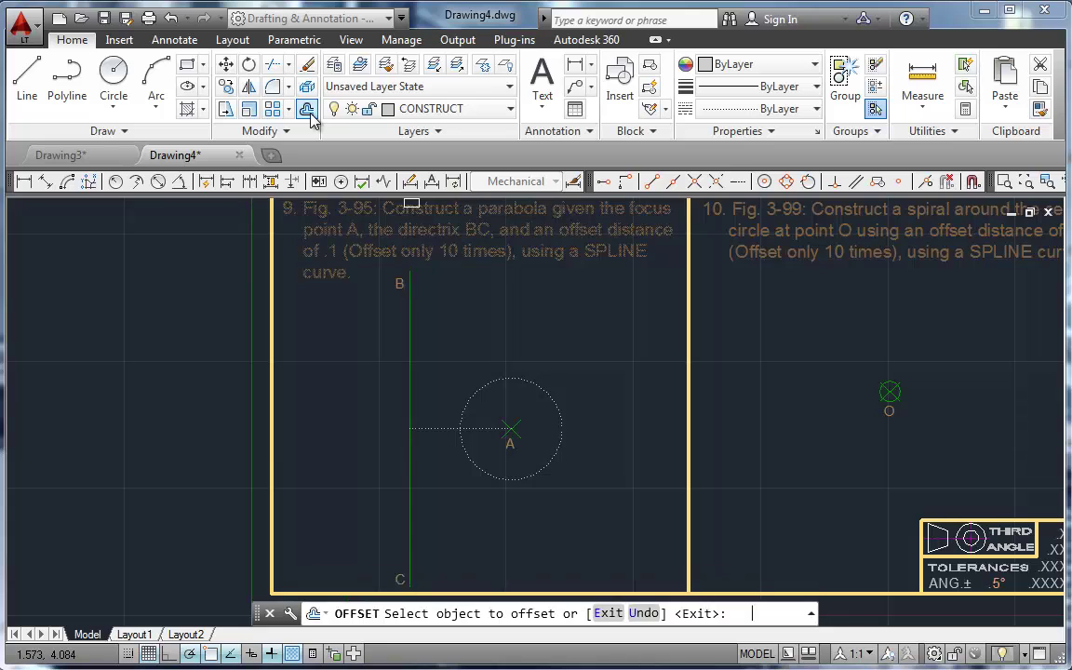
left_click(407, 395)
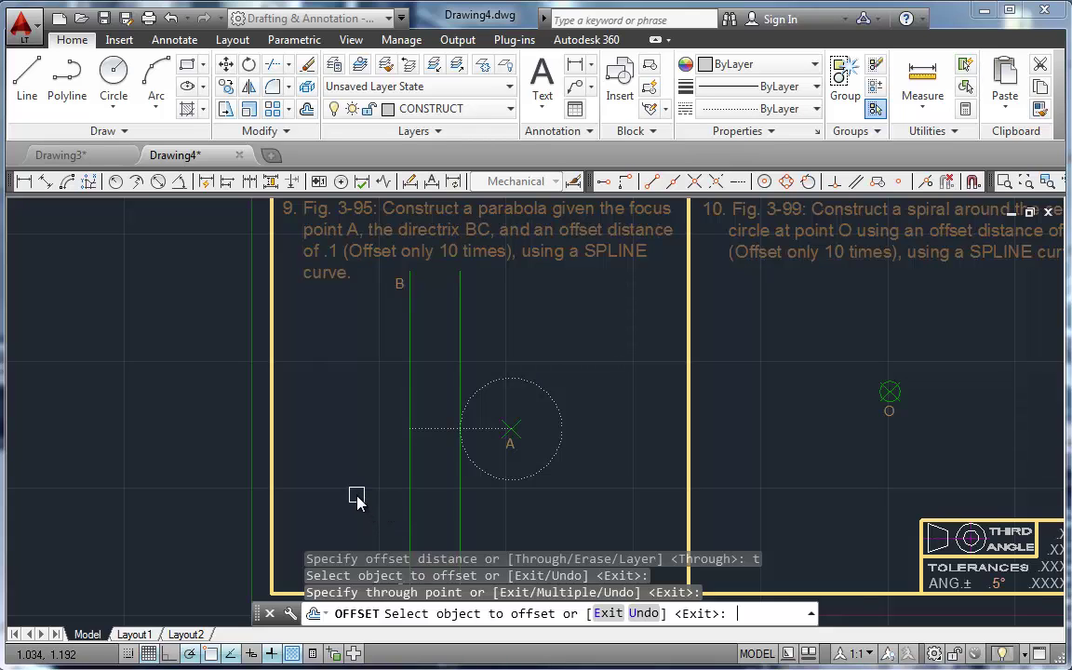
key("Return")
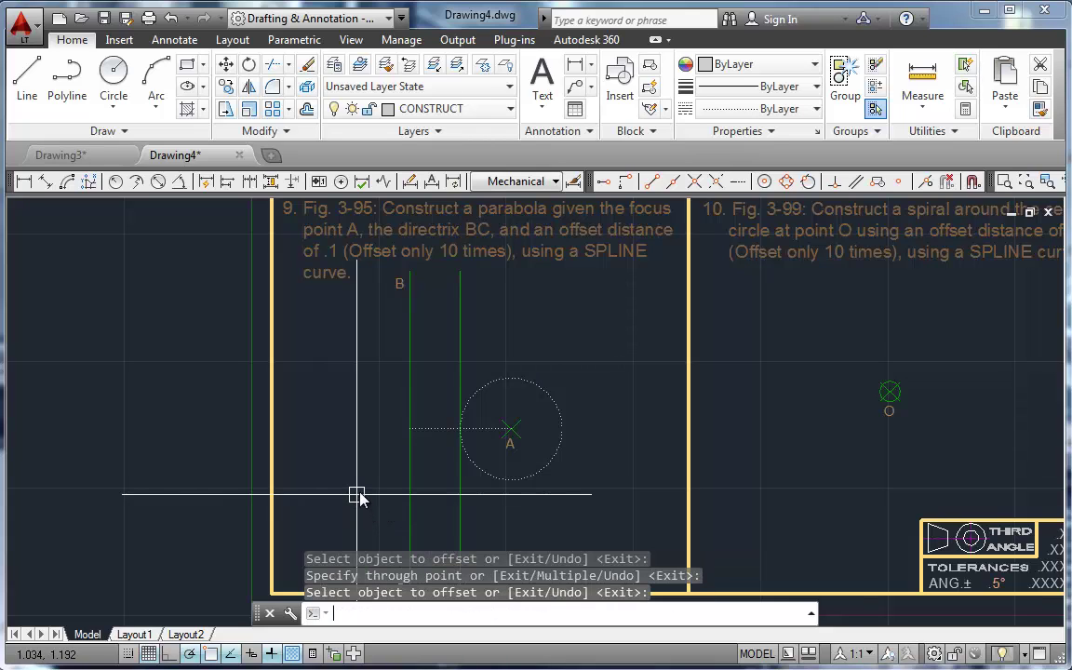
Move the circle around point A to the GIVEN layer and clear the selection.
left_click(487, 474)
left_click(430, 109)
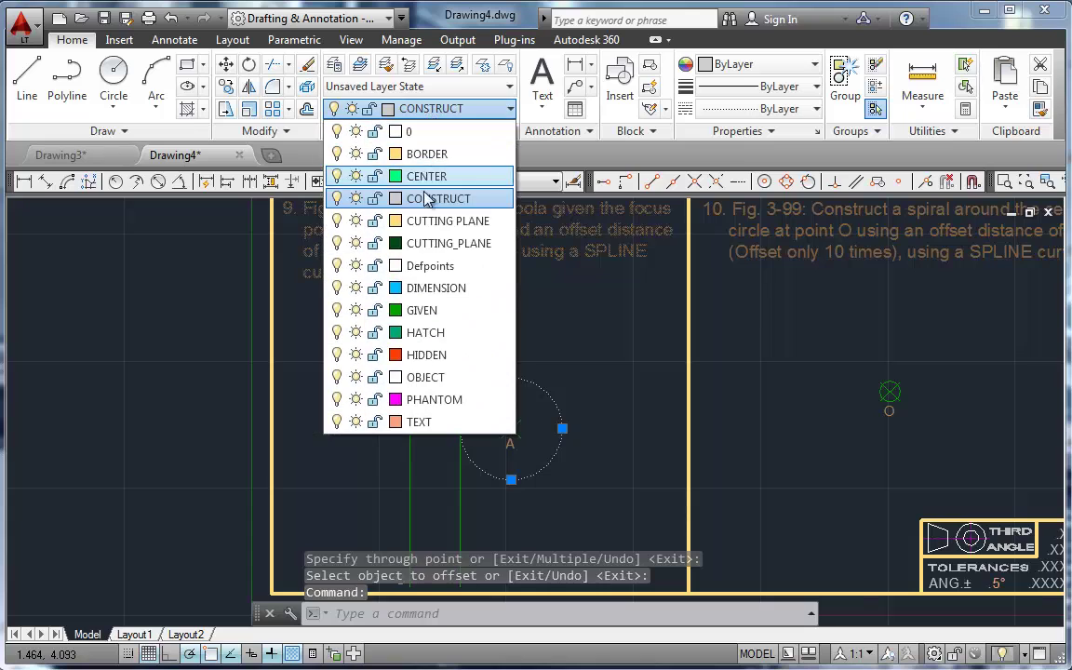
left_click(421, 310)
key("Escape")
key("Escape")
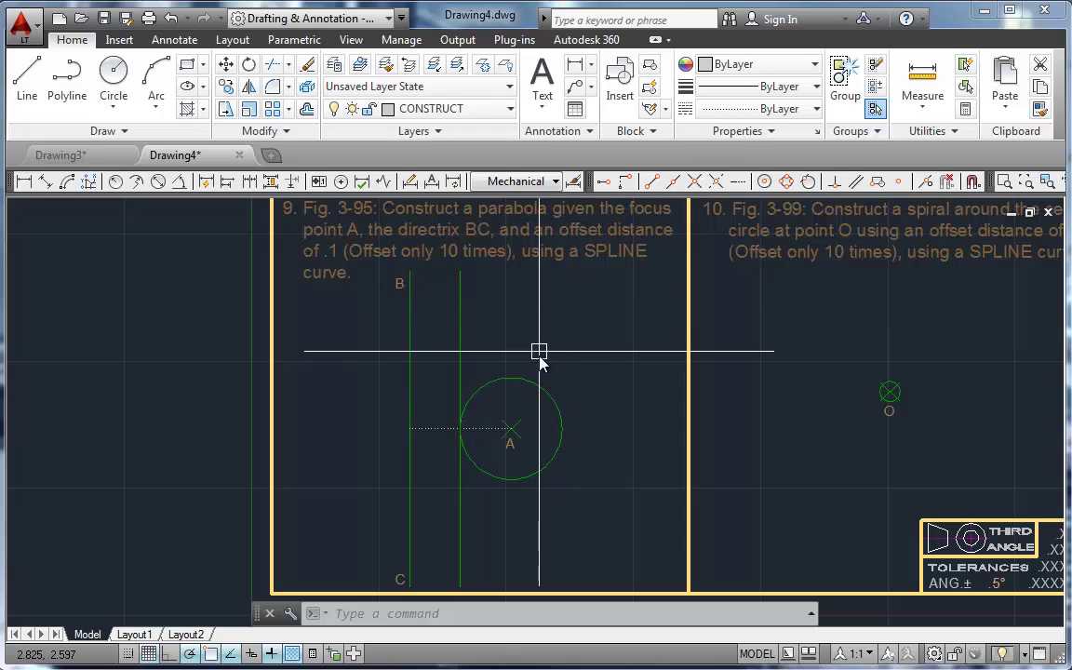
Offset the circle around focus point A outward ten times in succession at a distance of .1.
scroll(547, 364, "up", 2)
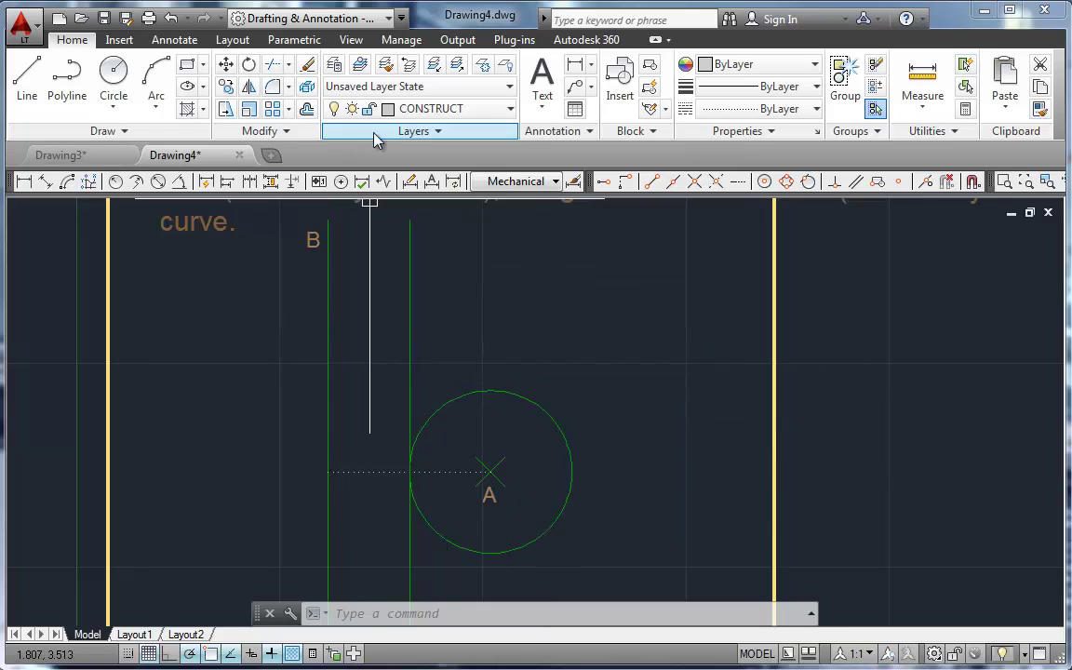
left_click(307, 109)
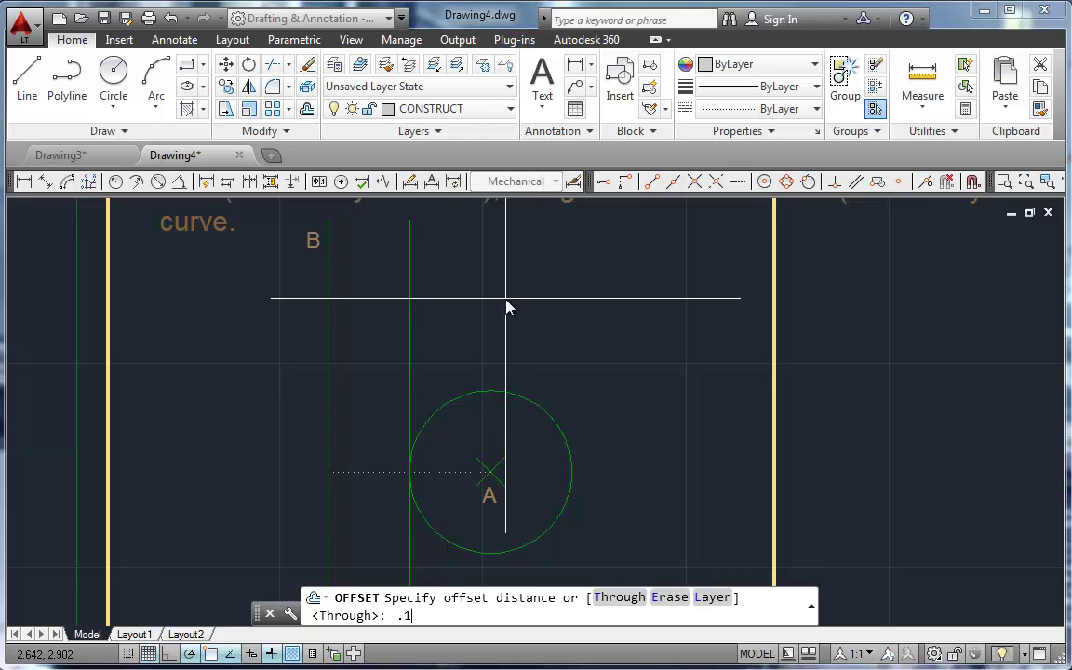
key("Return")
left_click(545, 410)
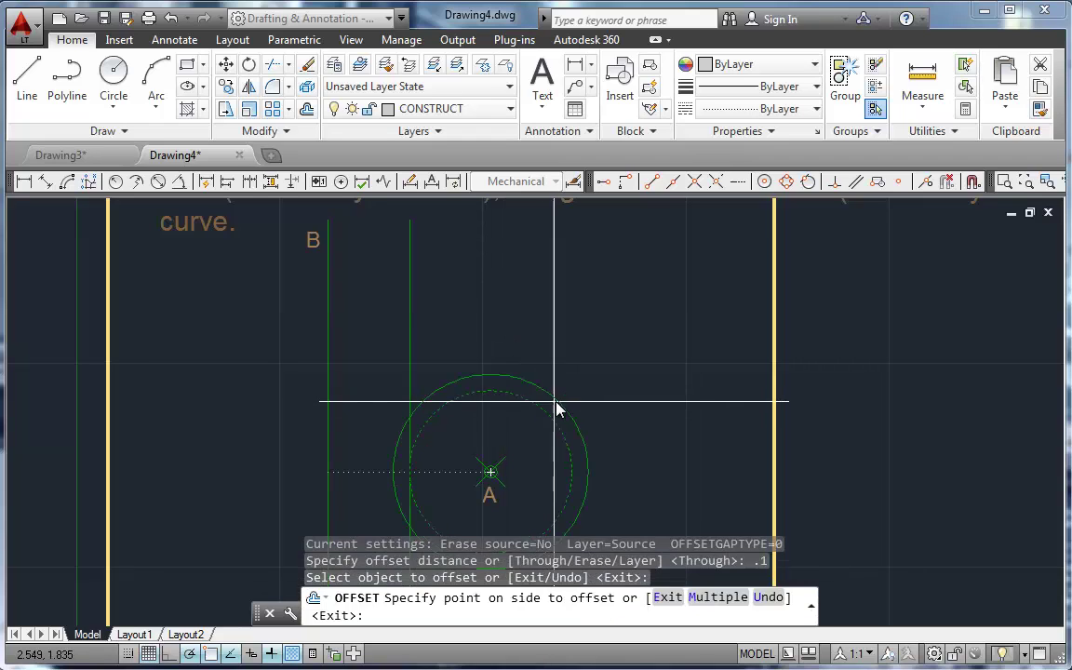
left_click(653, 350)
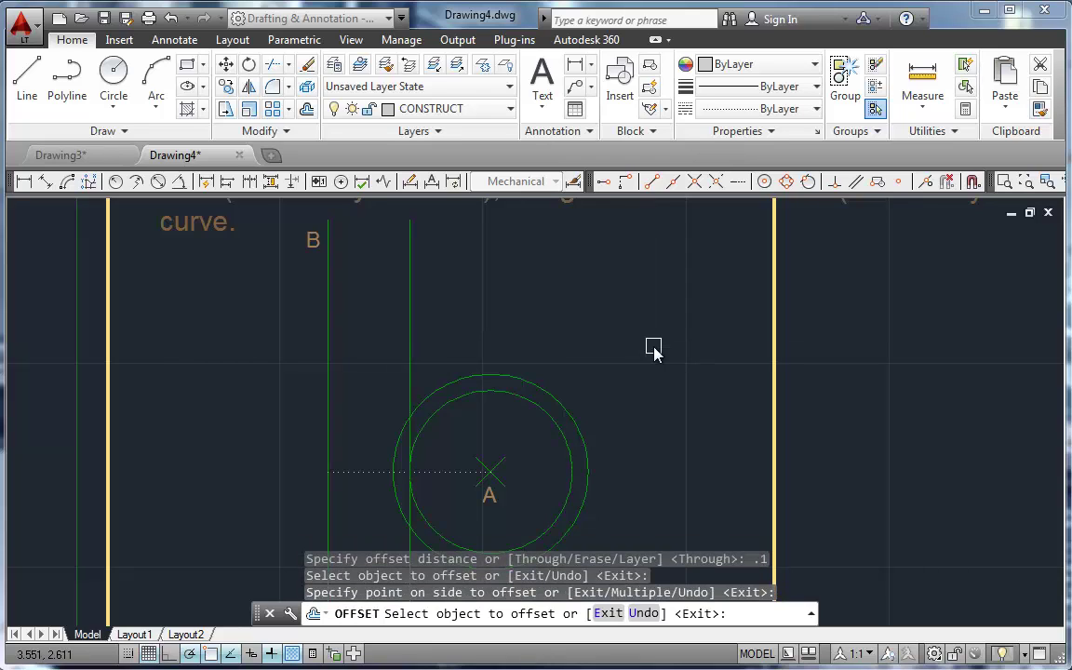
left_click(571, 410)
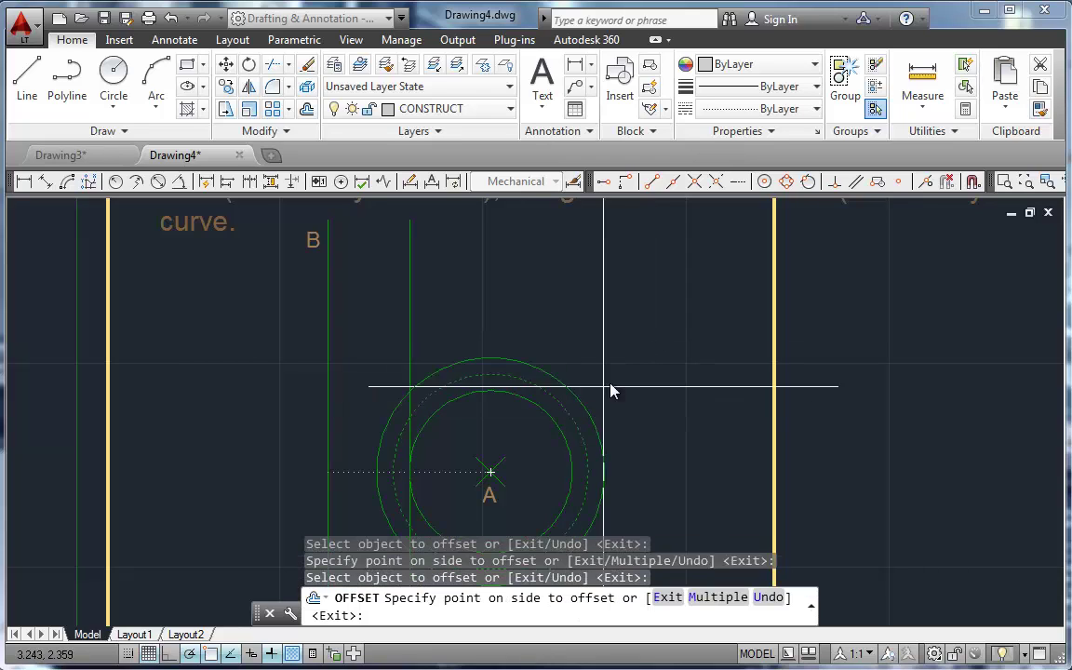
left_click(675, 344)
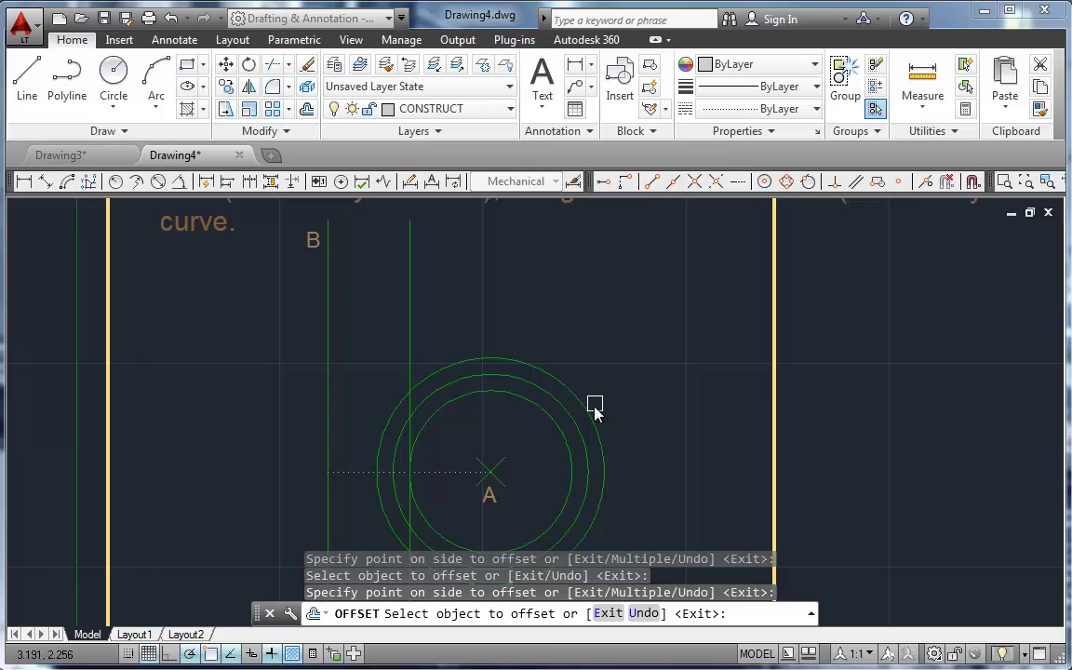
left_click(594, 410)
left_click(690, 348)
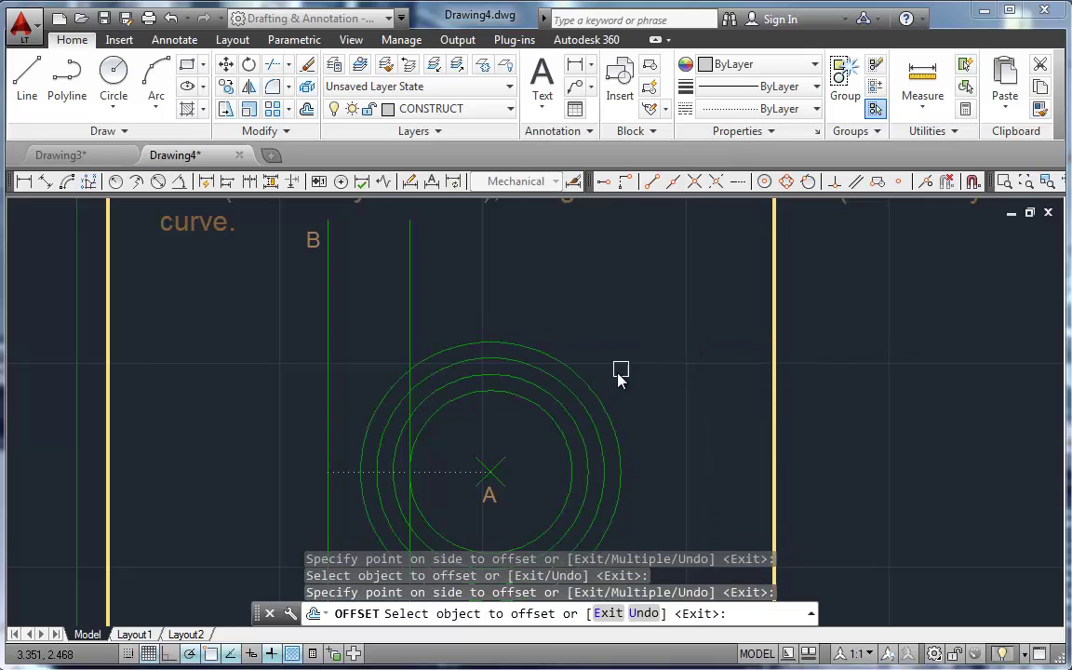
left_click(598, 393)
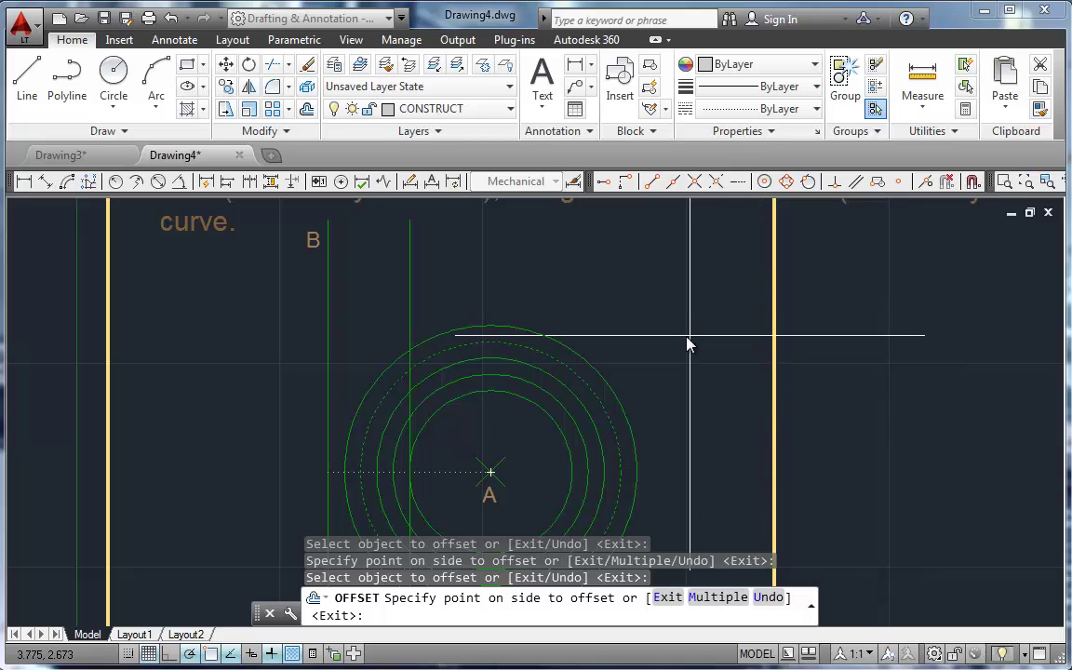
left_click(647, 353)
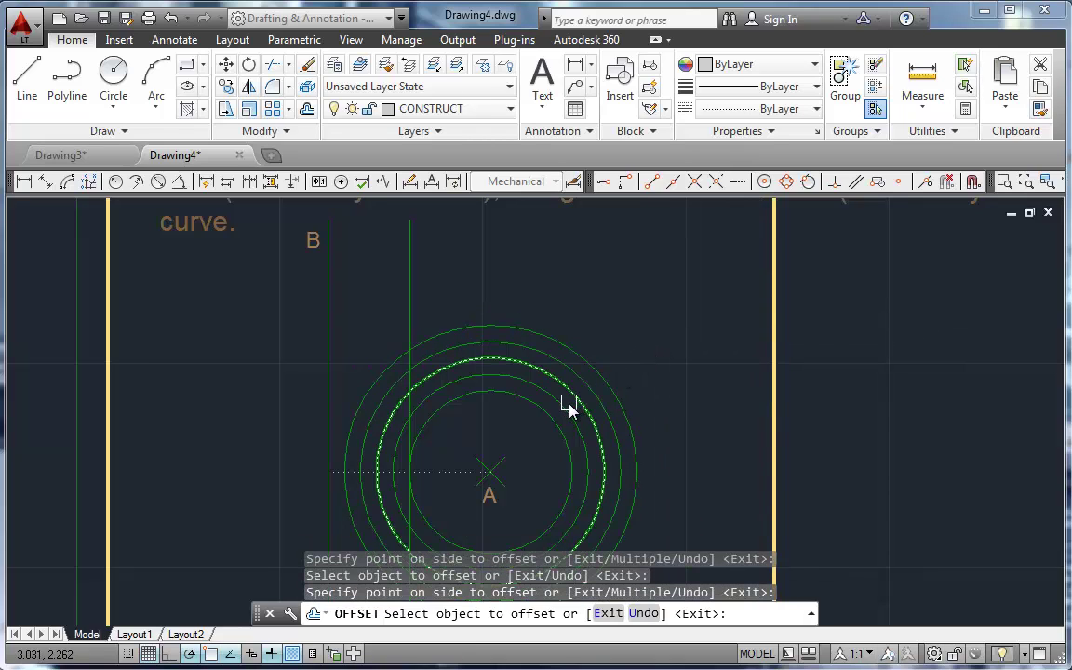
left_click(609, 381)
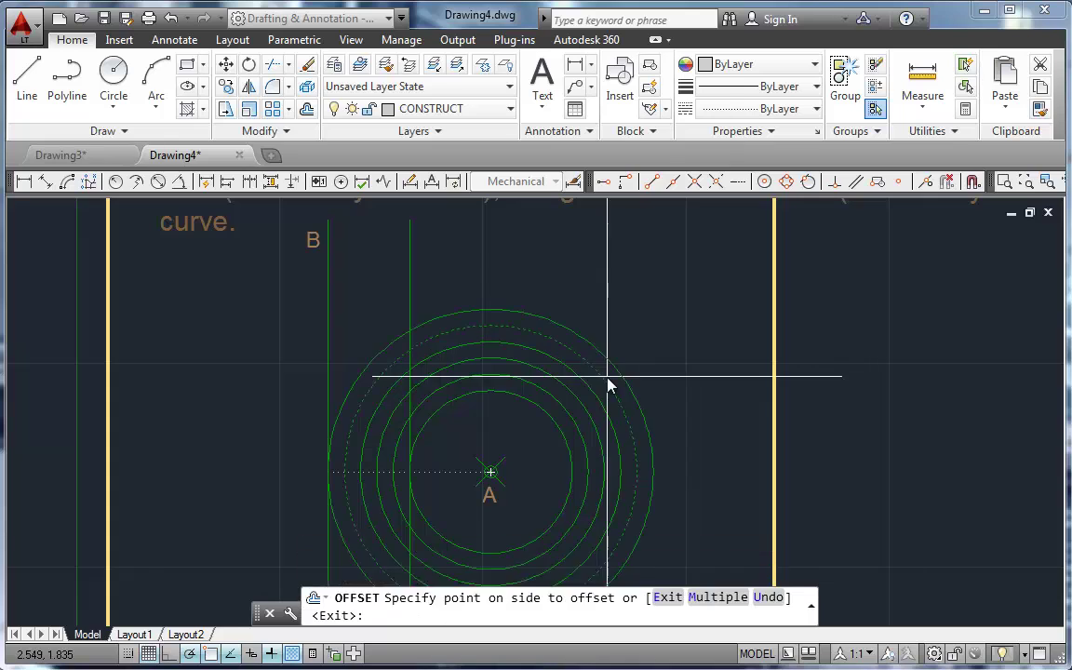
left_click(640, 352)
left_click(621, 374)
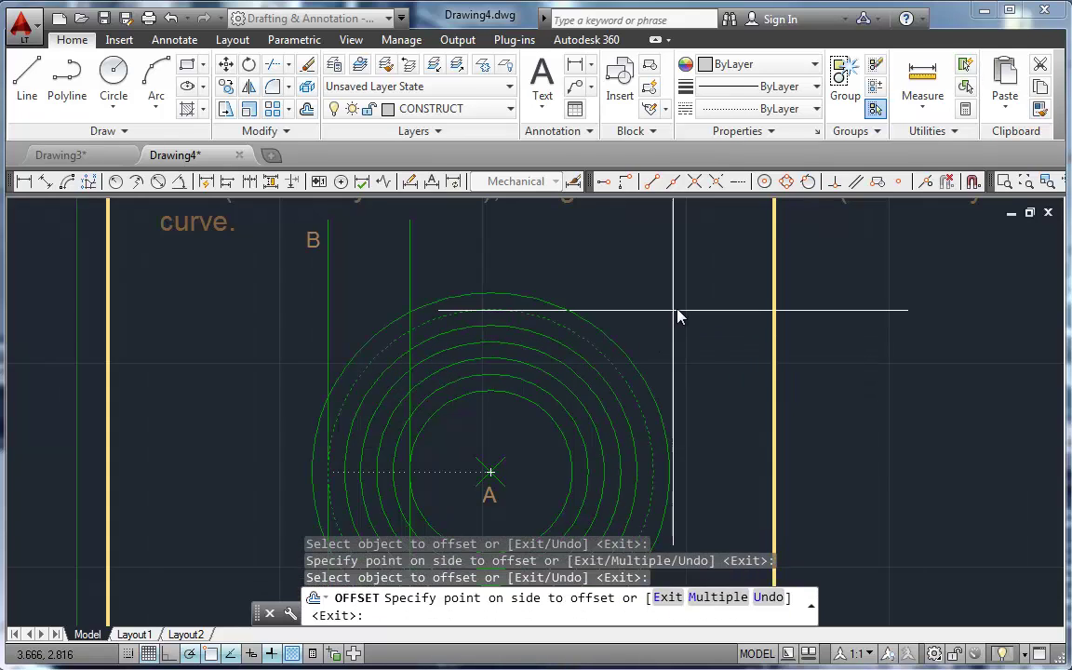
left_click(682, 307)
left_click(634, 348)
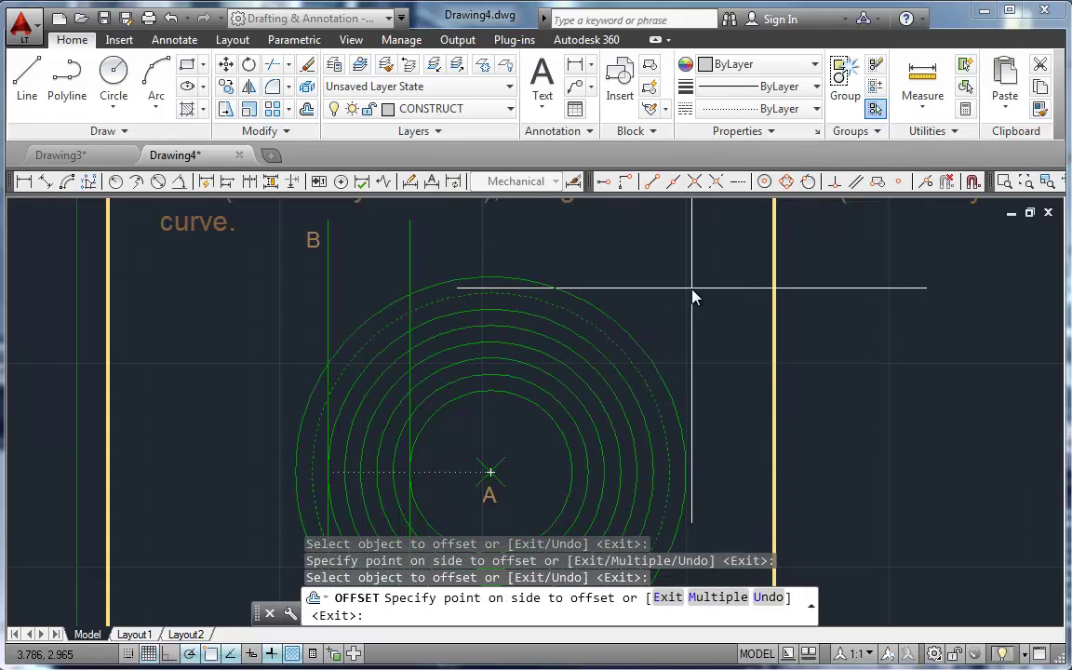
left_click(684, 298)
left_click(635, 336)
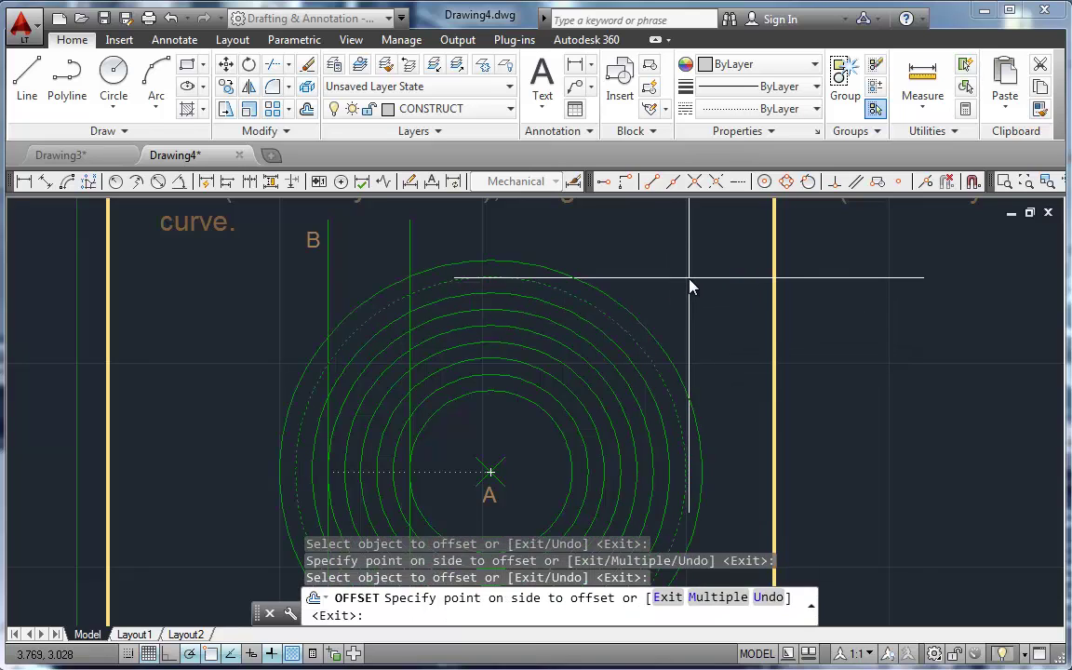
left_click(689, 288)
left_click(645, 318)
left_click(692, 281)
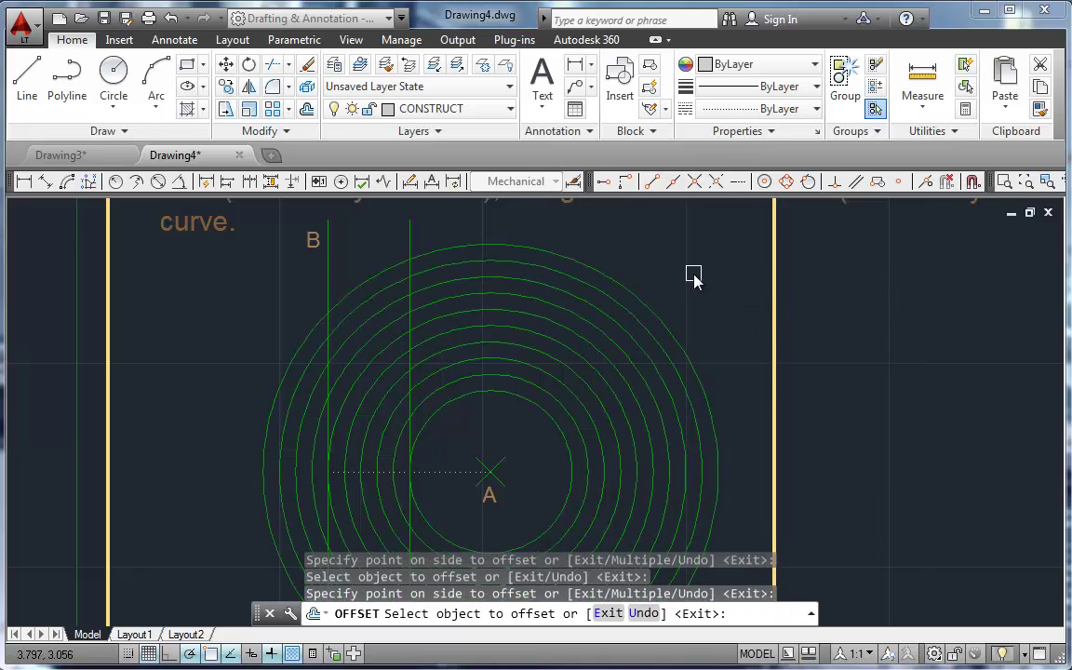
left_click(660, 309)
left_click(695, 274)
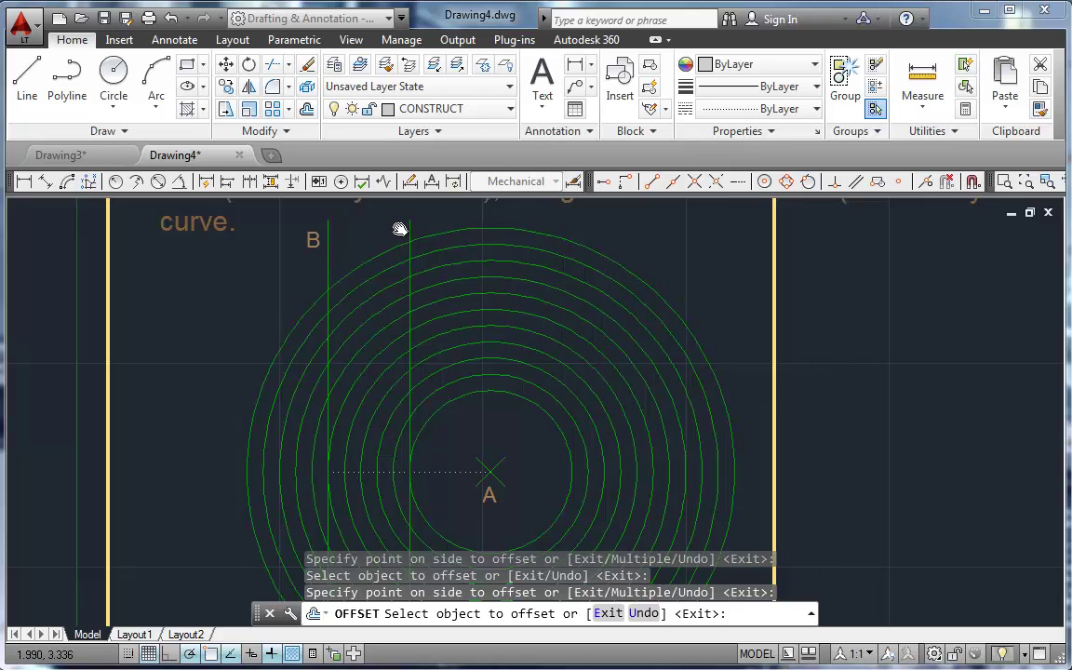
Offset the vertical line through the midpoint ten times in succession at .1, away from directrix BC, and end the Offset command.
middle_click_drag(400, 228, 396, 271)
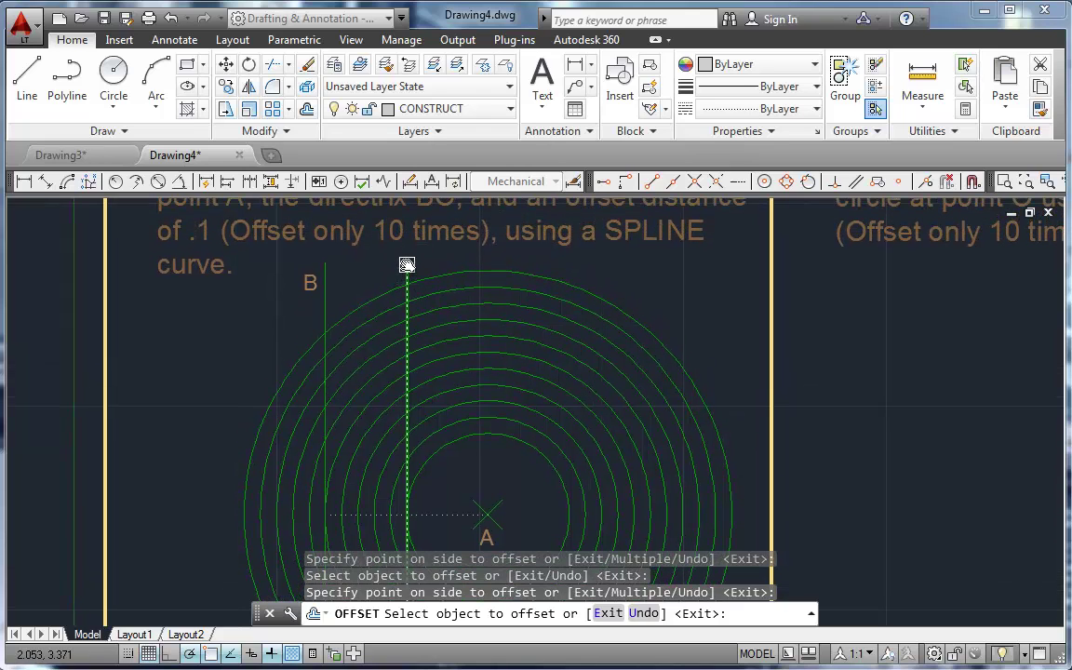
left_click(406, 266)
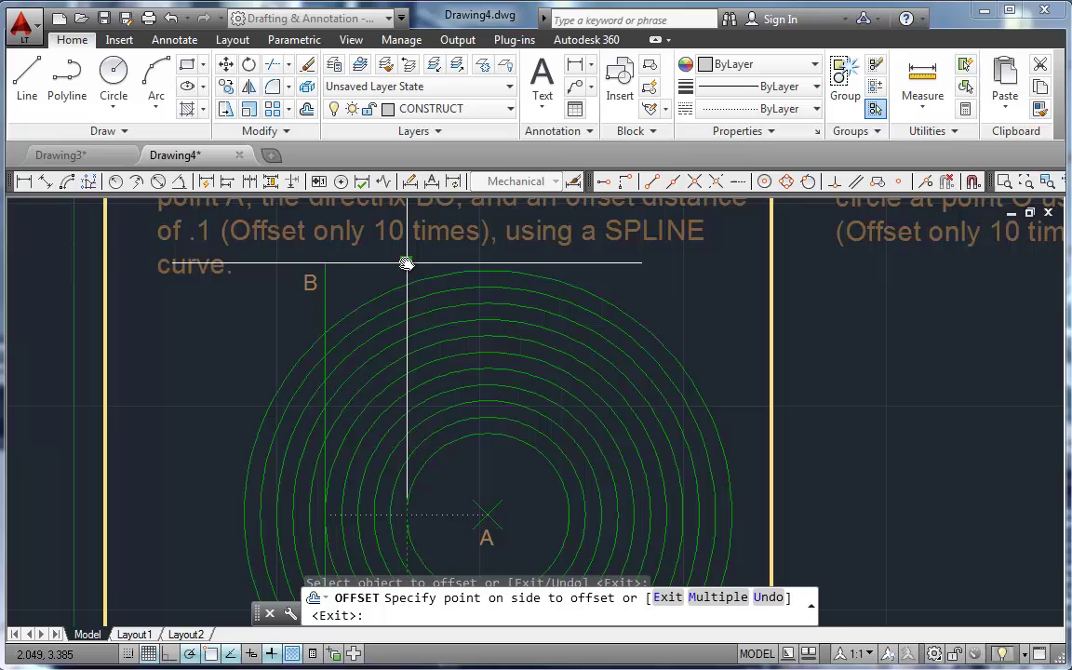
left_click(588, 266)
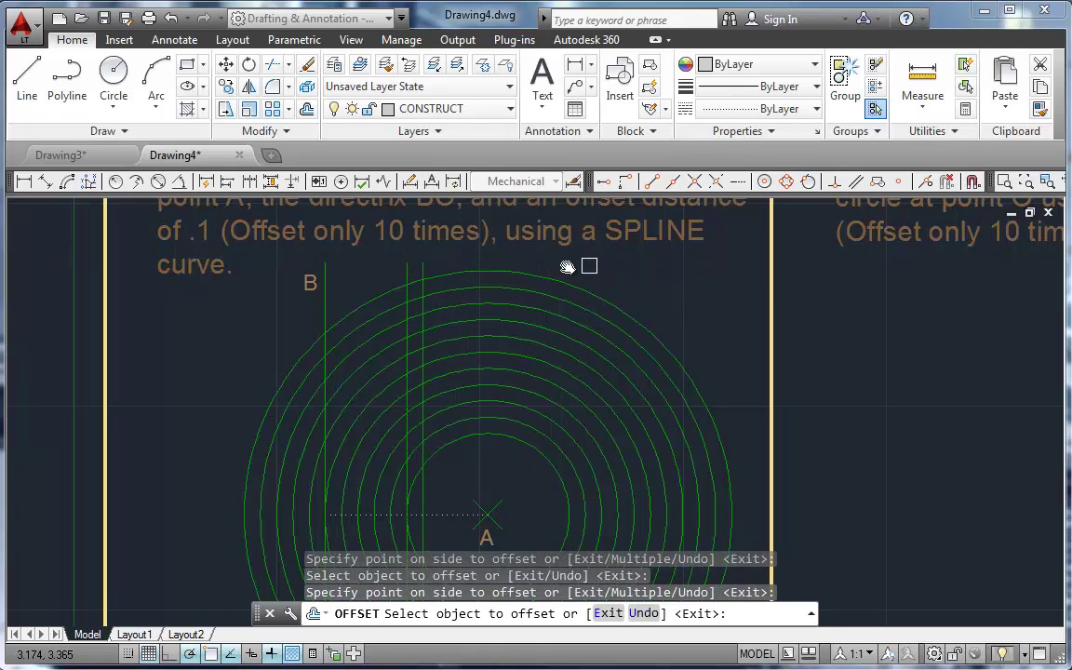
left_click(418, 260)
left_click(467, 257)
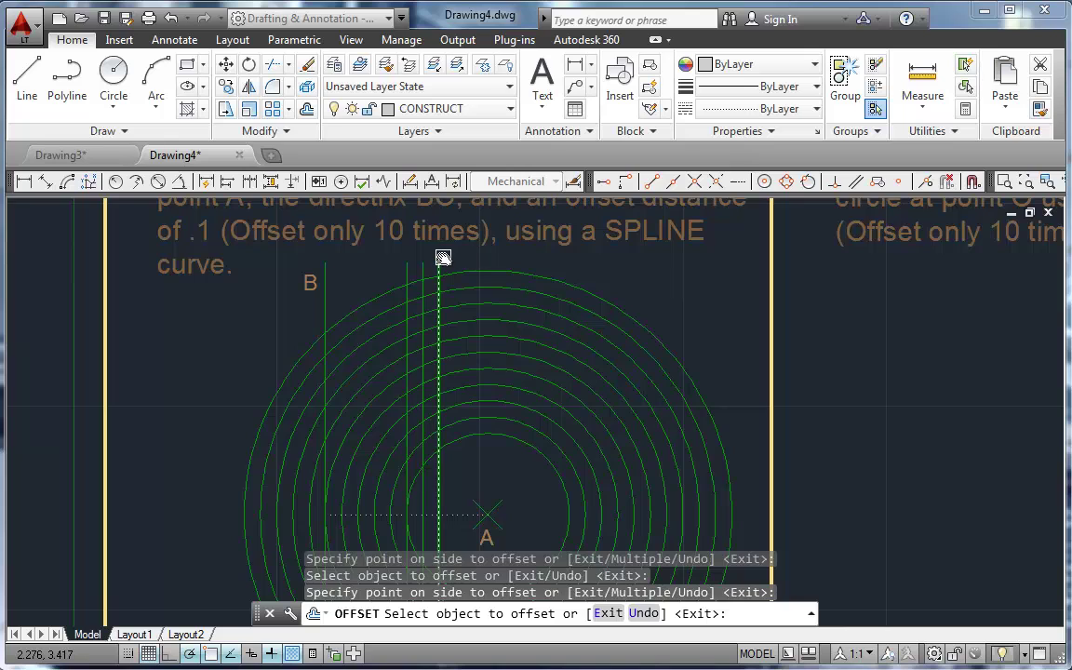
left_click(443, 258)
left_click(581, 256)
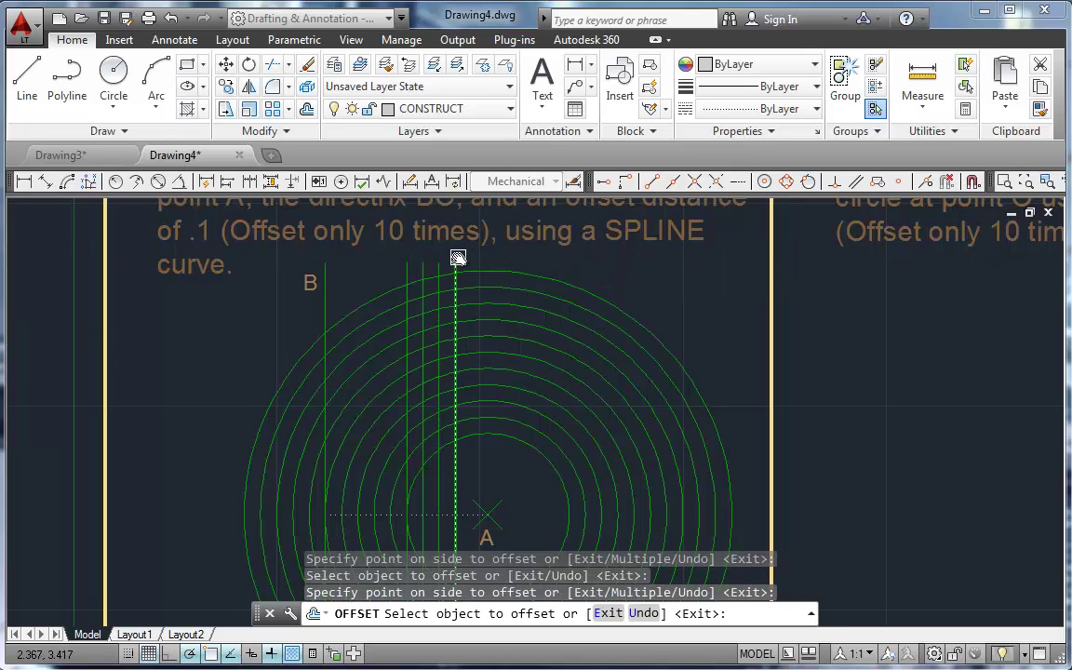
left_click(457, 258)
left_click(602, 256)
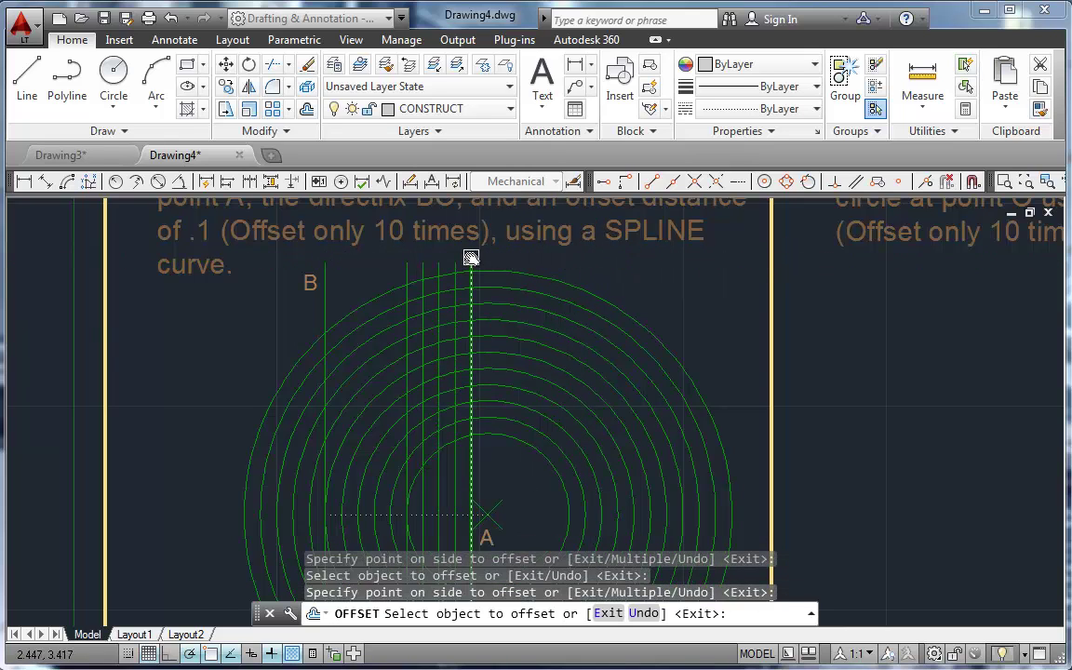
left_click(471, 258)
left_click(605, 257)
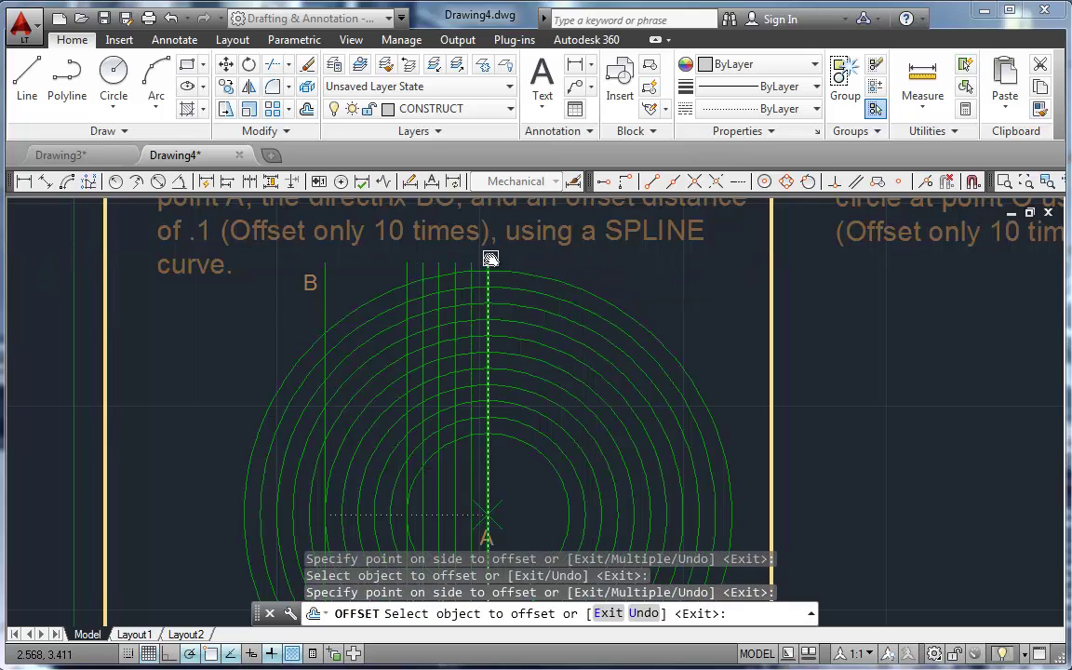
left_click(489, 257)
left_click(604, 257)
left_click(503, 257)
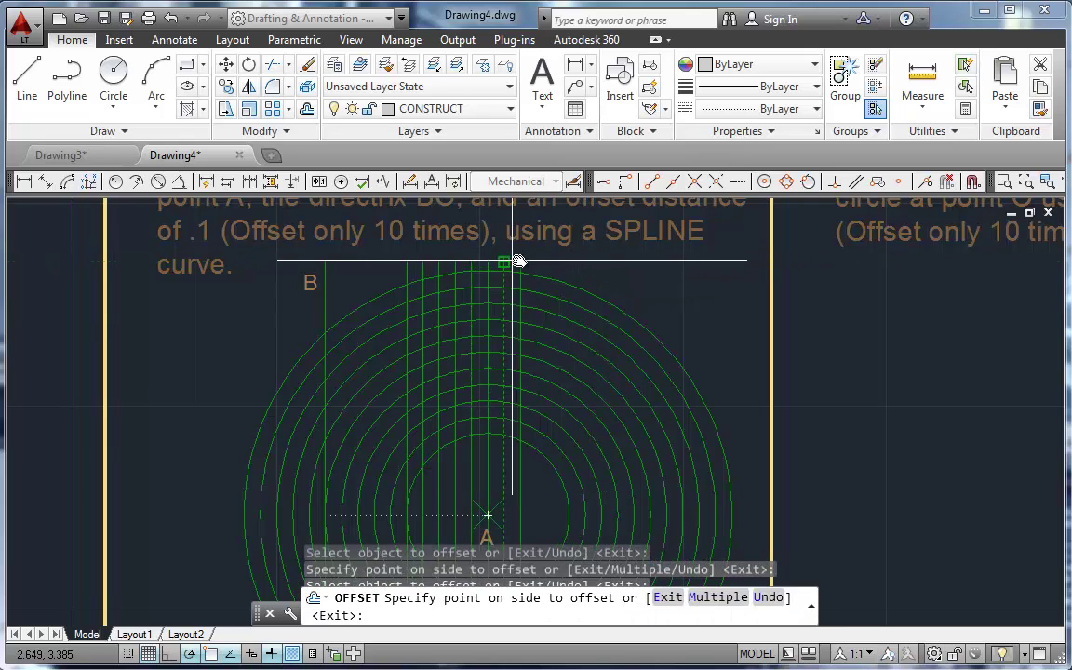
left_click(632, 257)
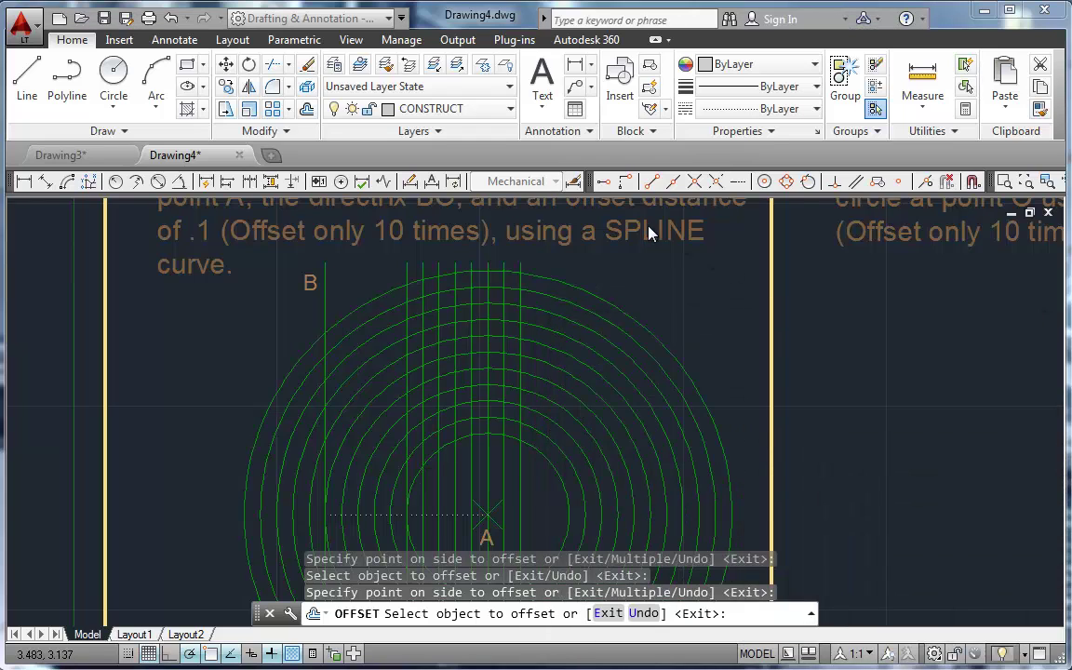
left_click(526, 263)
left_click(589, 265)
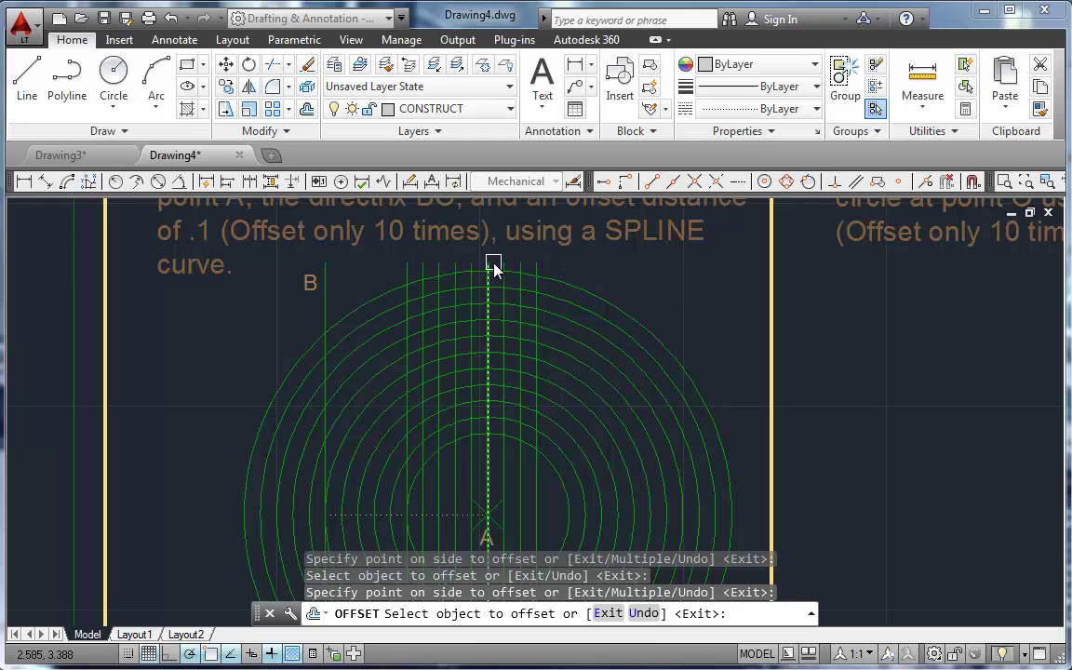
left_click(543, 268)
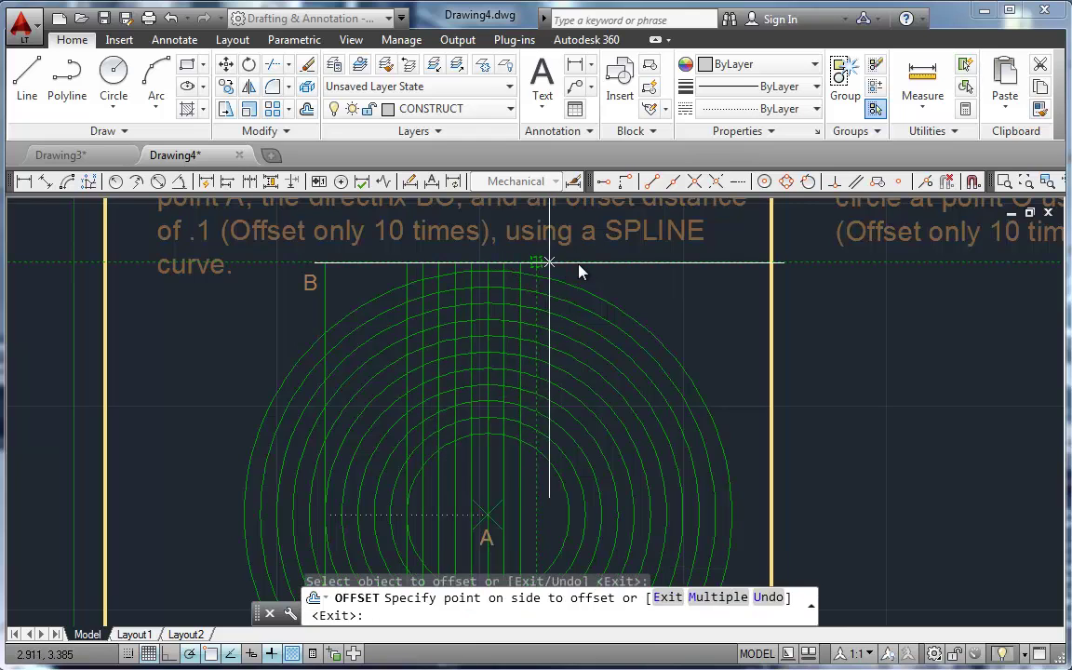
left_click(592, 268)
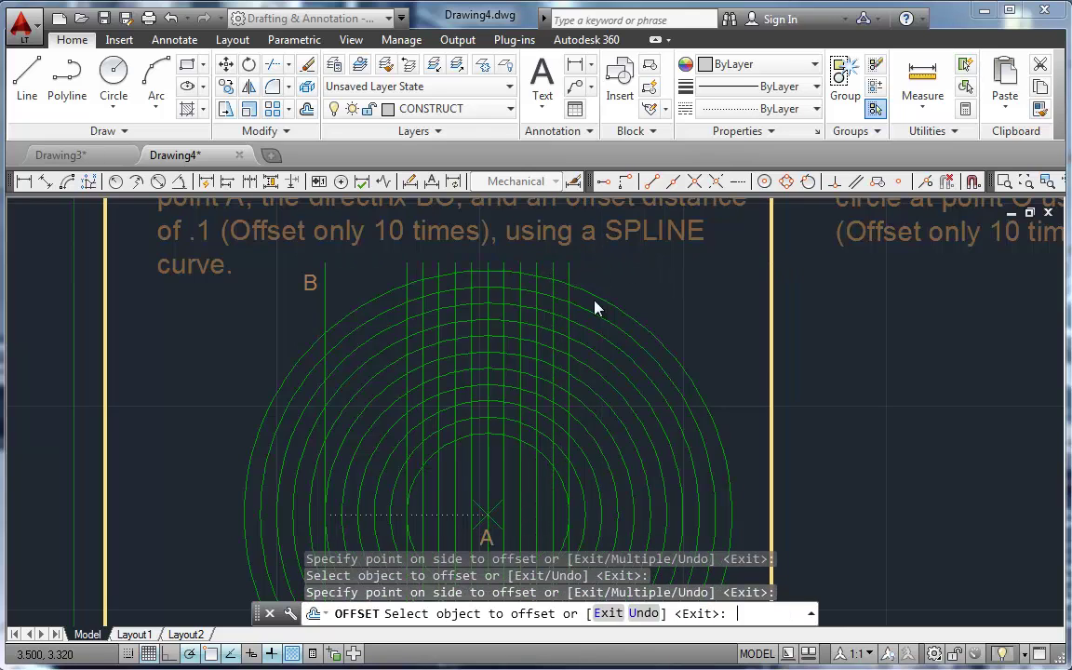
key("Return")
Start a fit spline where the outermost circle meets the farthest offset line above A, continuing through successive circle-line intersections to the vertical line through A.
scroll(464, 445, "down", 2)
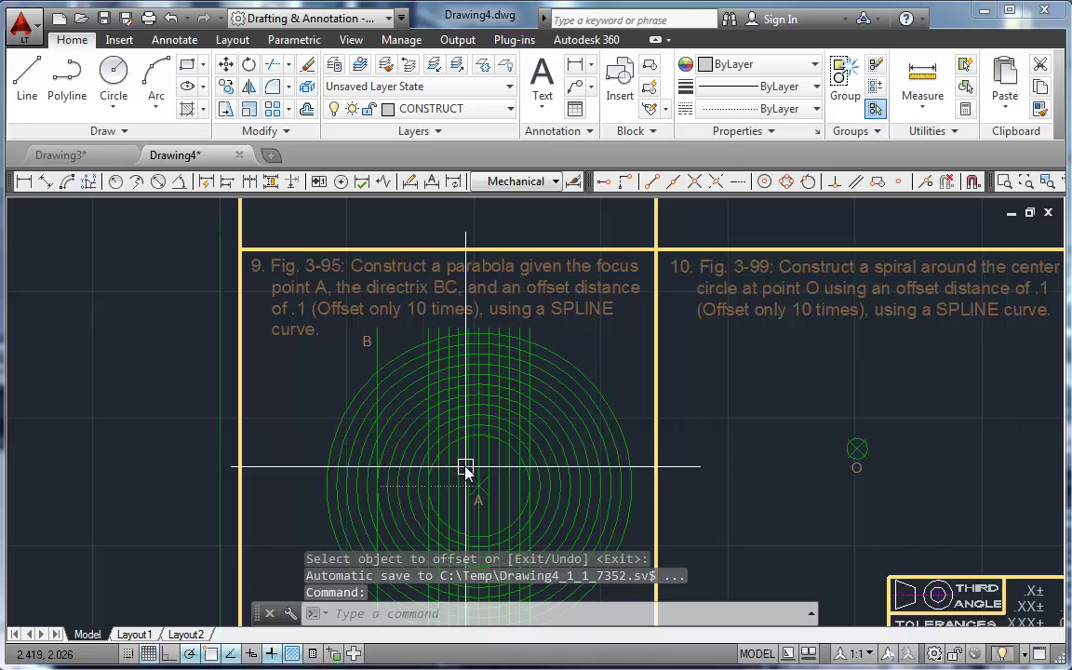
mouse_move(328, 435)
middle_mouse_down()
mouse_move(319, 388)
mouse_move(327, 364)
middle_mouse_up()
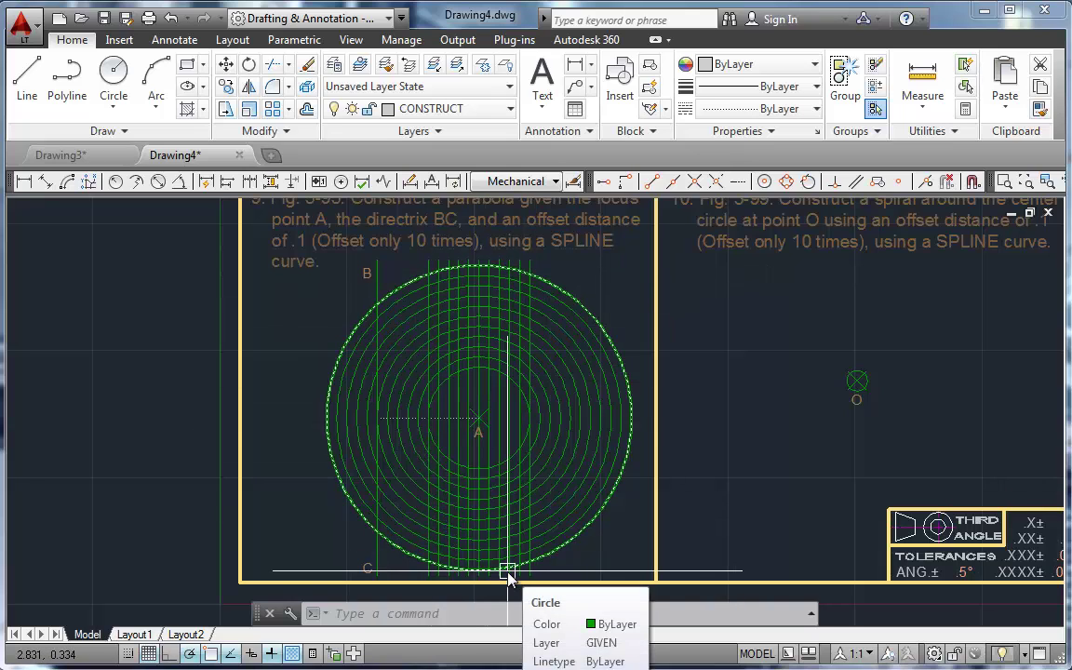
left_click(122, 133)
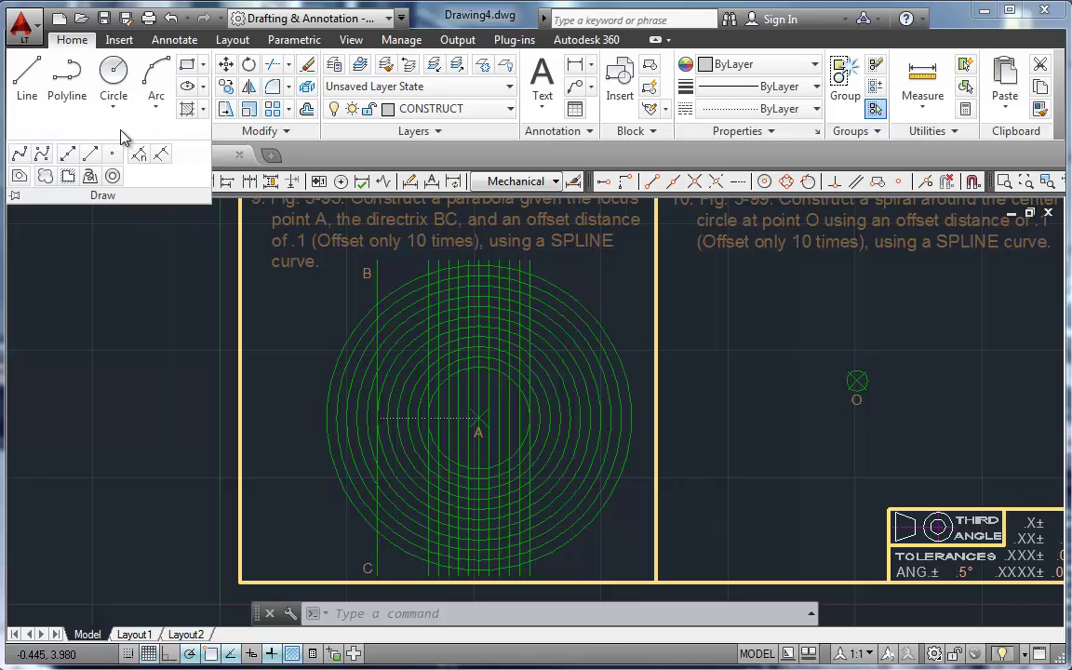
left_click(19, 155)
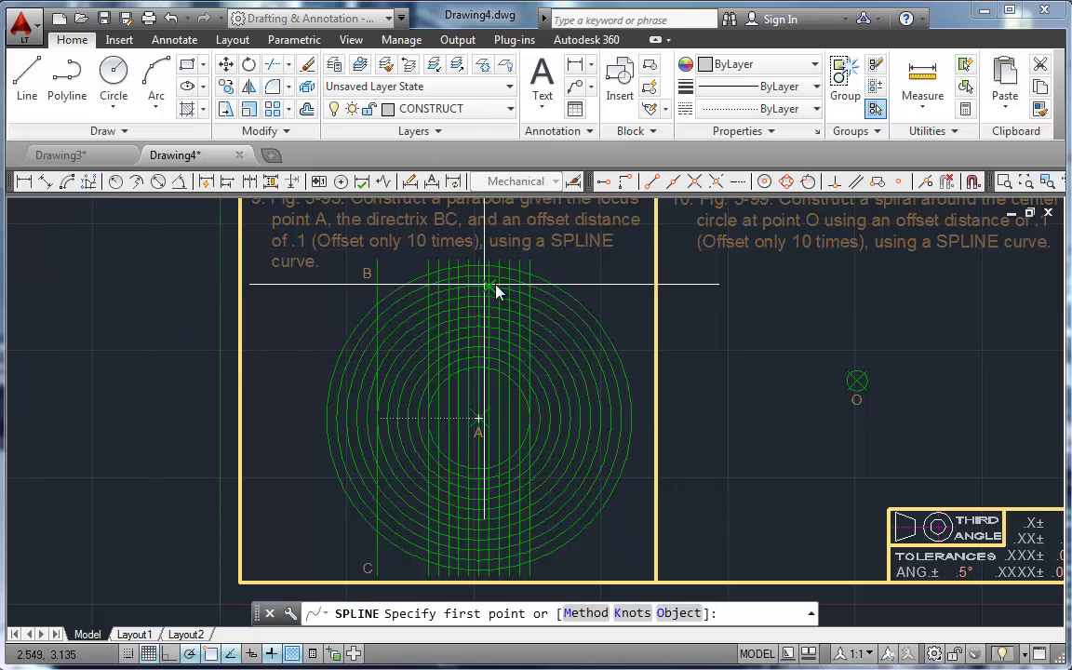
scroll(504, 281, "up", 2)
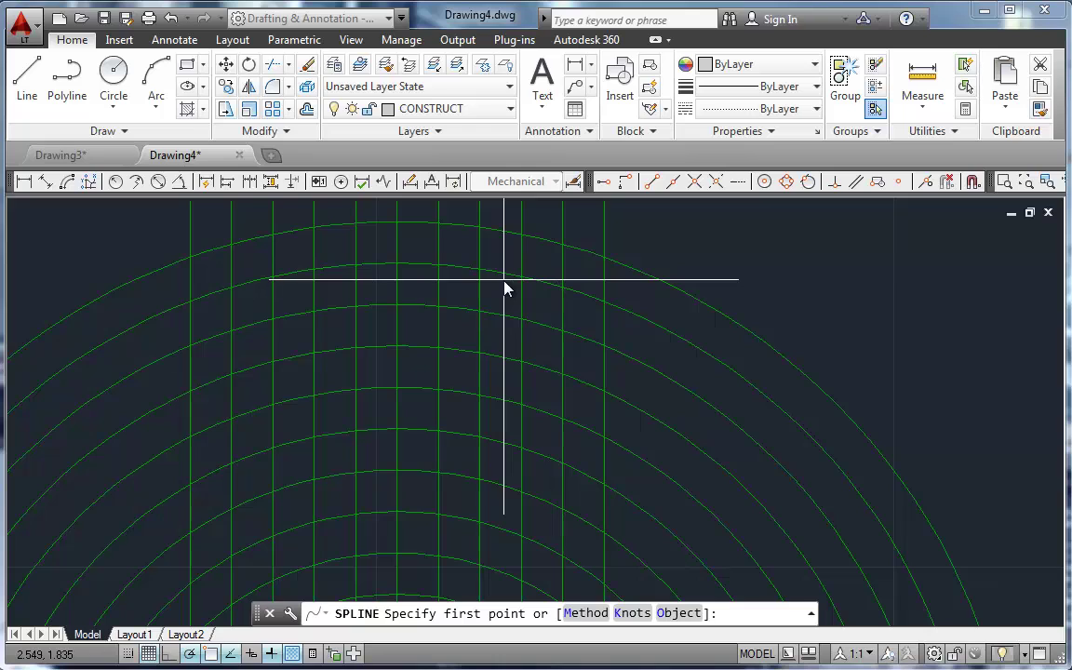
left_click(604, 257)
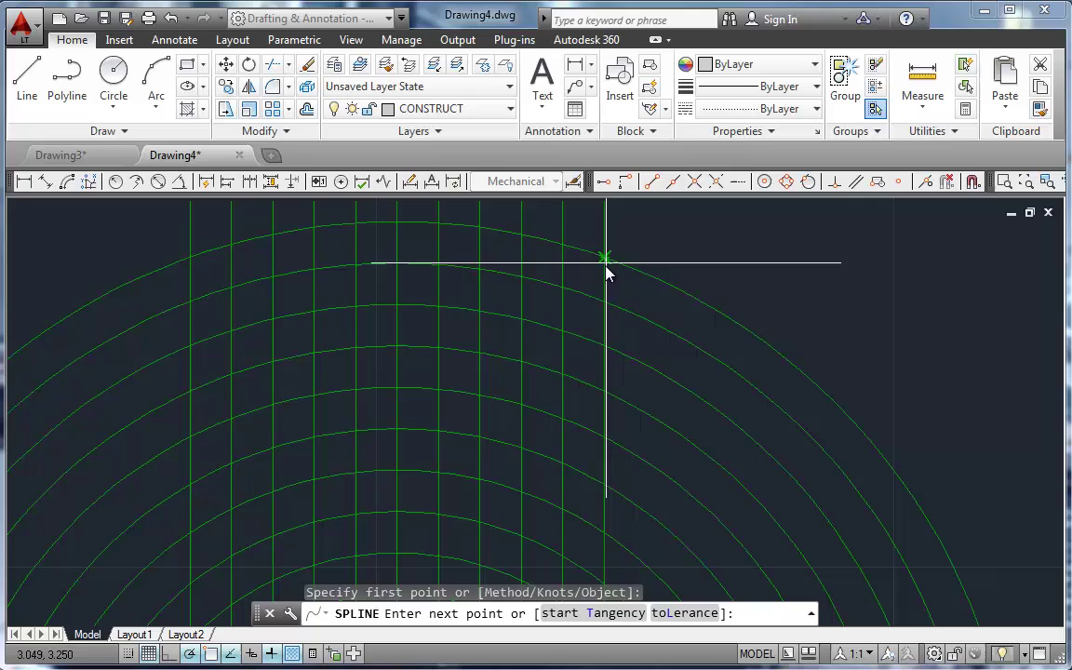
left_click(562, 287)
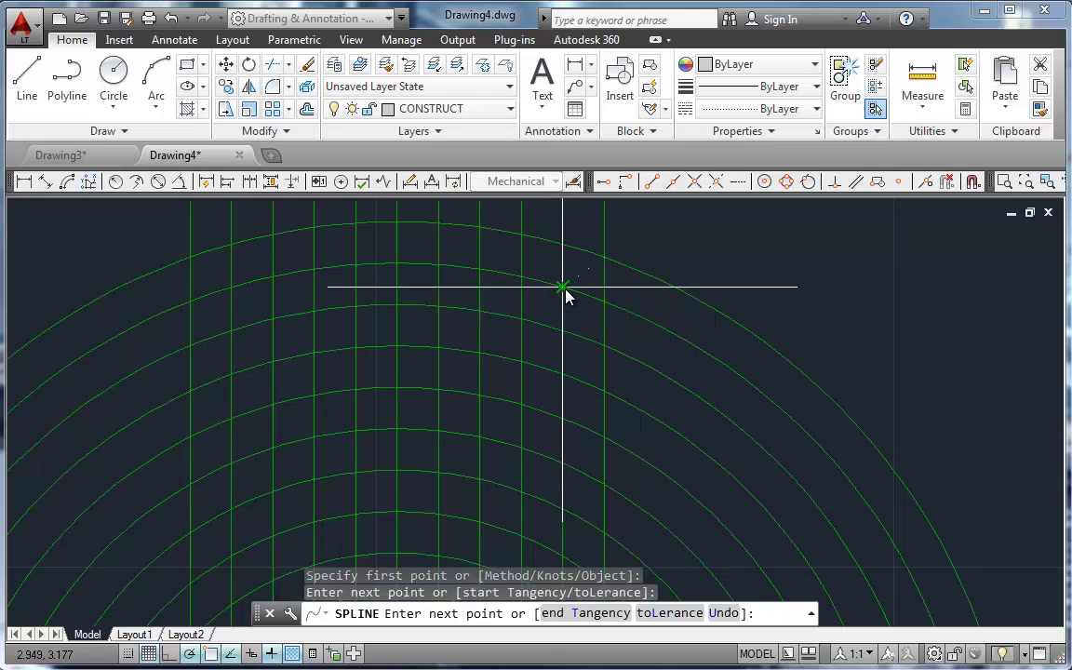
left_click(523, 318)
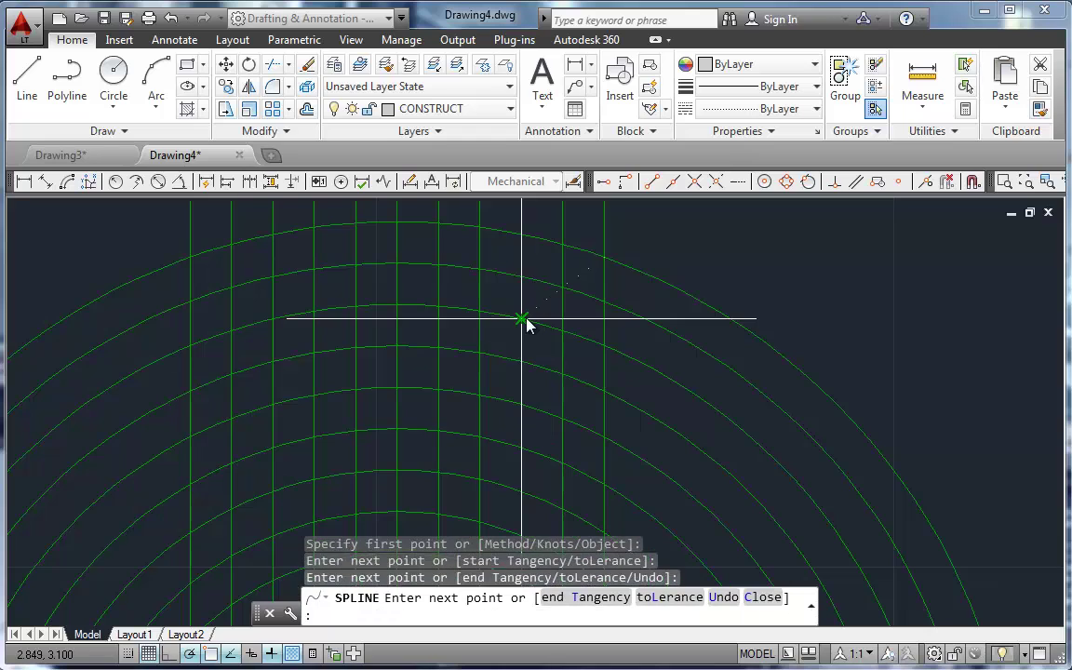
left_click(480, 354)
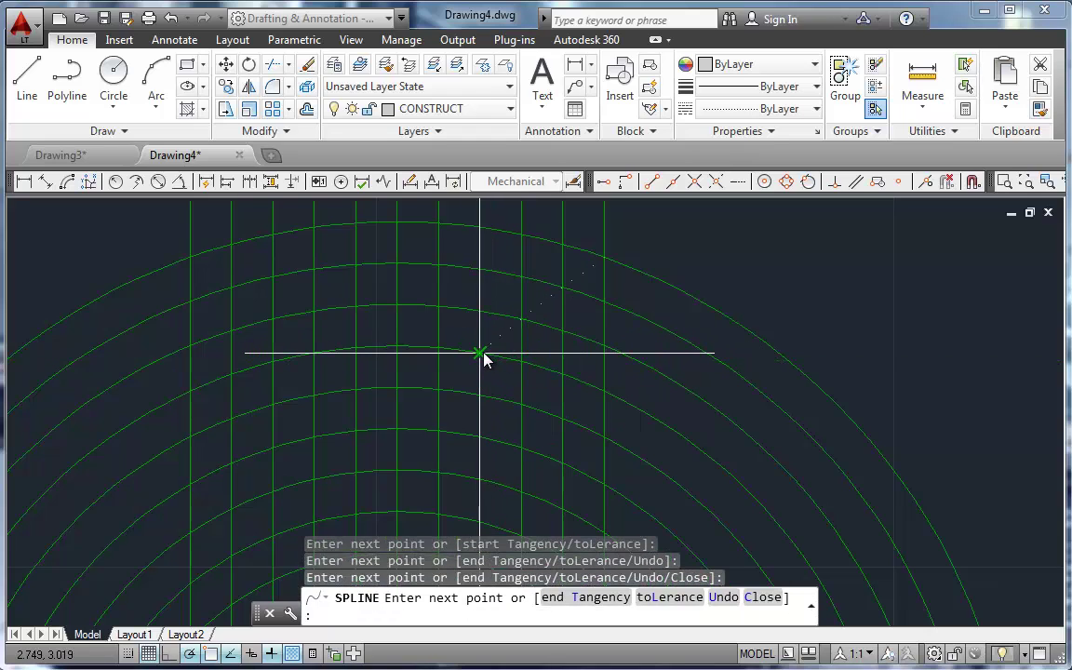
left_click(439, 389)
left_click(397, 429)
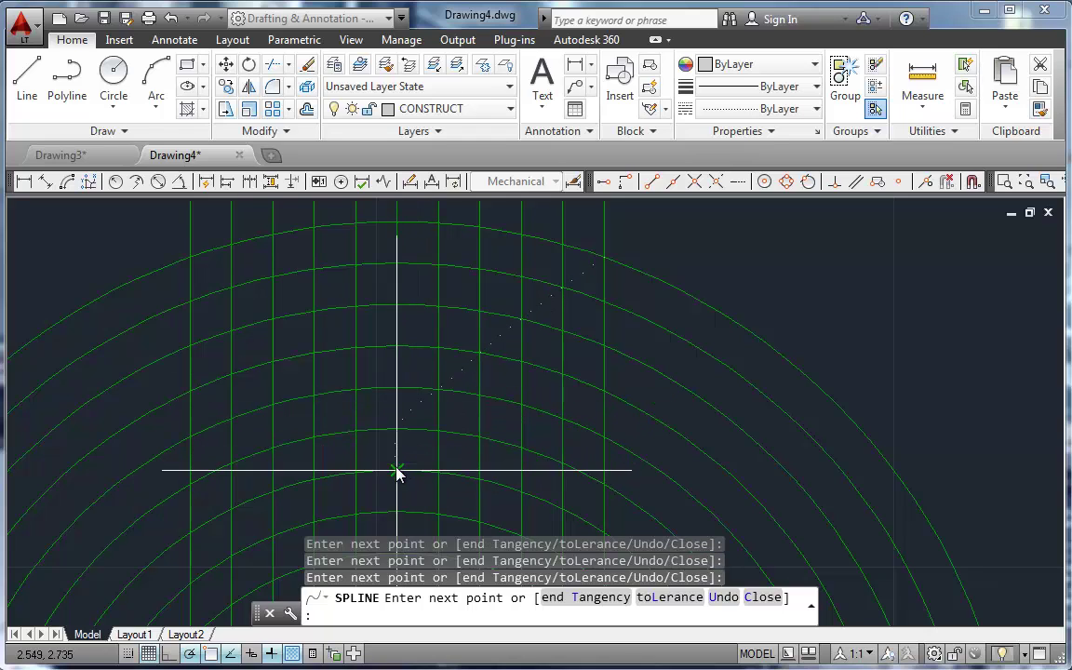
Continue the spline through the remaining intersections, around the vertex between BC and A, ending where the outermost circle meets the farthest line below A.
mouse_move(362, 474)
middle_mouse_down()
mouse_move(449, 404)
mouse_move(510, 309)
middle_mouse_up()
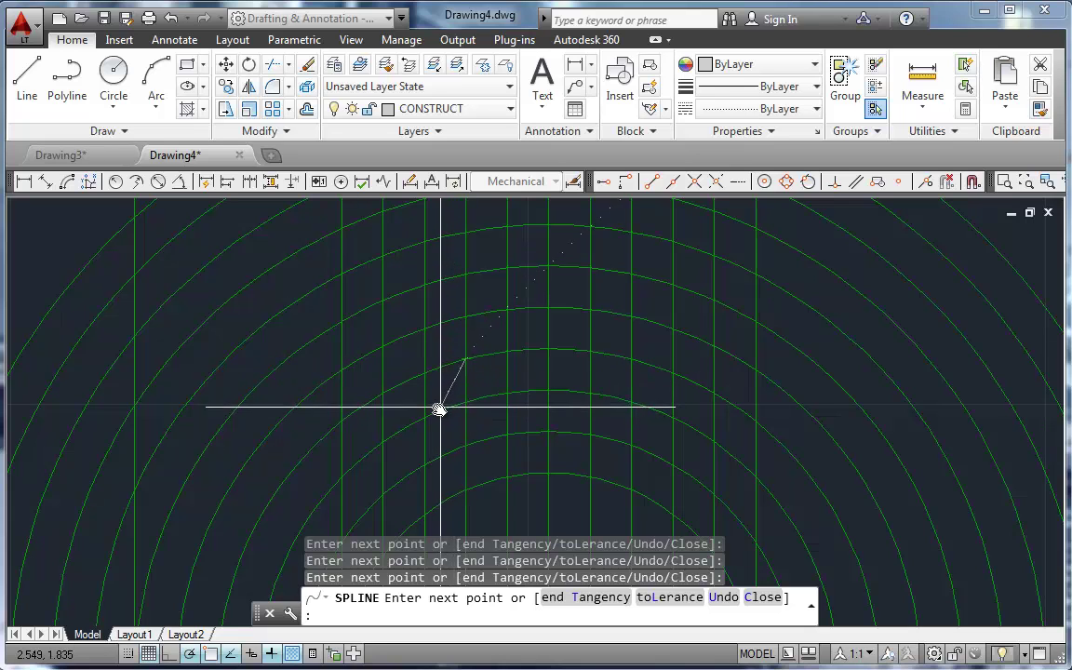
mouse_move(428, 415)
middle_mouse_down()
mouse_move(491, 323)
mouse_move(563, 253)
middle_mouse_up()
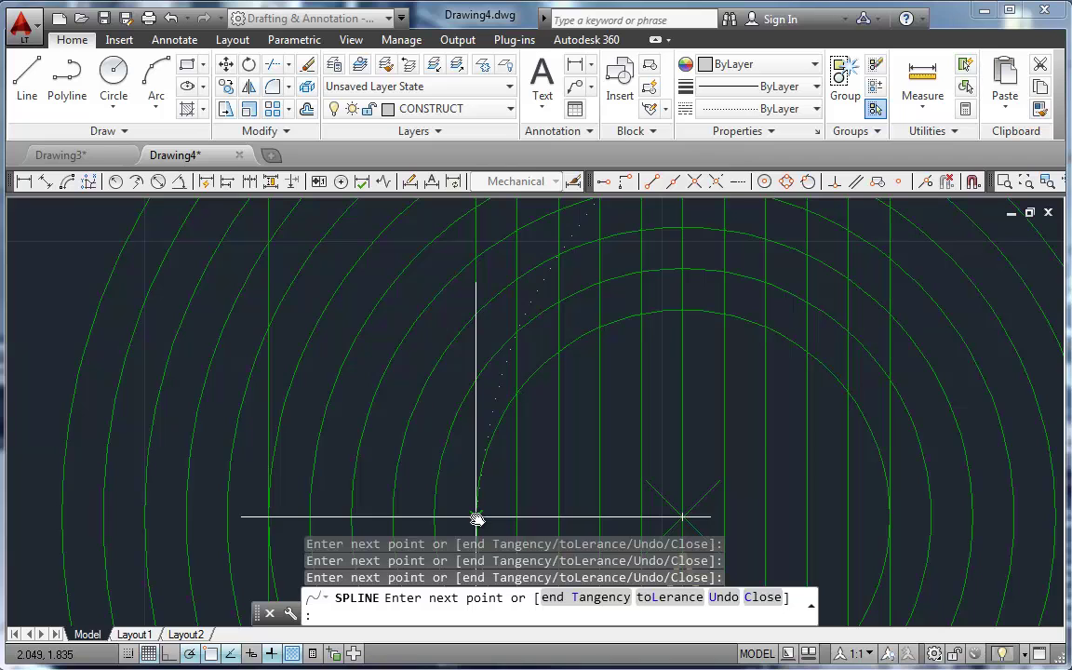
middle_click_drag(457, 519, 424, 284)
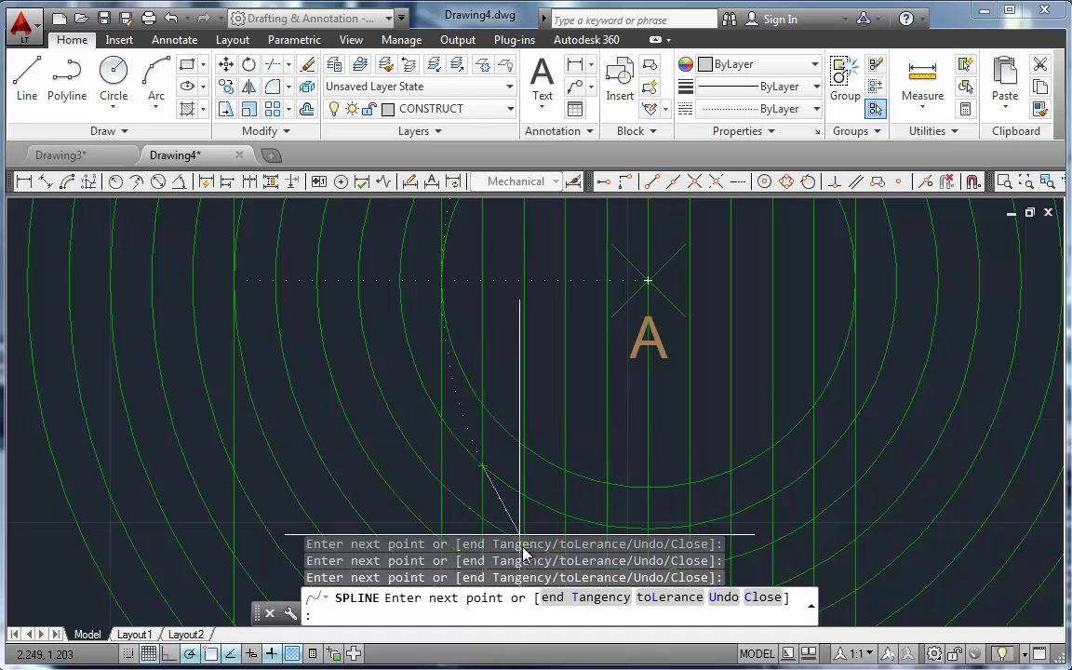
mouse_move(522, 531)
middle_mouse_down()
mouse_move(526, 432)
mouse_move(509, 329)
middle_mouse_up()
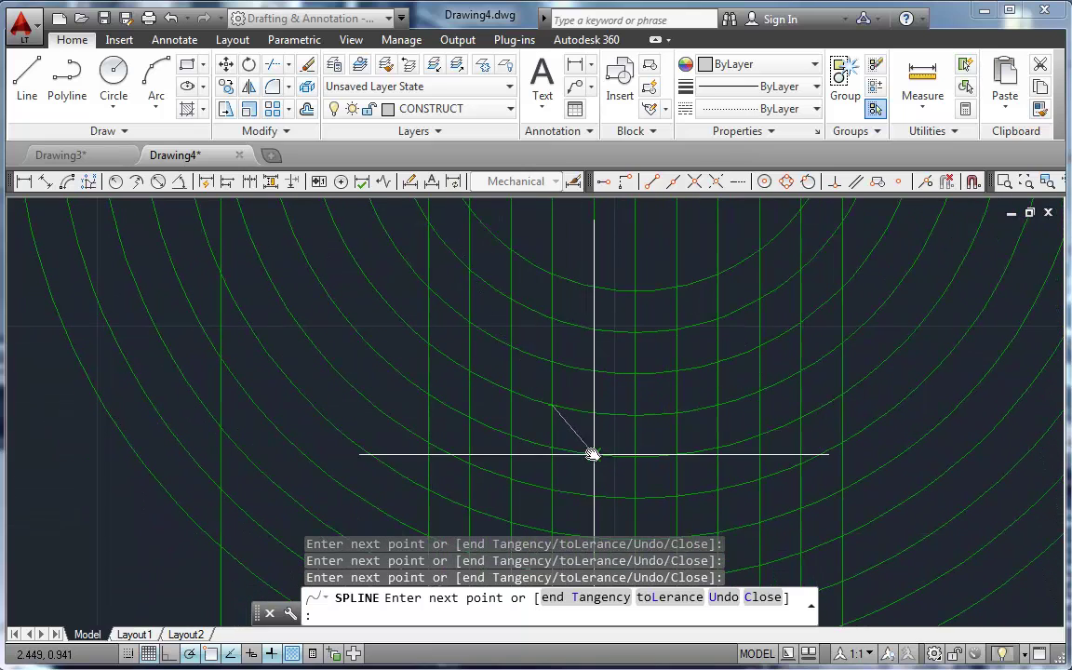
middle_click_drag(639, 471, 620, 335)
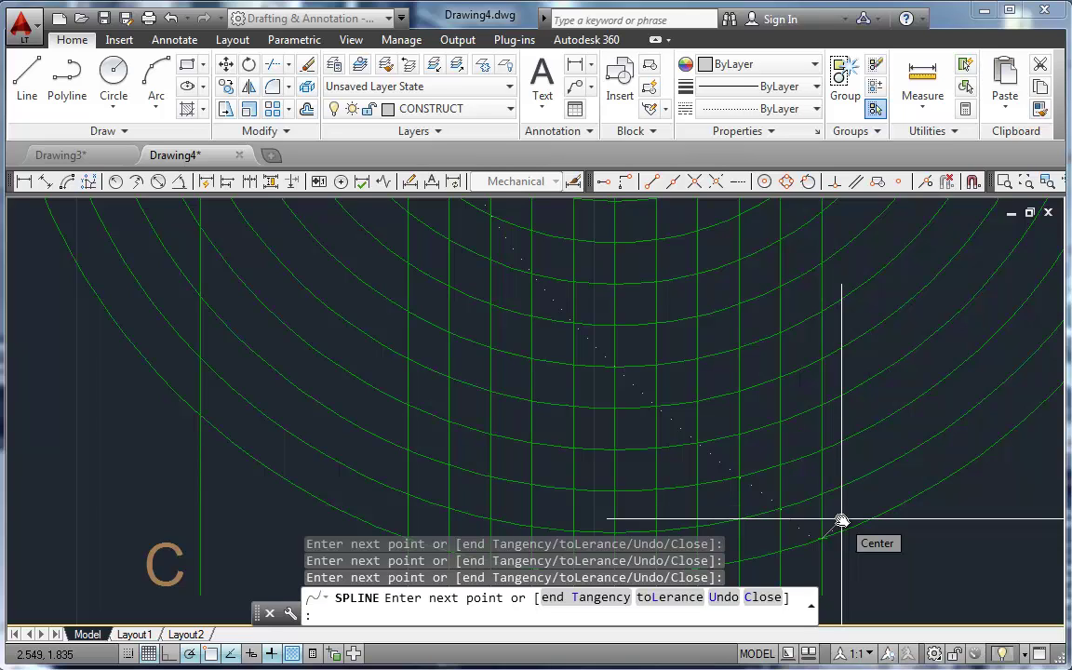
key("Return")
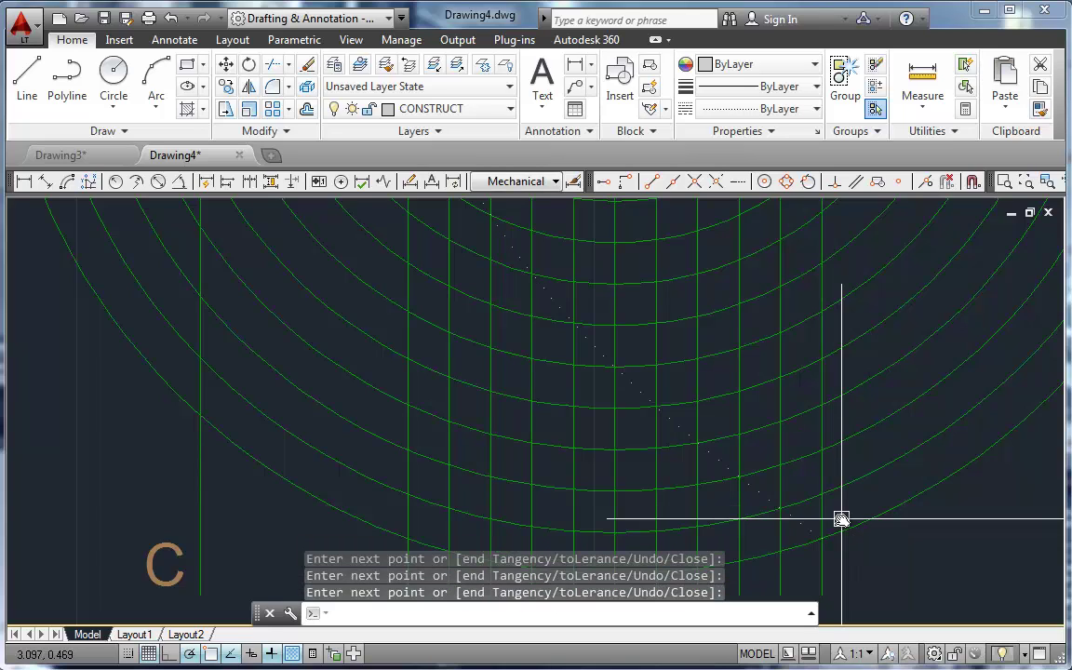
Move the parabola spline to the OBJECT layer and clear the selection.
scroll(536, 347, "down", 2)
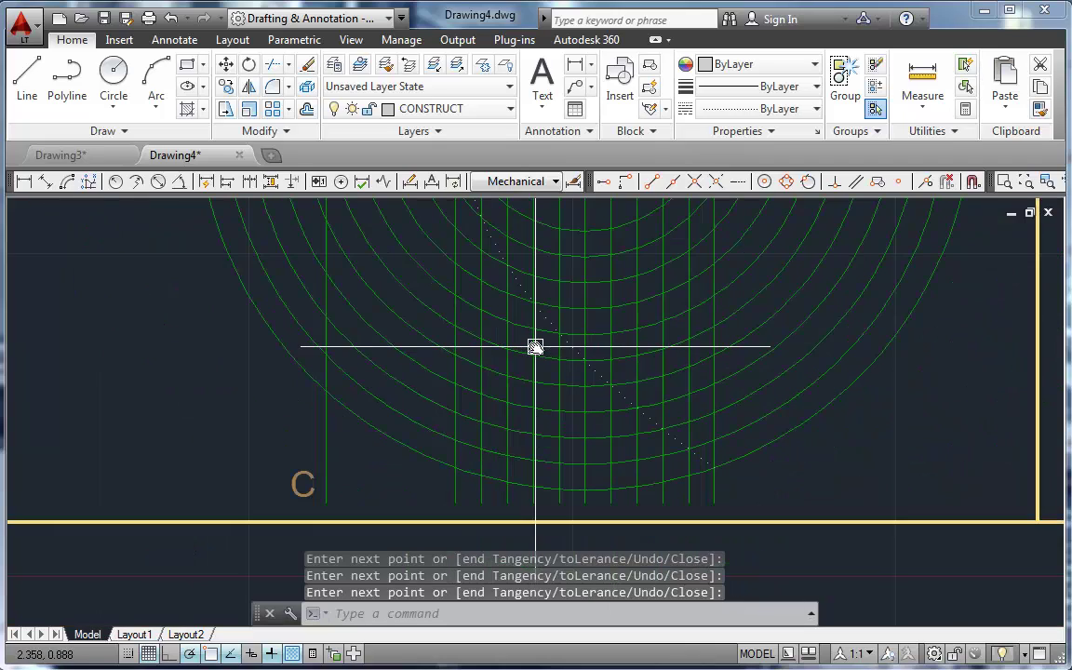
mouse_move(440, 287)
middle_mouse_down()
mouse_move(499, 391)
mouse_move(505, 466)
mouse_move(454, 351)
middle_mouse_up()
left_click(607, 458)
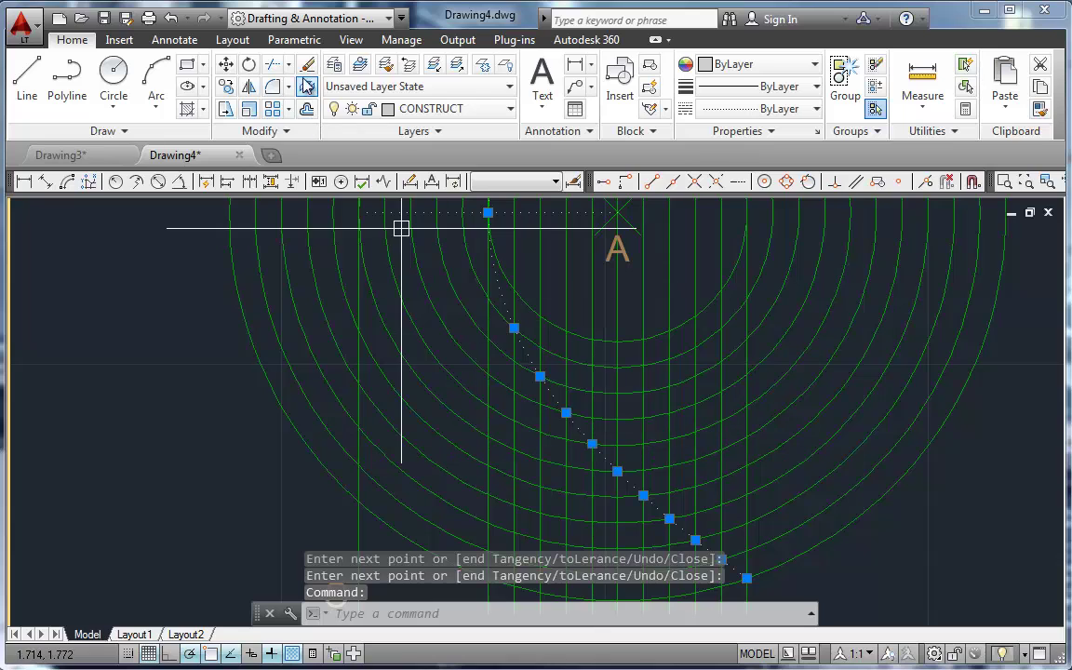
left_click(406, 109)
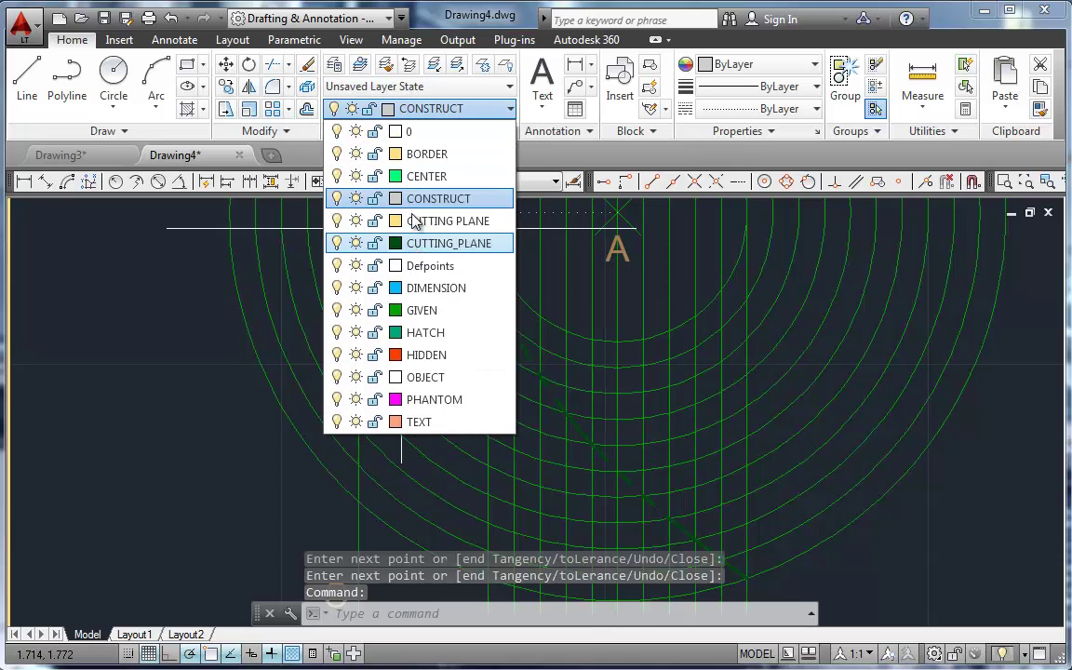
left_click(427, 378)
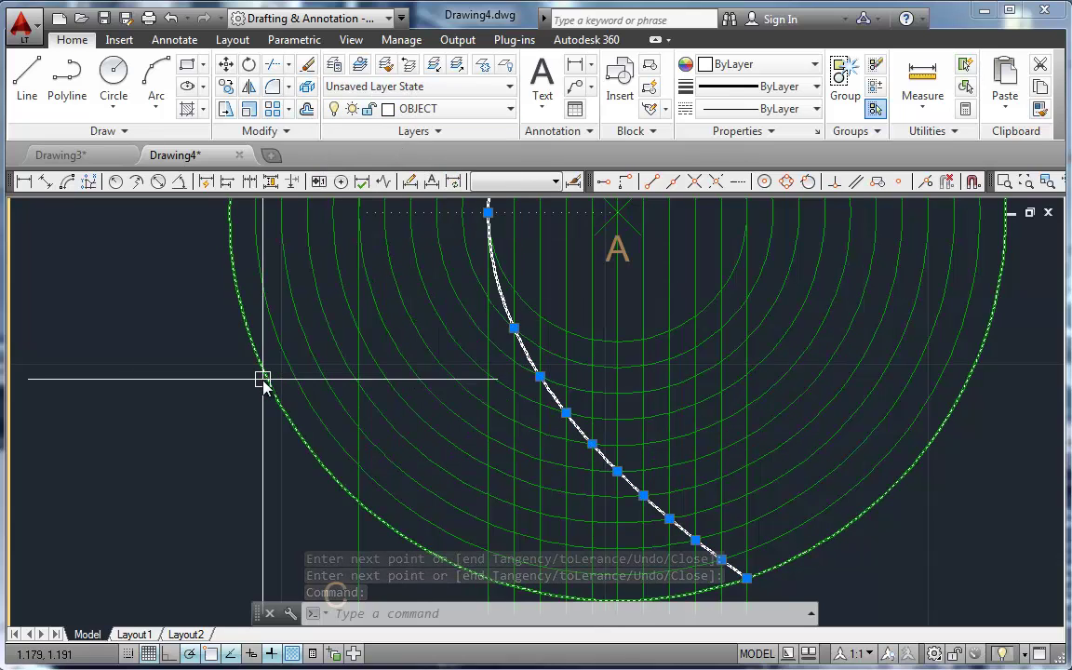
scroll(263, 385, "up", 3)
scroll(264, 385, "down", 5)
key("Escape")
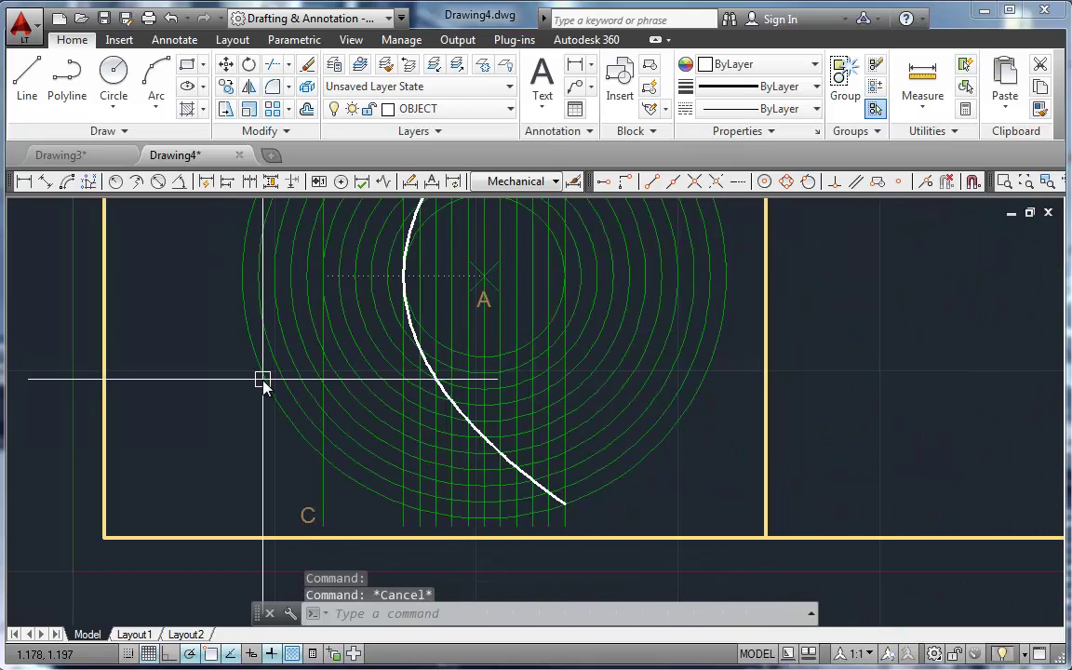
Offset the center circle at point O in problem 10 outward ten times in succession at a distance of .1.
middle_click_drag(251, 290, 294, 419)
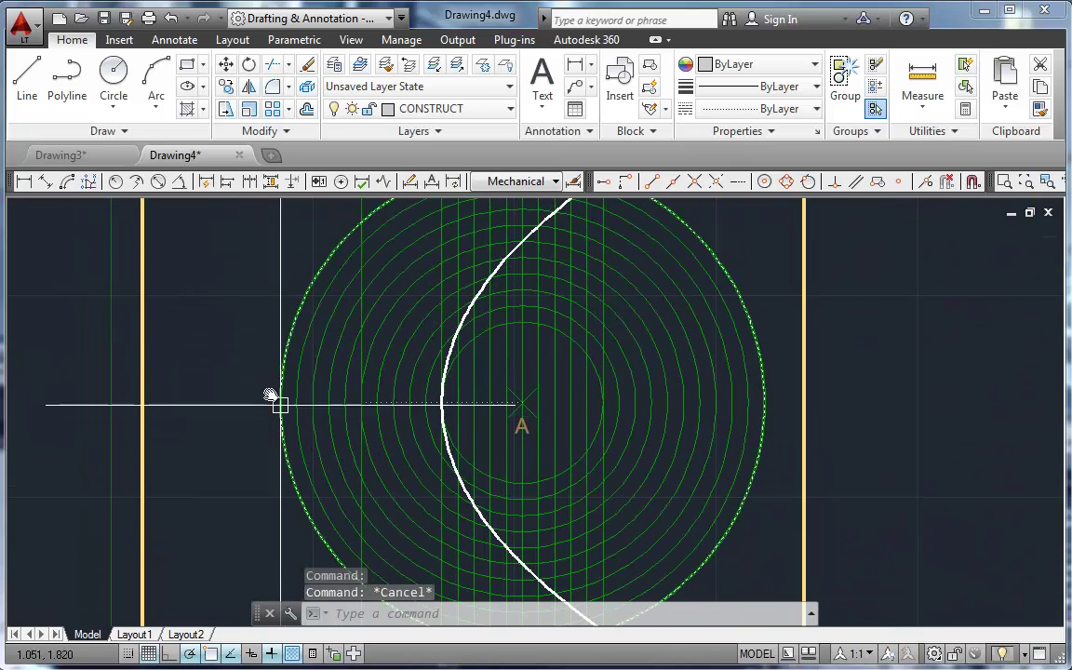
scroll(235, 356, "down", 2)
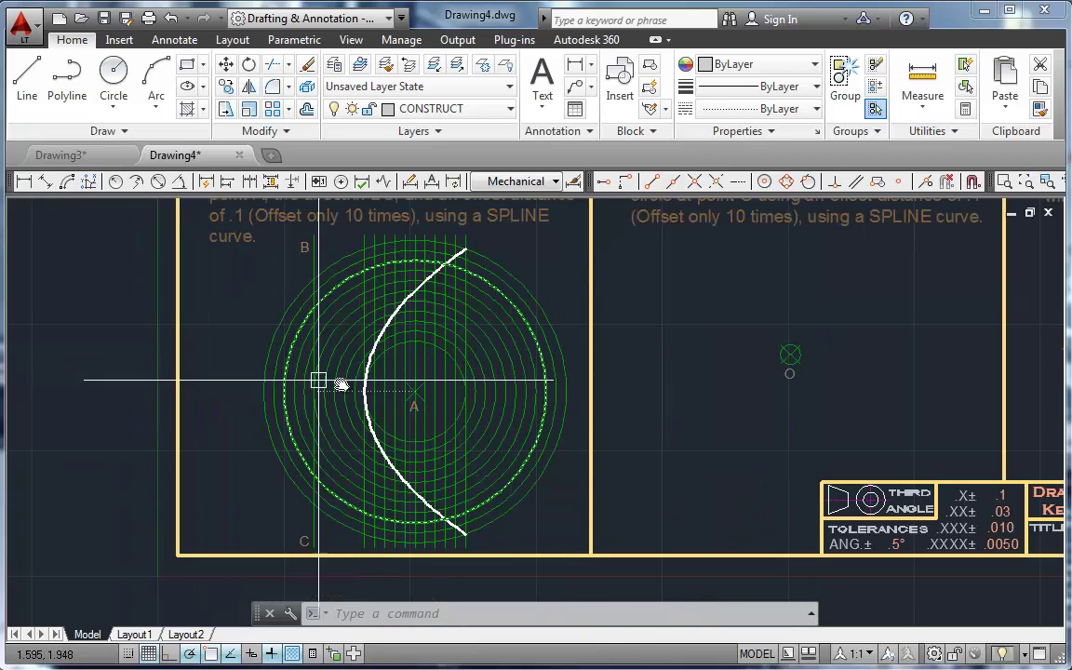
mouse_move(727, 381)
middle_mouse_down()
mouse_move(679, 419)
mouse_move(622, 437)
middle_mouse_up()
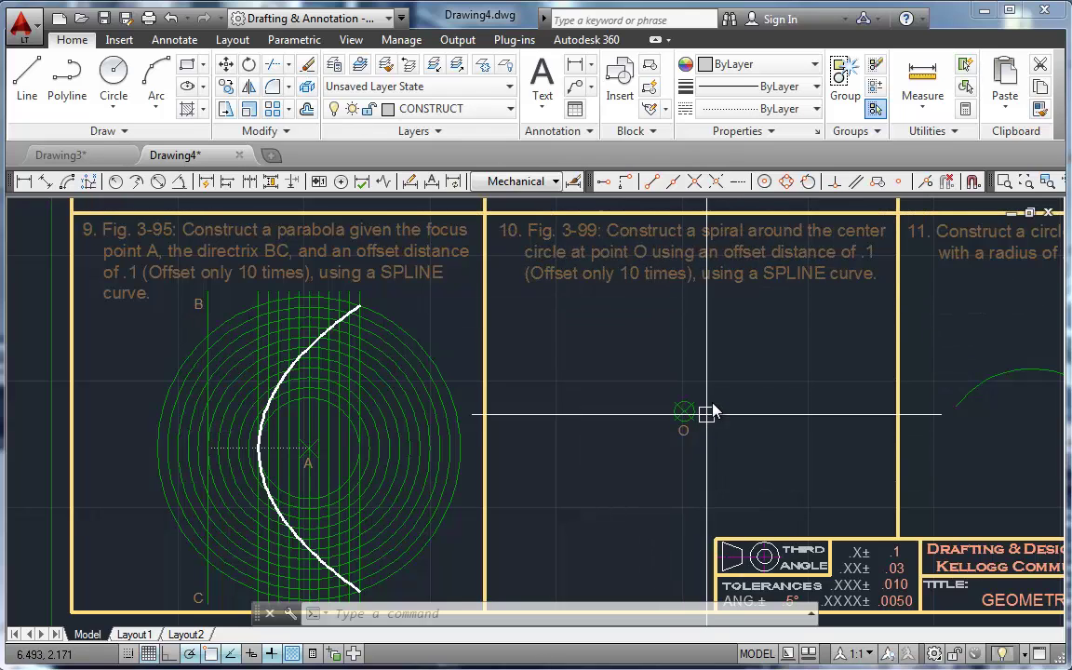
scroll(716, 406, "up", 3)
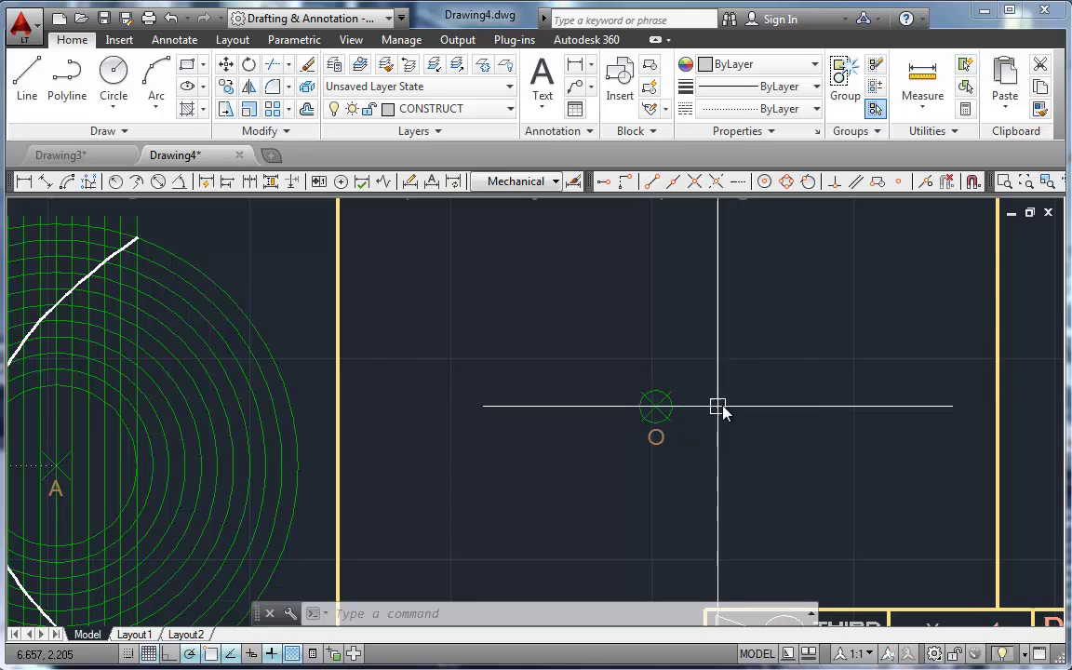
type("o")
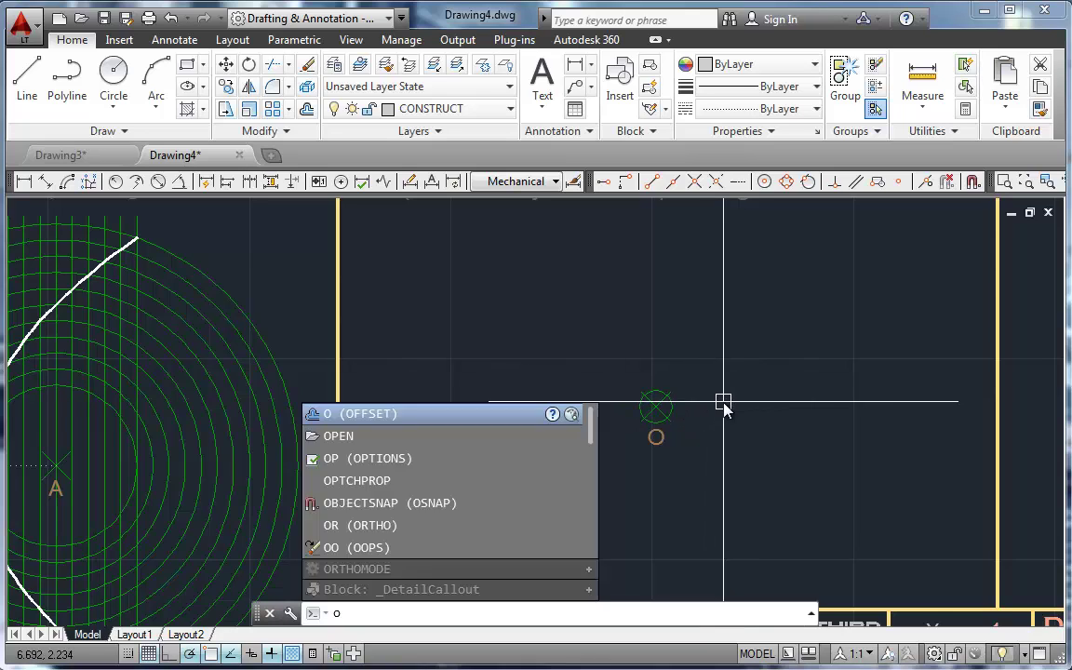
key("Return")
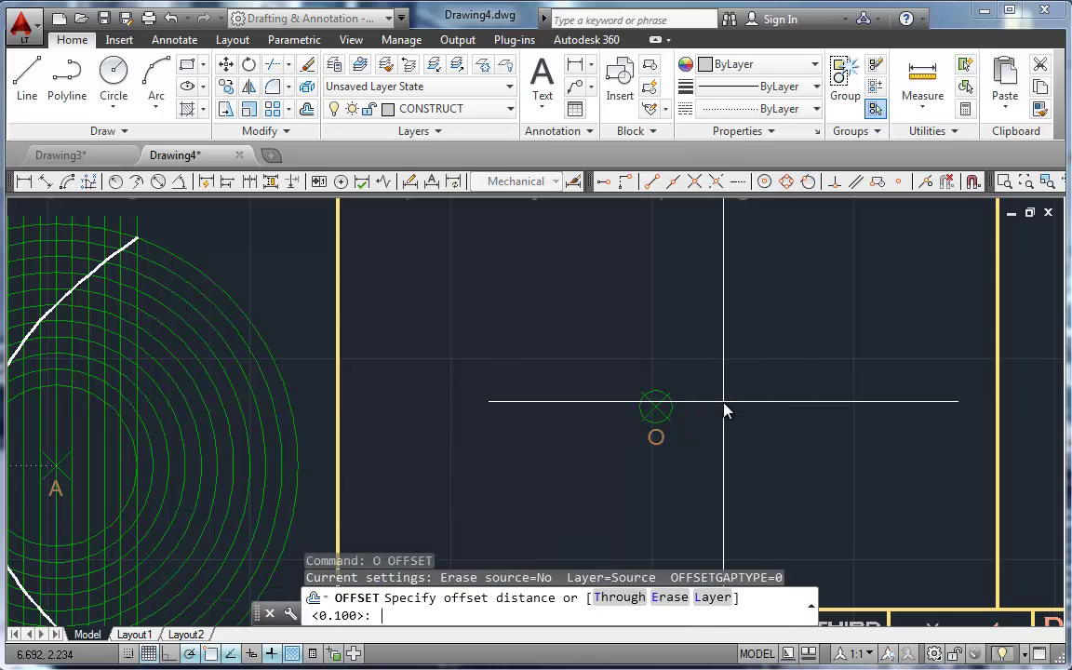
key("Return")
left_click(676, 410)
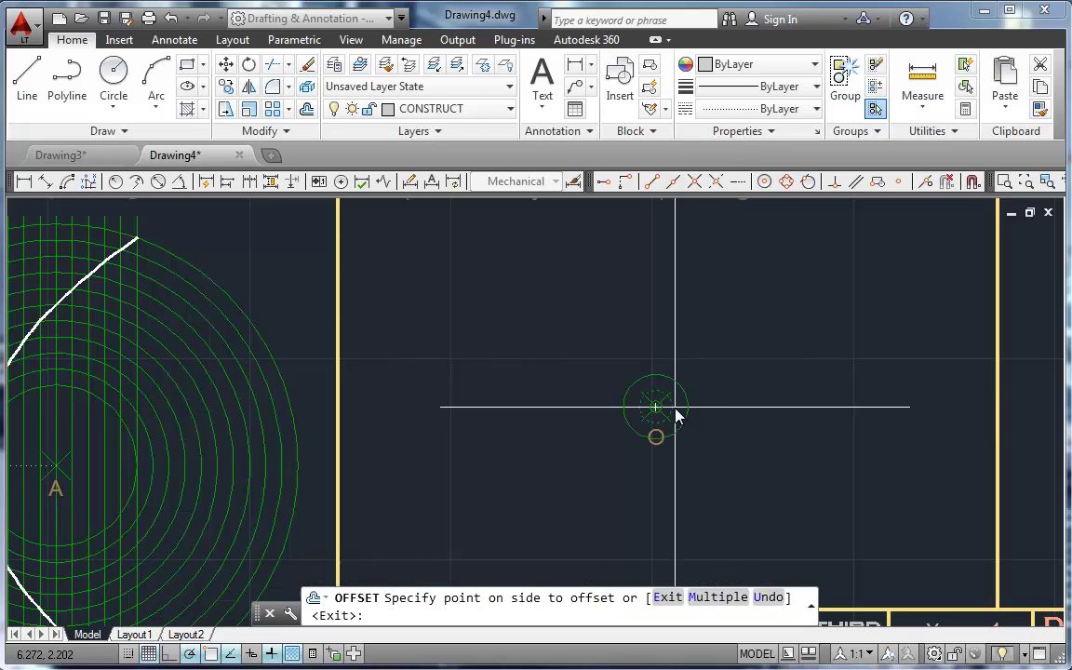
left_click(706, 407)
left_click(684, 406)
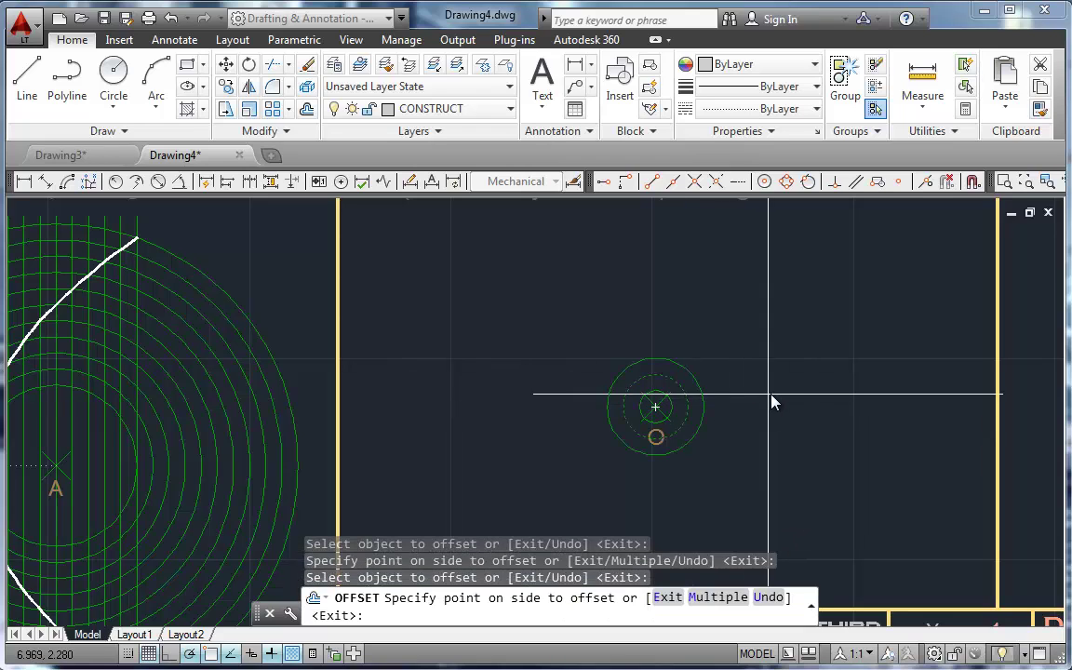
left_click(740, 401)
left_click(705, 410)
left_click(786, 398)
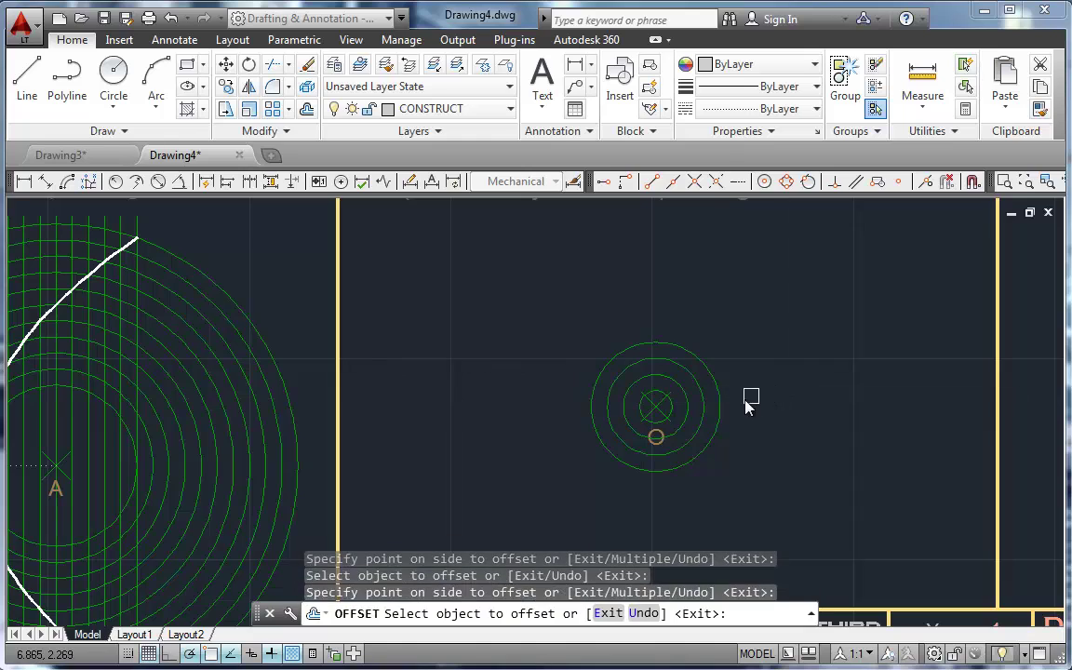
left_click(721, 412)
left_click(796, 397)
left_click(739, 406)
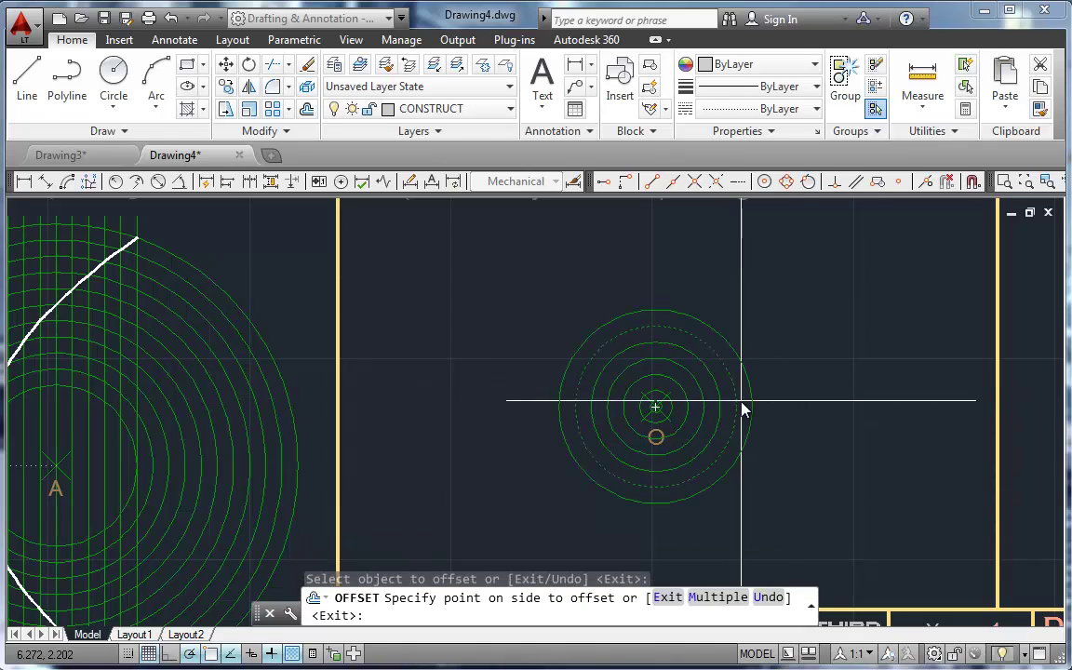
left_click(798, 381)
left_click(758, 390)
left_click(808, 368)
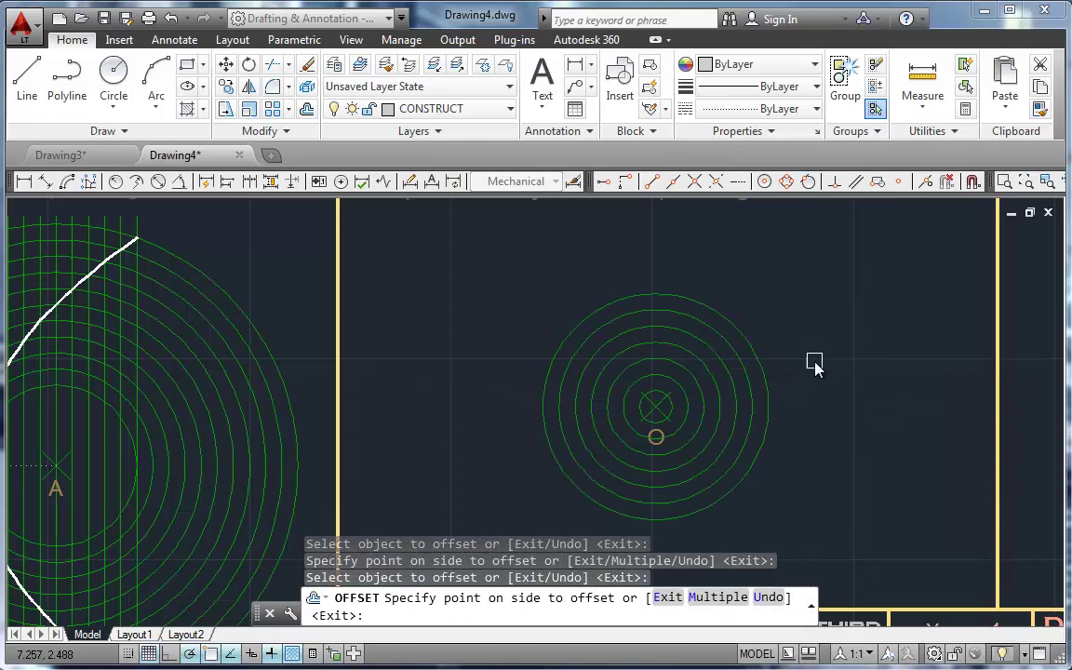
left_click(766, 379)
left_click(765, 380)
left_click(823, 346)
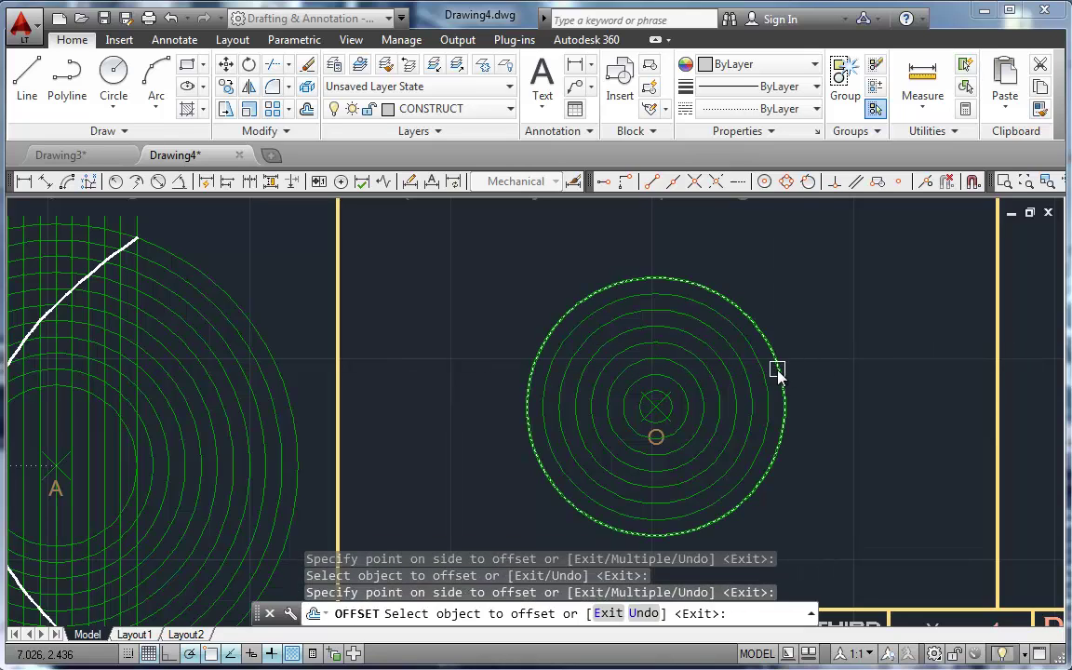
left_click(775, 370)
left_click(830, 355)
left_click(809, 359)
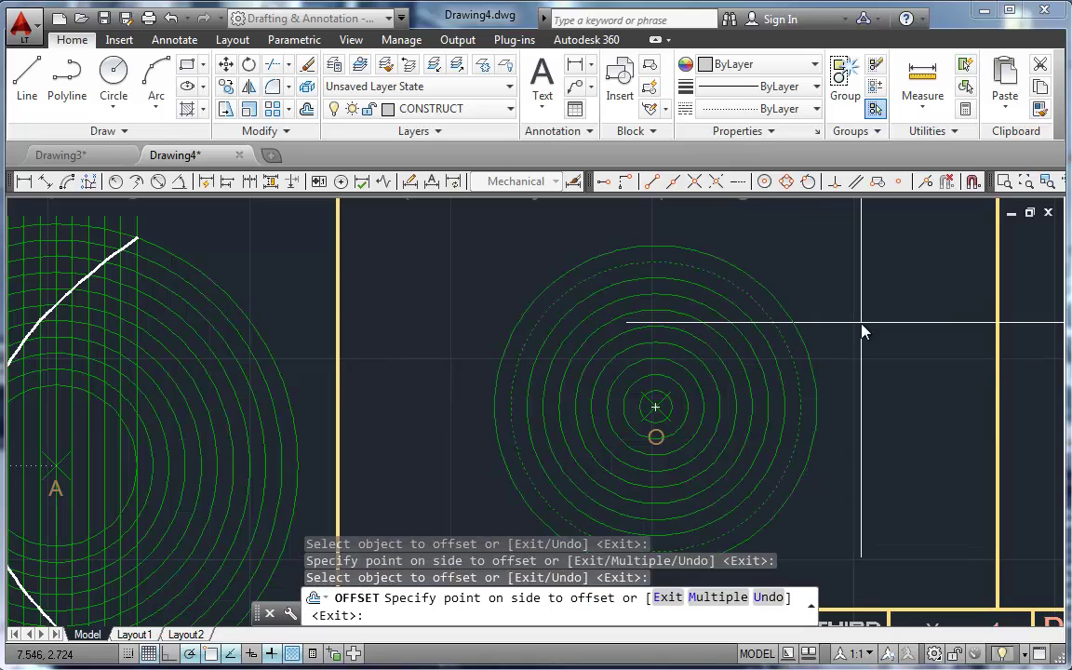
left_click(837, 336)
left_click(811, 356)
left_click(930, 438)
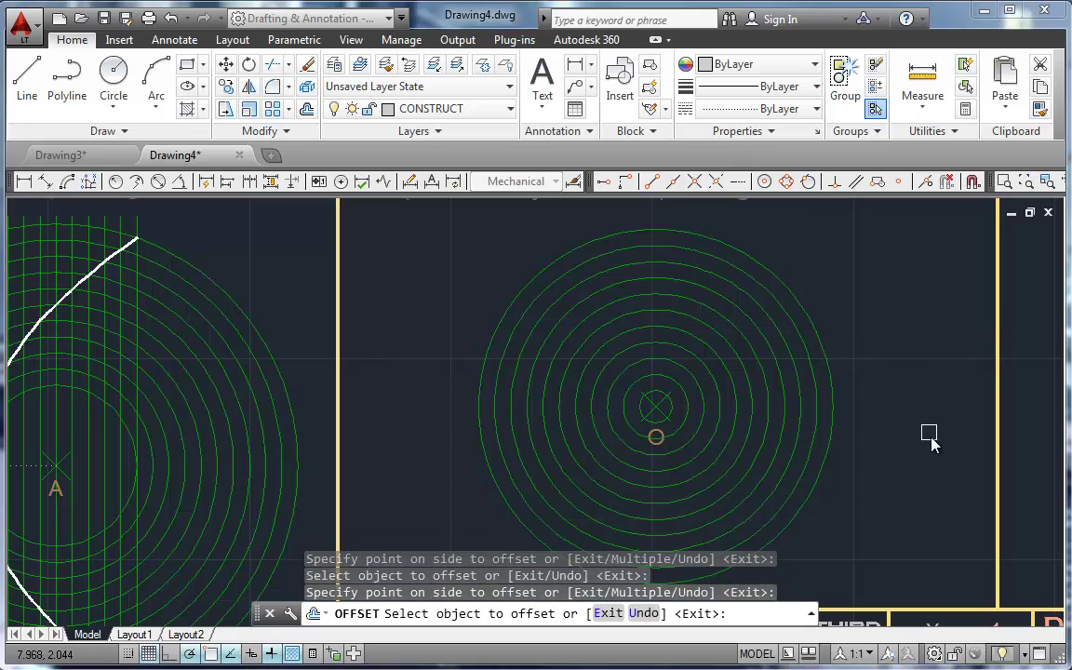
Make GIVEN the current layer and draw a horizontal line from point O to just beyond the outermost circle on its right.
key("Return")
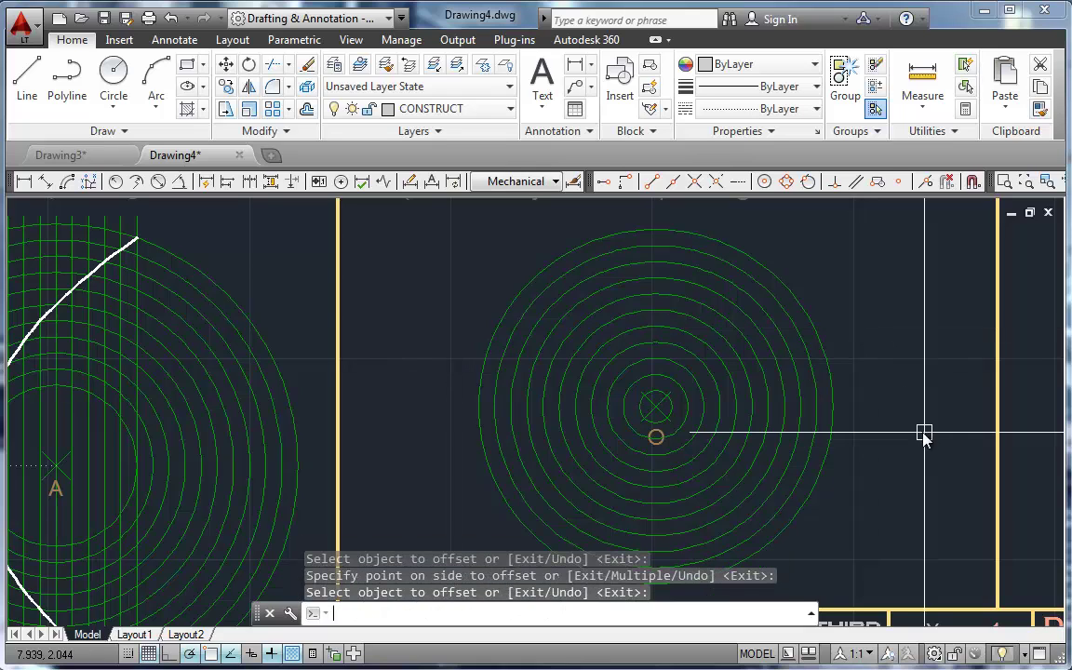
left_click(434, 111)
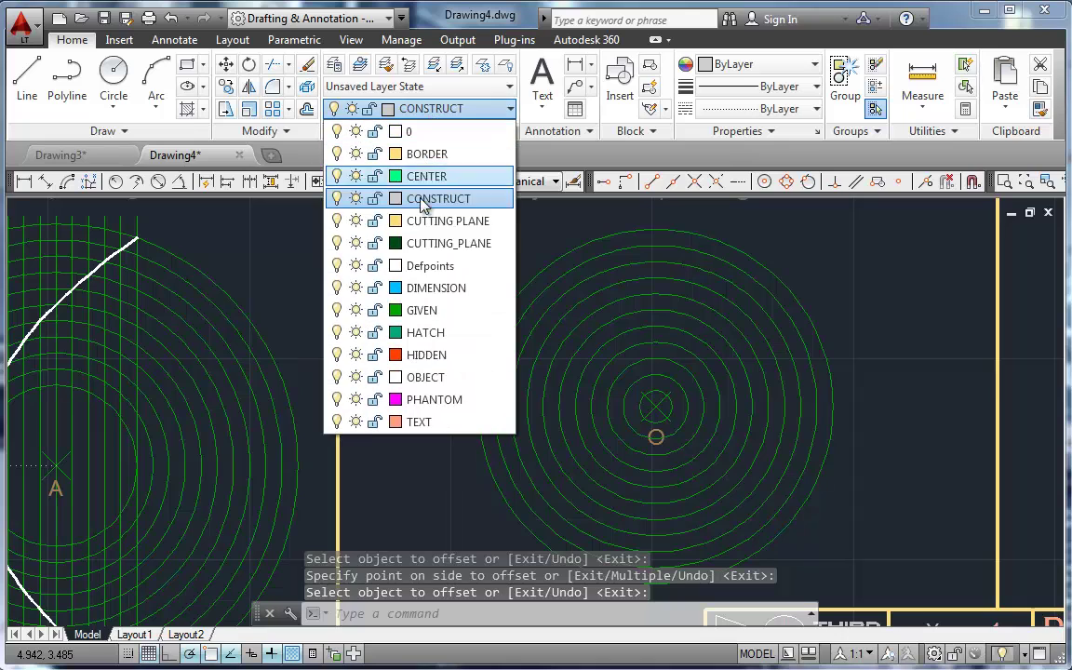
left_click(422, 310)
left_click(28, 79)
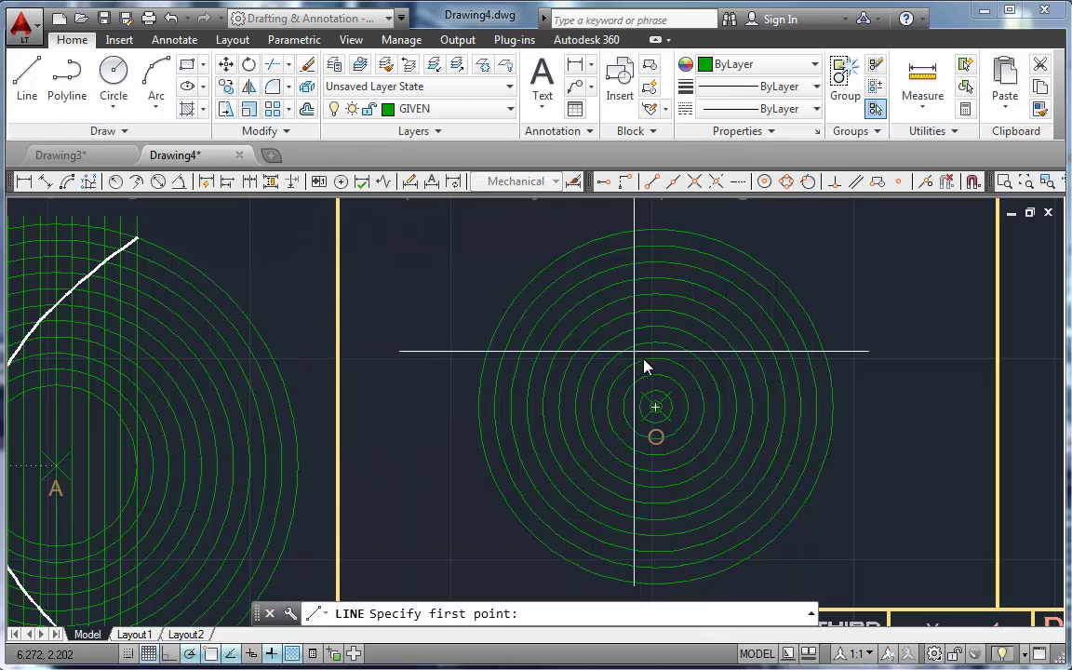
left_click(658, 414)
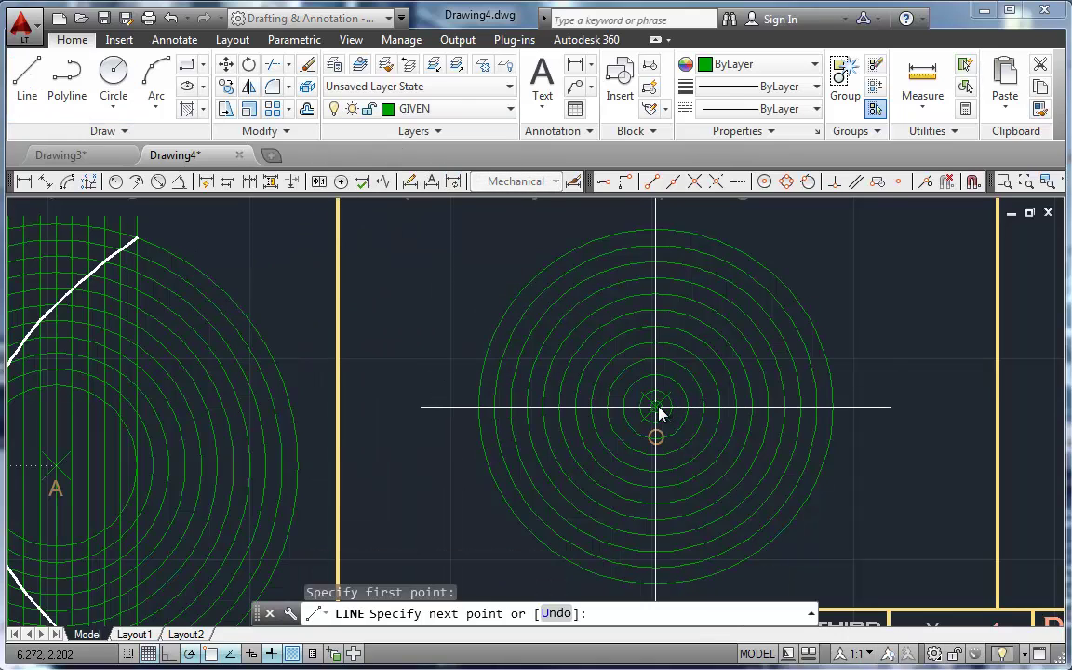
left_click(852, 408)
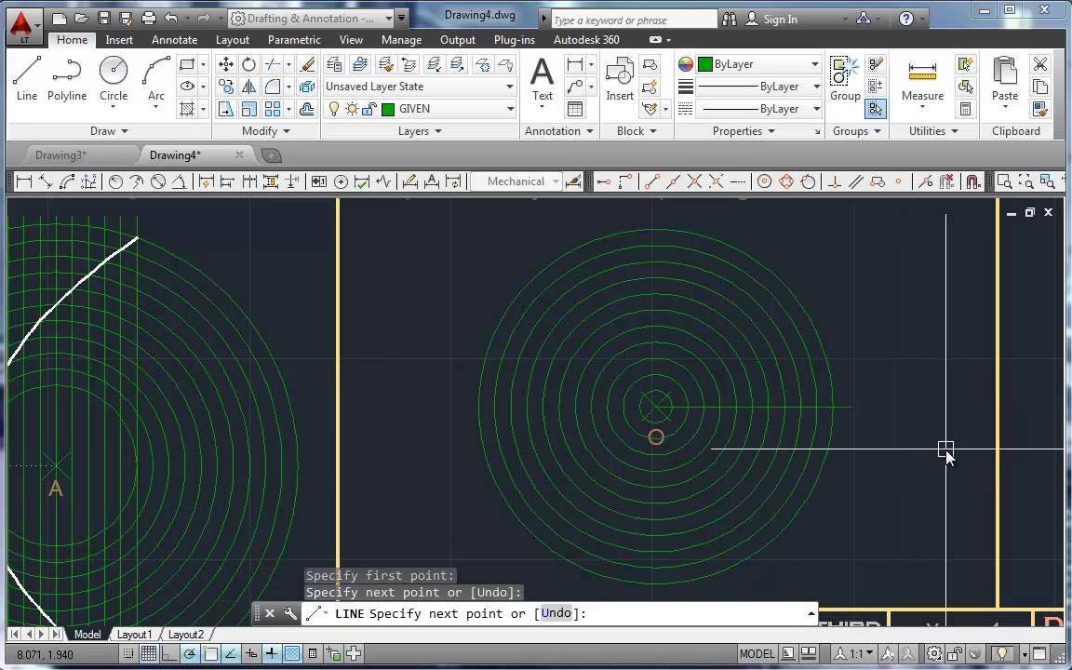
key("Escape")
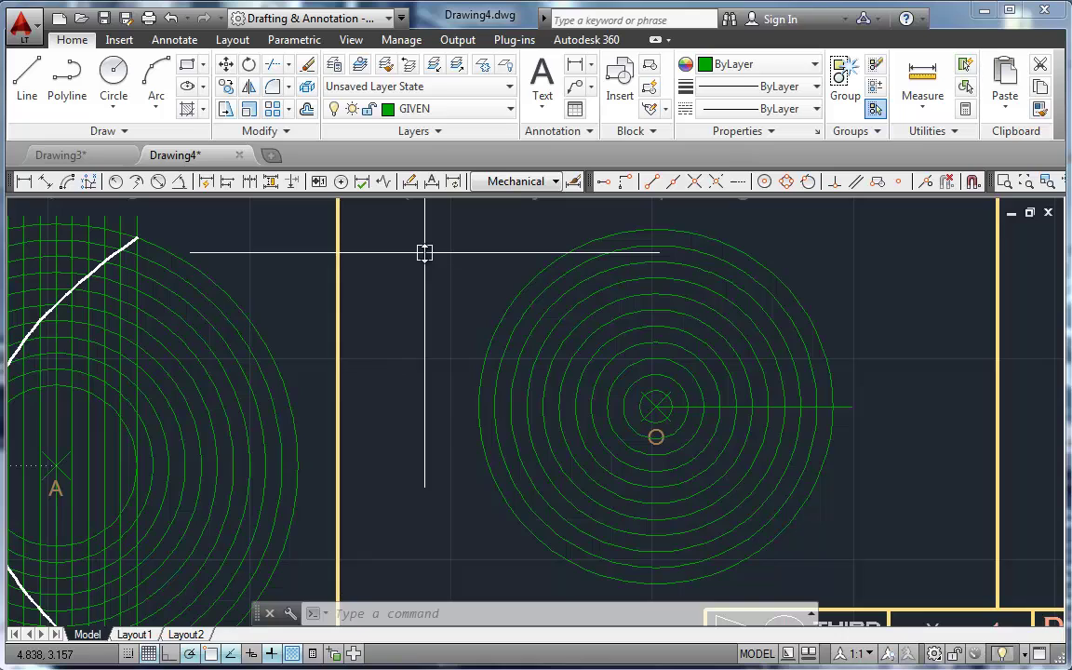
left_click(289, 110)
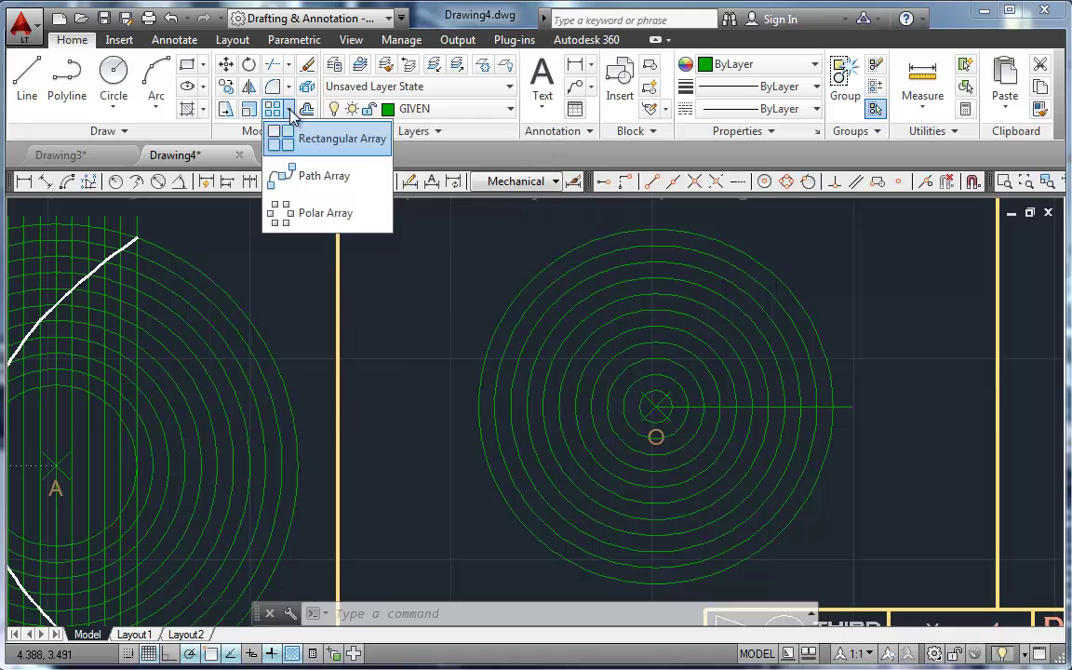
left_click(285, 216)
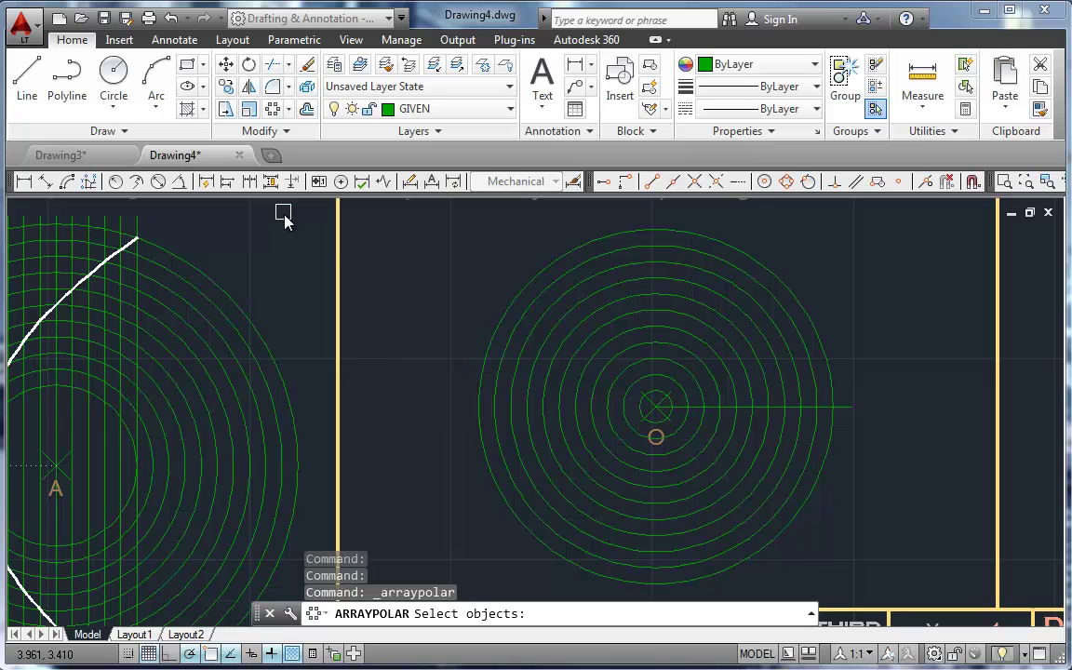
left_click(855, 409)
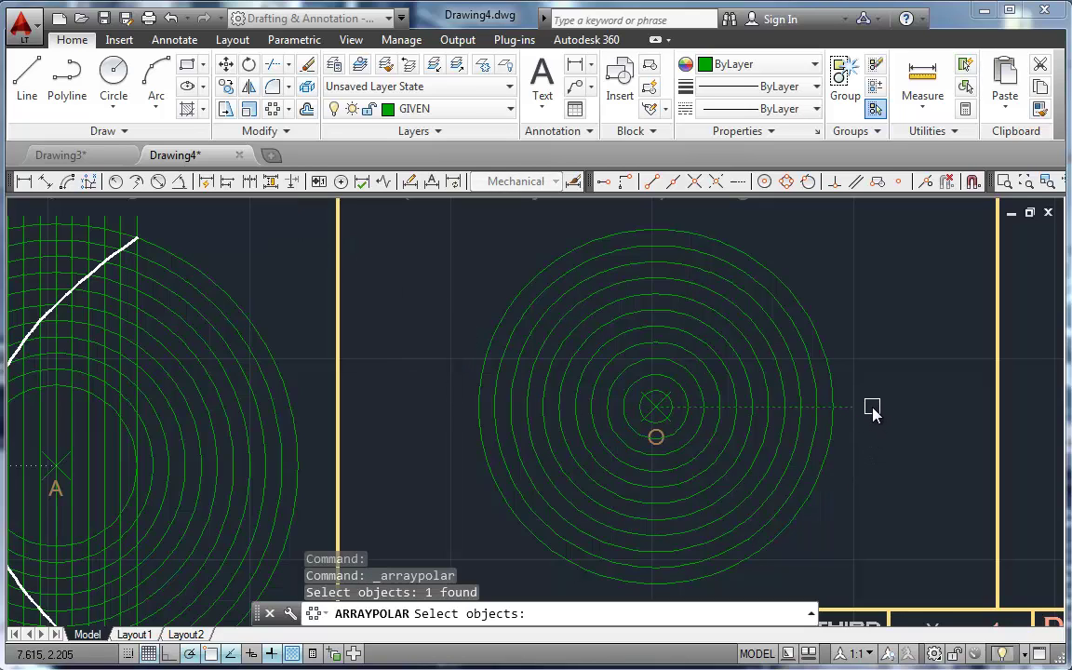
key("Escape")
key("Escape")
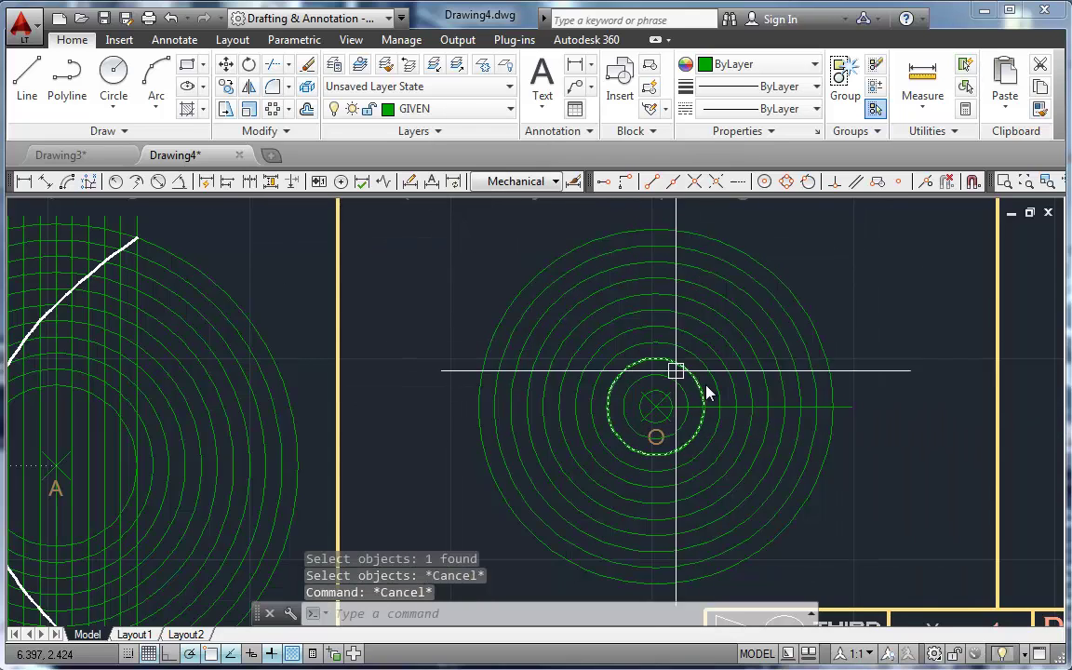
Polar array the horizontal line around point O with 12 items over a 360-degree fill.
left_click(850, 408)
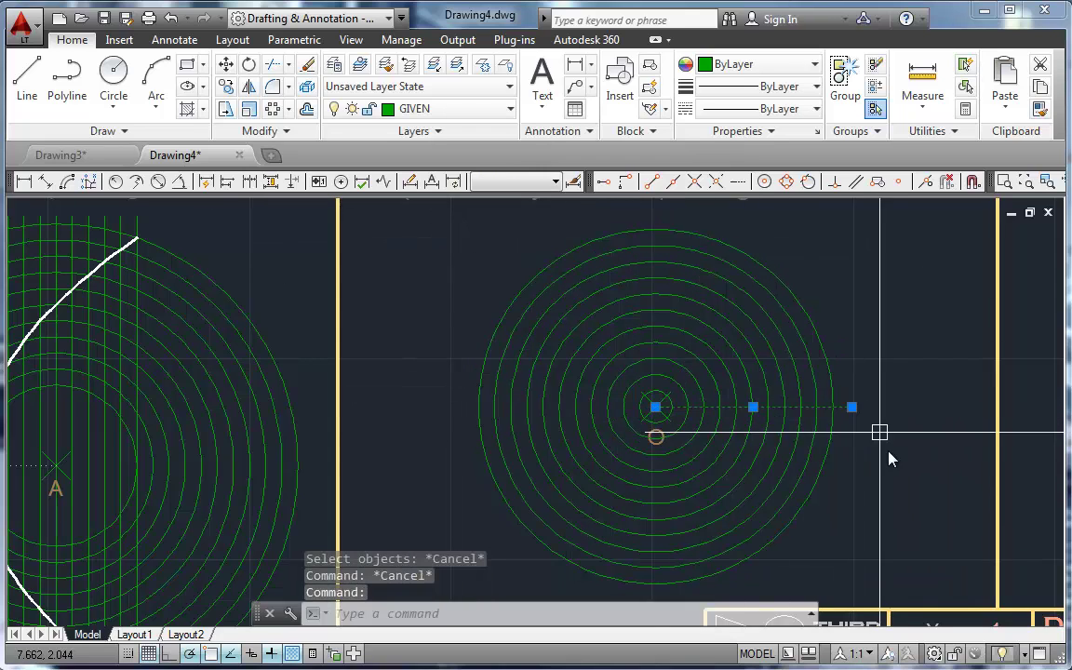
left_click(273, 110)
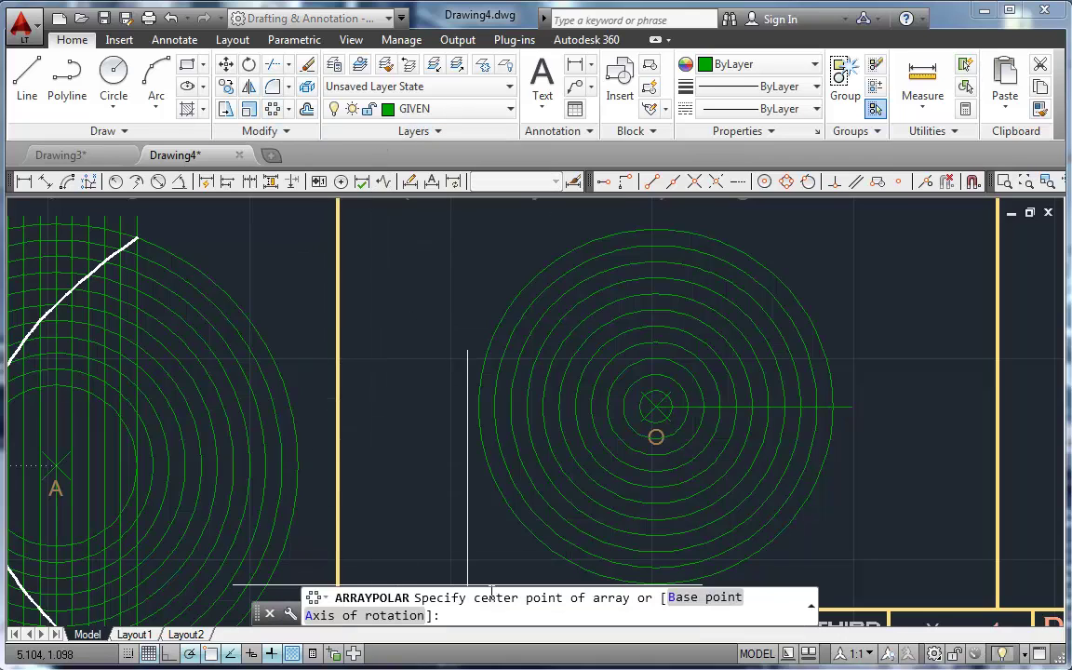
left_click(656, 408)
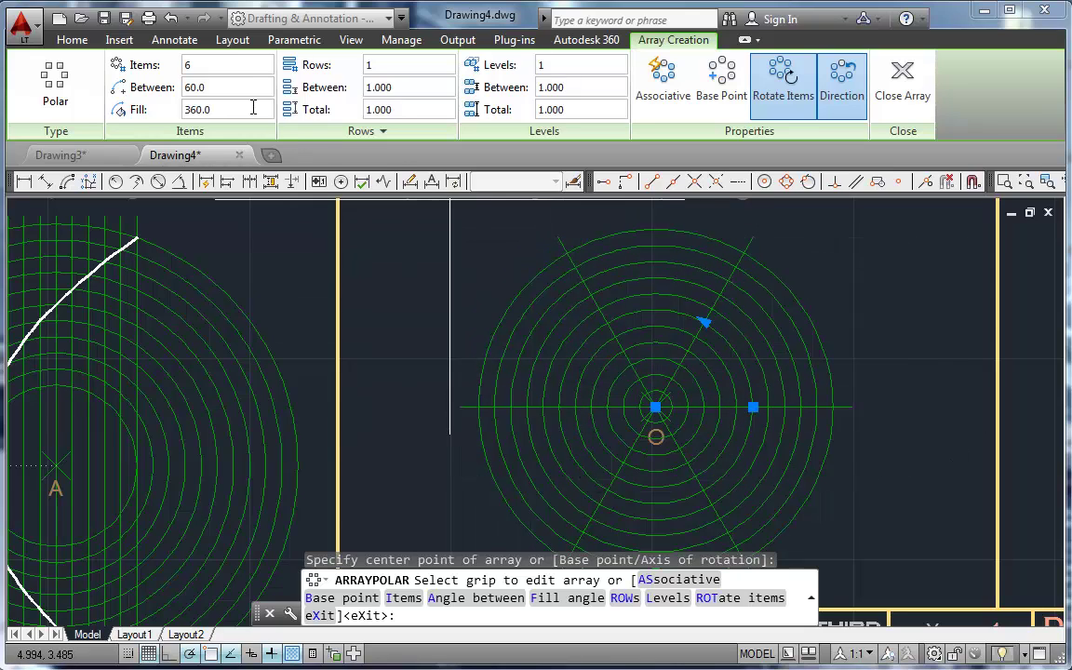
left_click(199, 66)
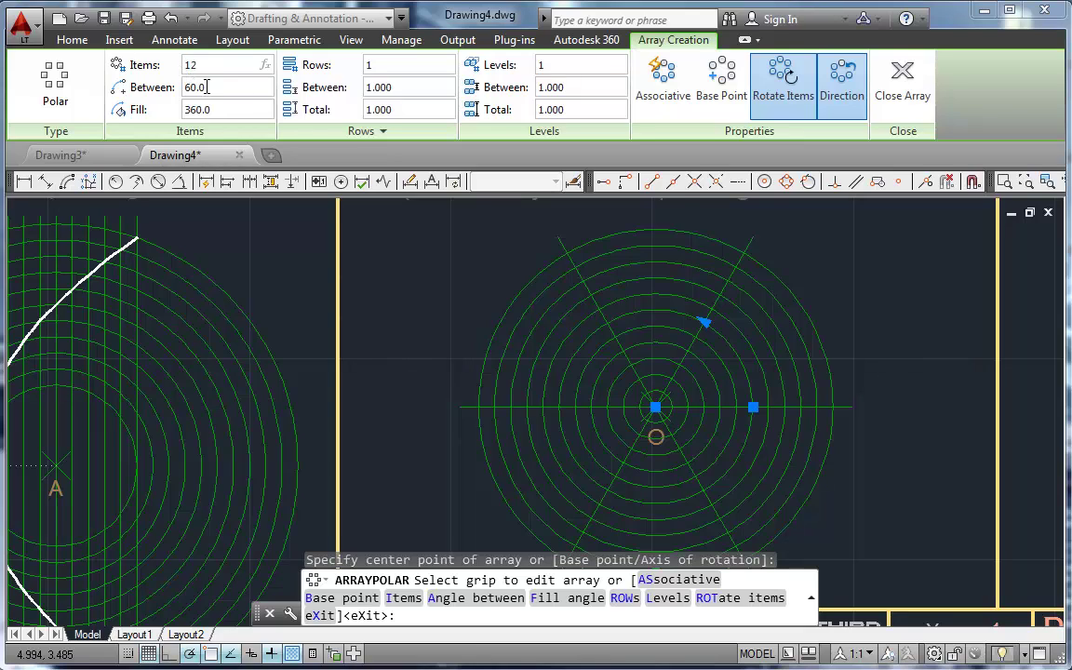
key("Return")
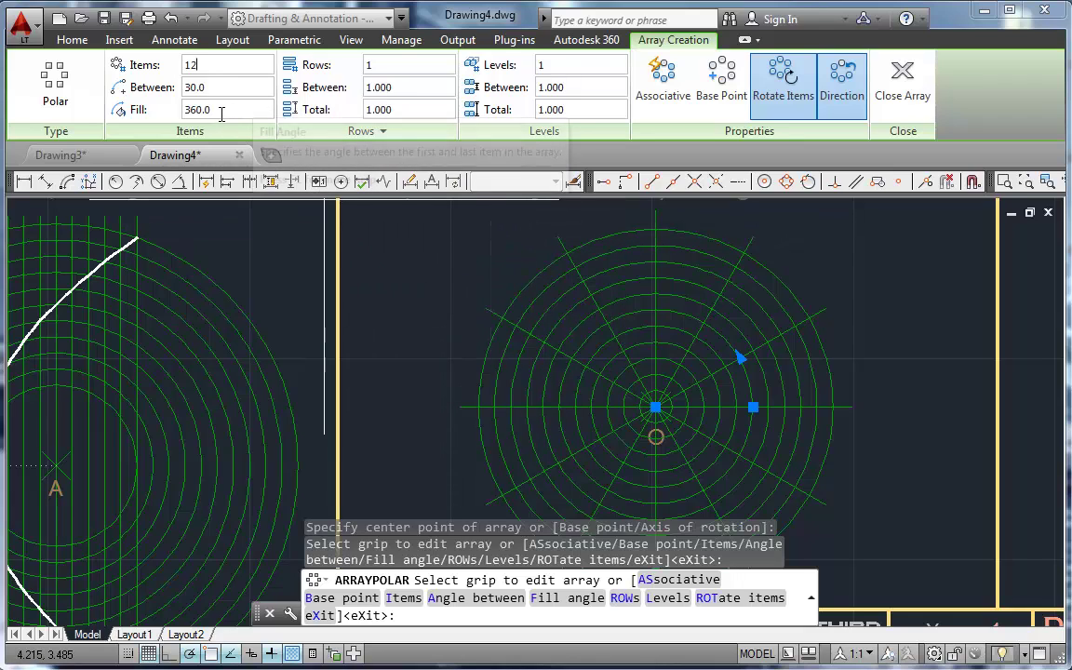
left_click(901, 78)
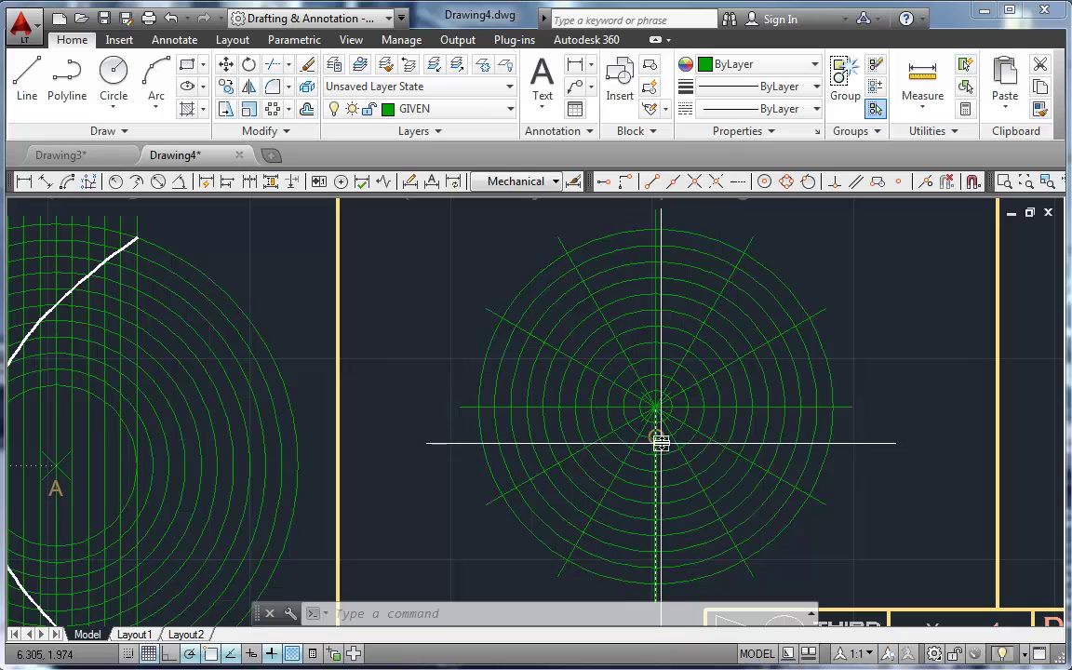
Start a fit spline at point O, running counterclockwise one circle farther out per radial line, through the fifth circle.
scroll(667, 413, "up", 2)
scroll(668, 413, "up", 4)
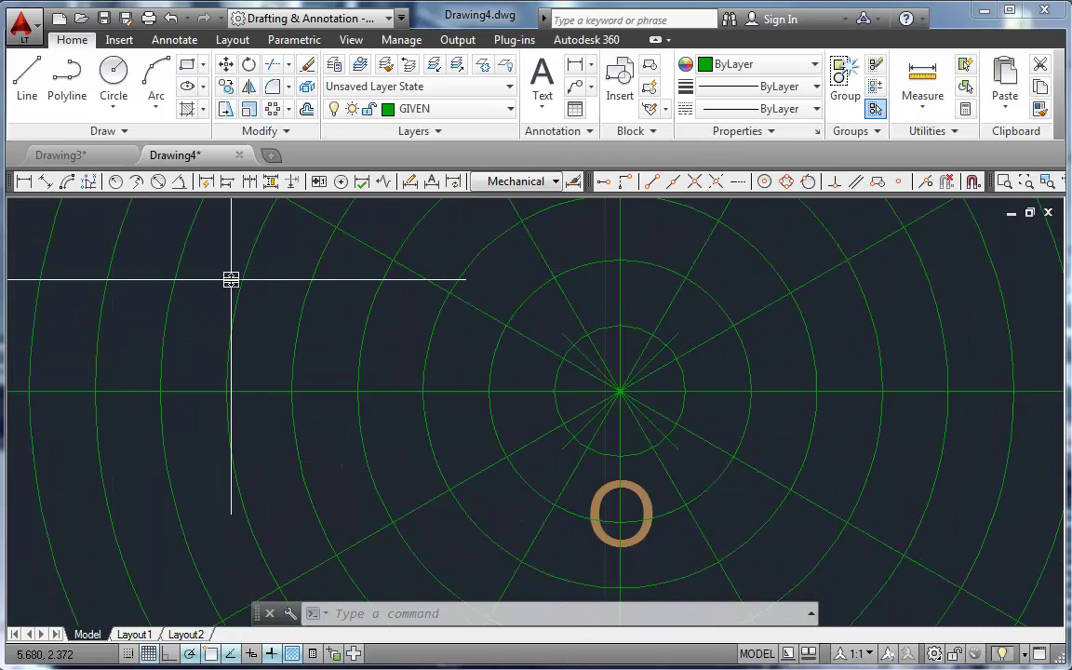
left_click(86, 136)
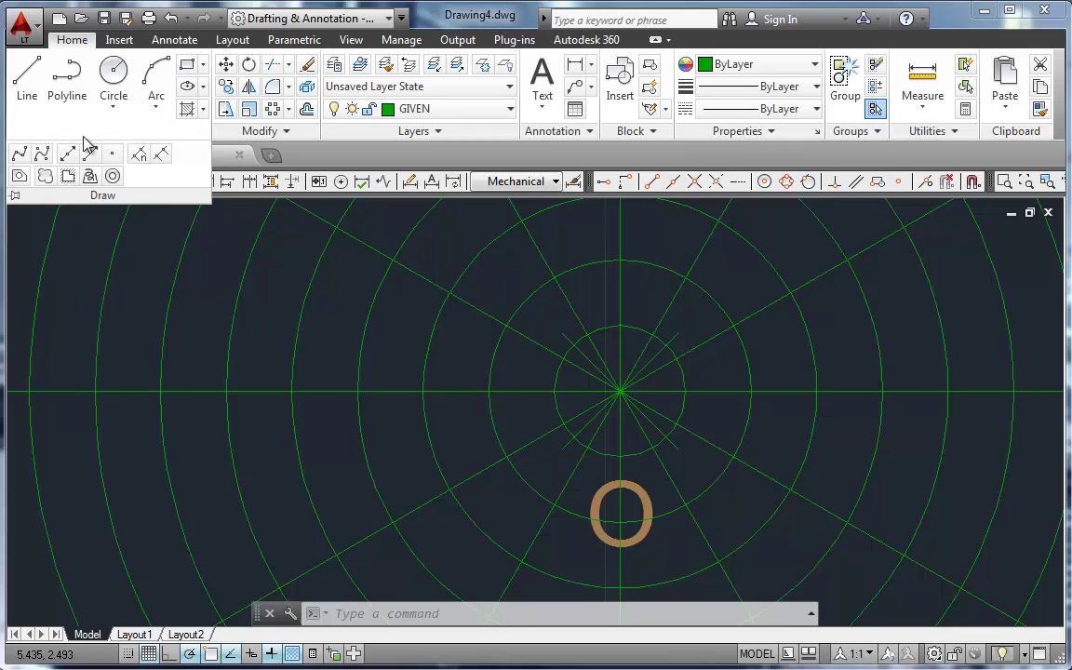
left_click(19, 154)
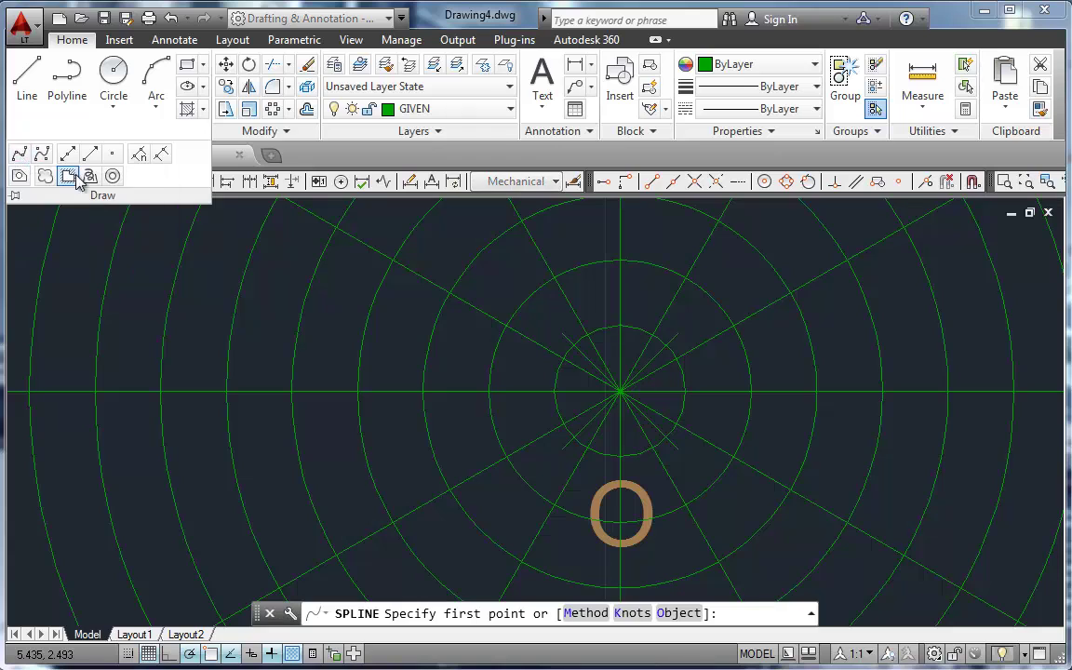
left_click(618, 393)
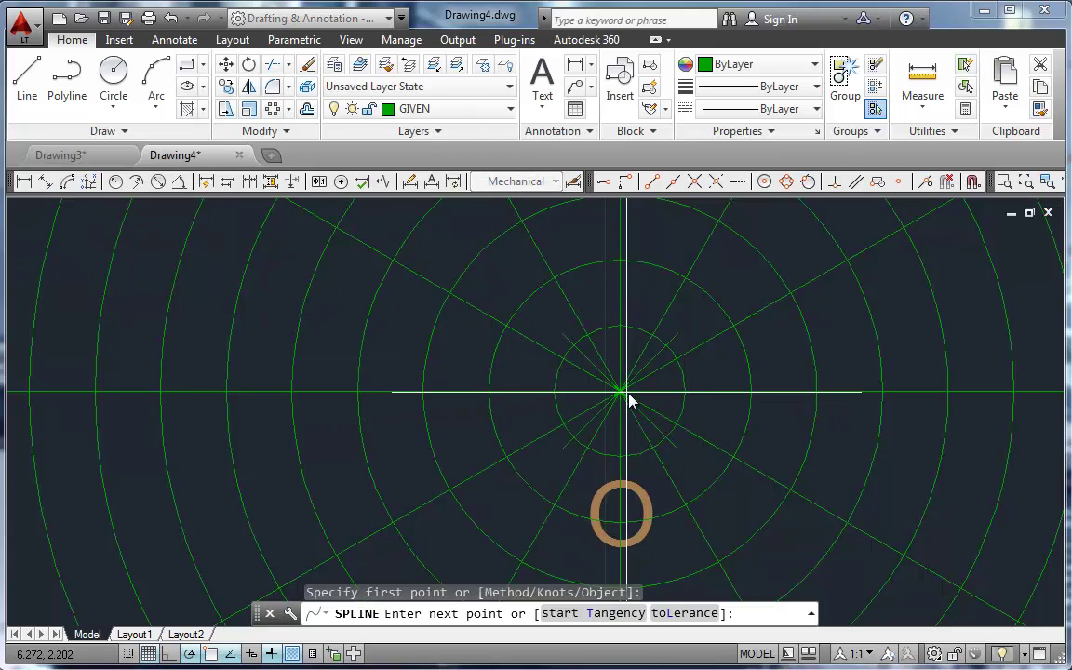
left_click(678, 360)
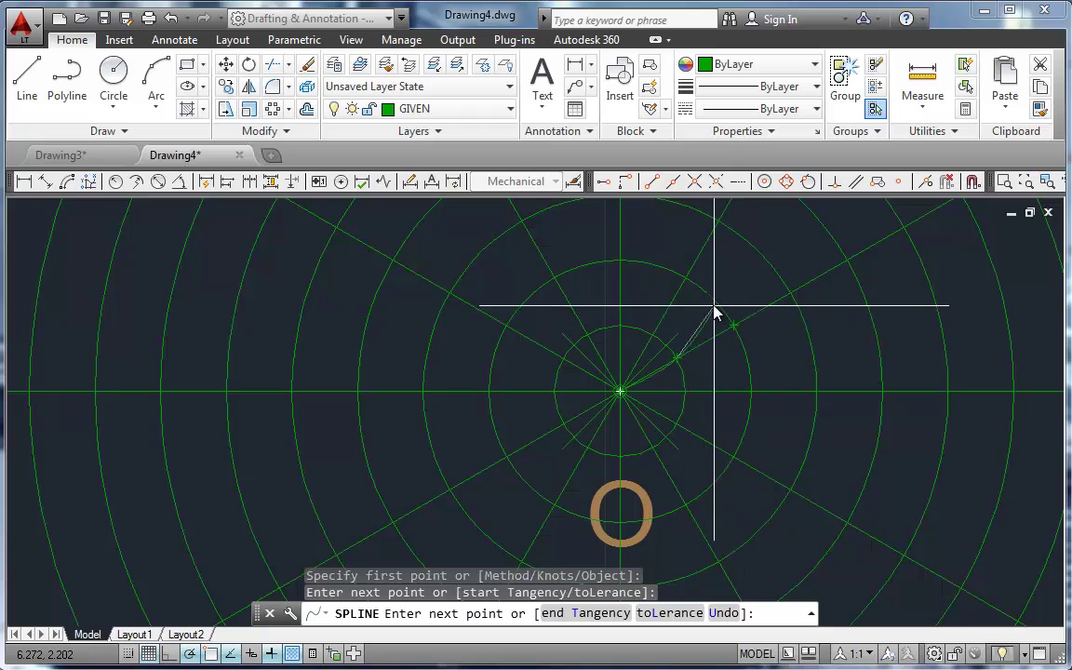
left_click(686, 277)
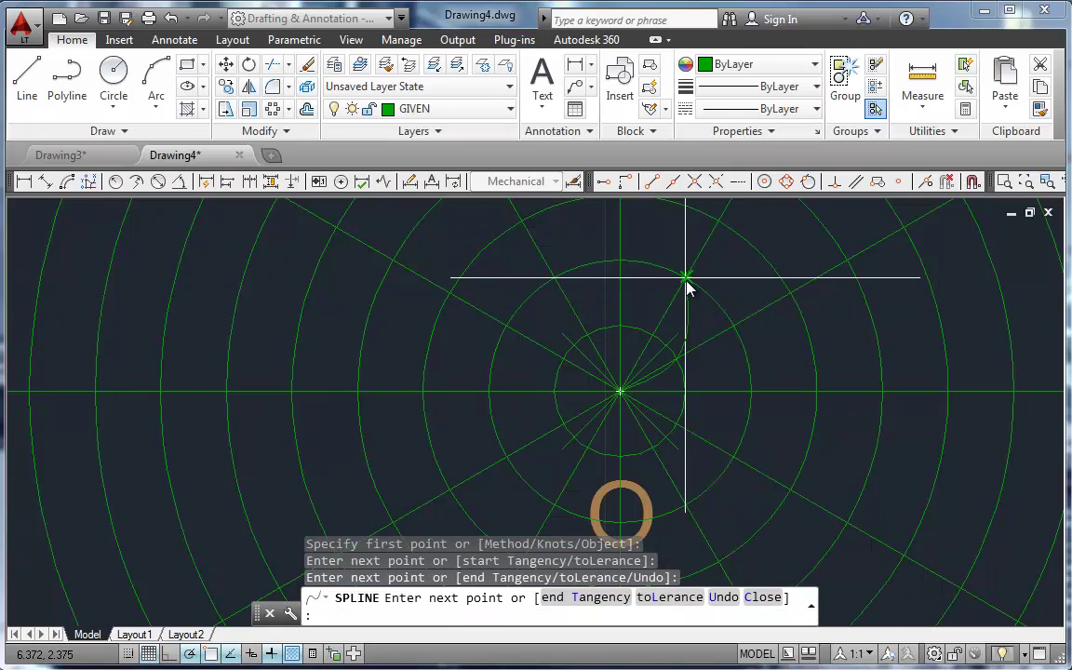
middle_click_drag(685, 279, 689, 305)
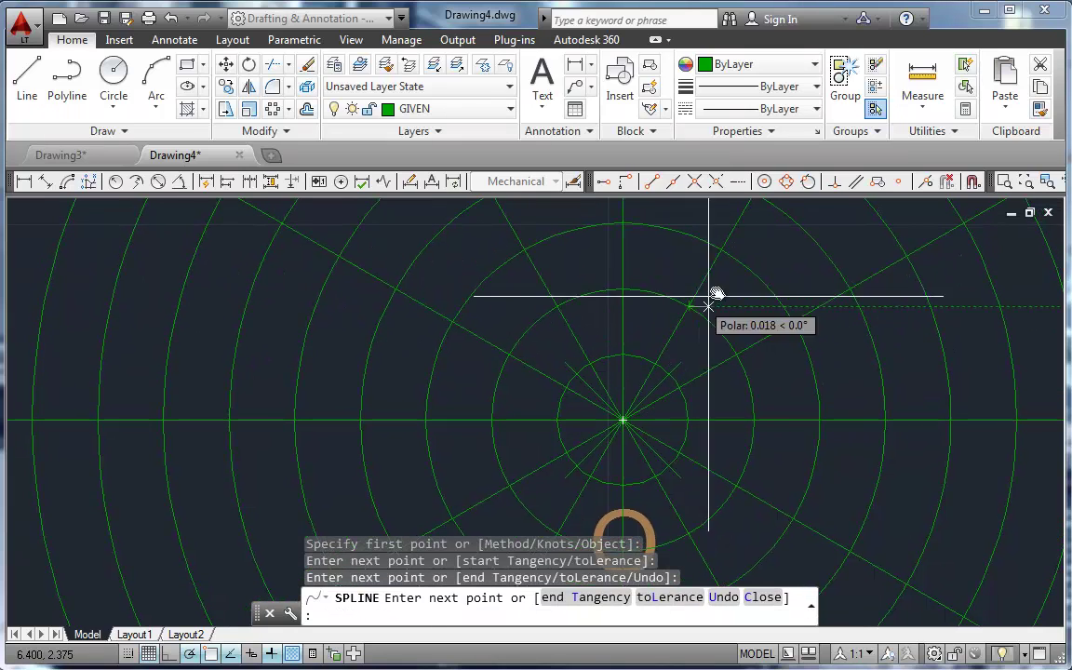
left_click(622, 223)
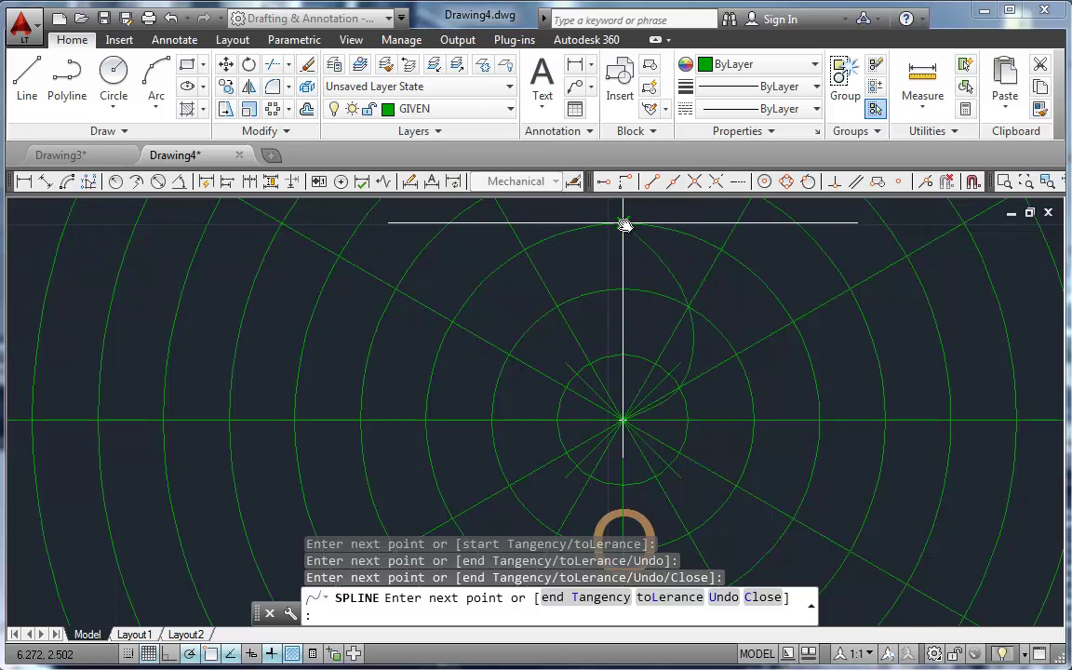
middle_click_drag(622, 224, 666, 312)
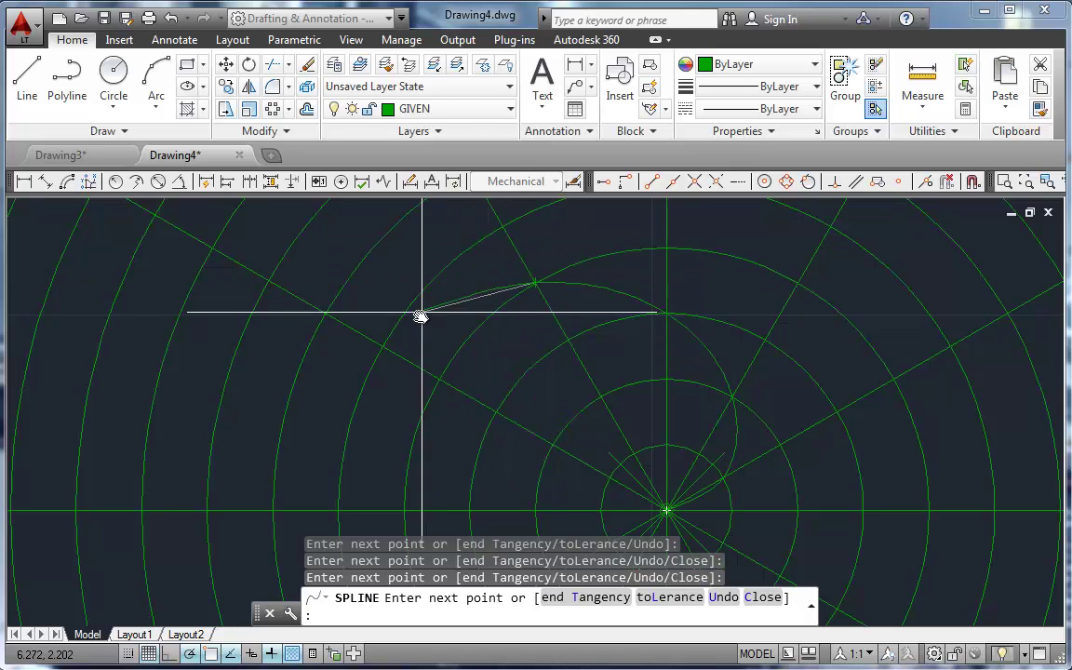
left_click(385, 343)
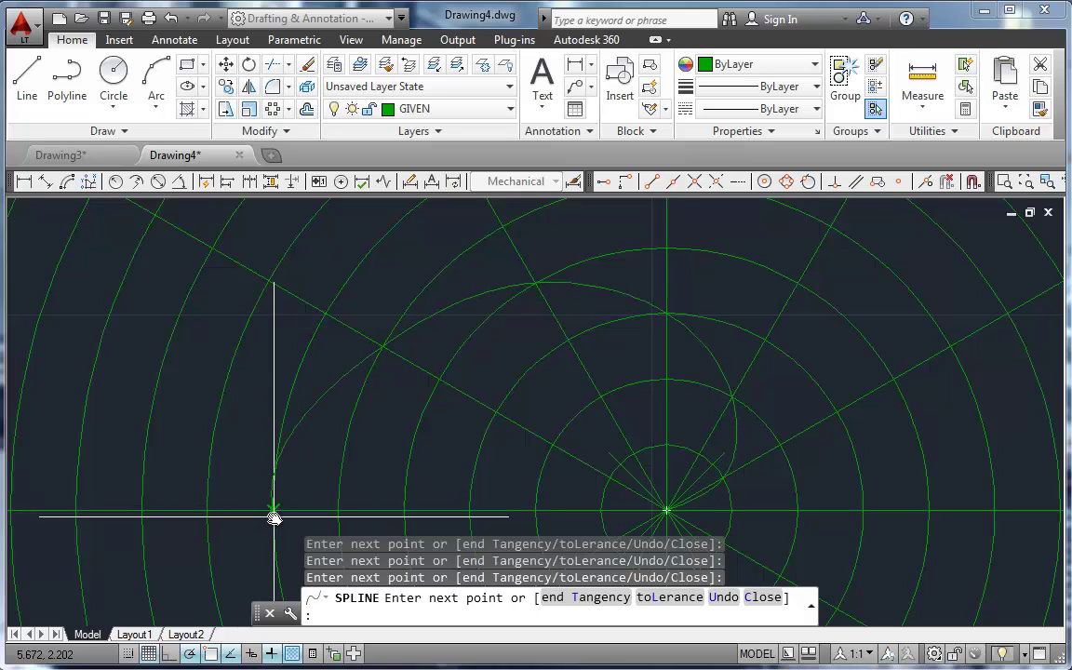
Continue the spiral spline through the remaining circle-line intersections, ending on the outermost circle at the radial line 30 degrees below the original horizontal line.
mouse_move(274, 517)
middle_mouse_down()
mouse_move(280, 464)
mouse_move(264, 364)
mouse_move(297, 243)
mouse_move(325, 227)
middle_mouse_up()
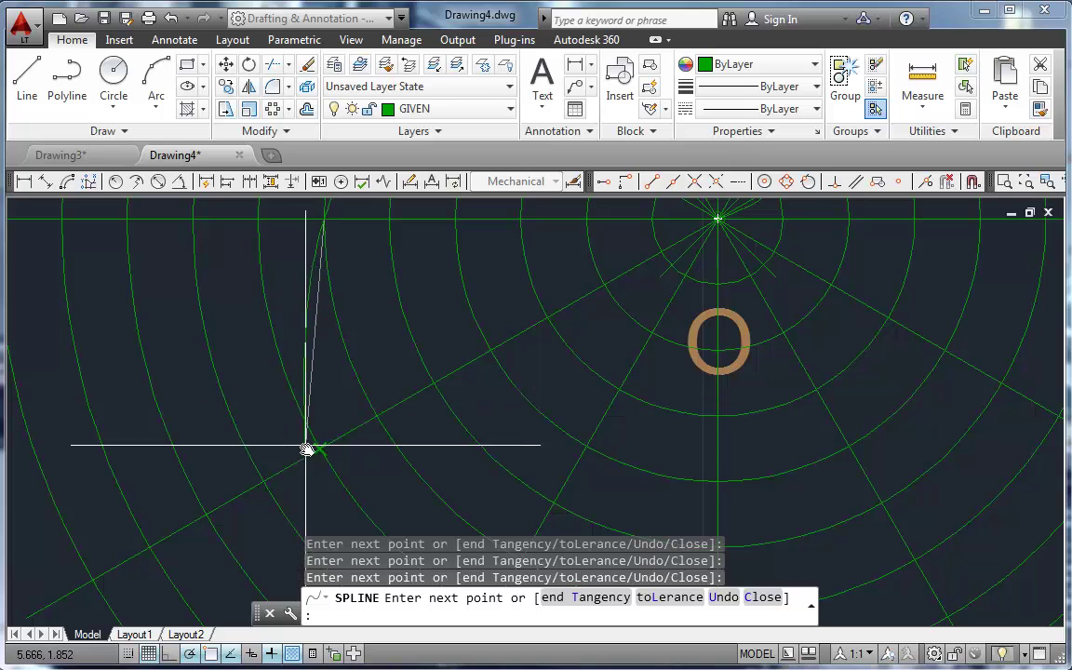
middle_click_drag(365, 452, 368, 313)
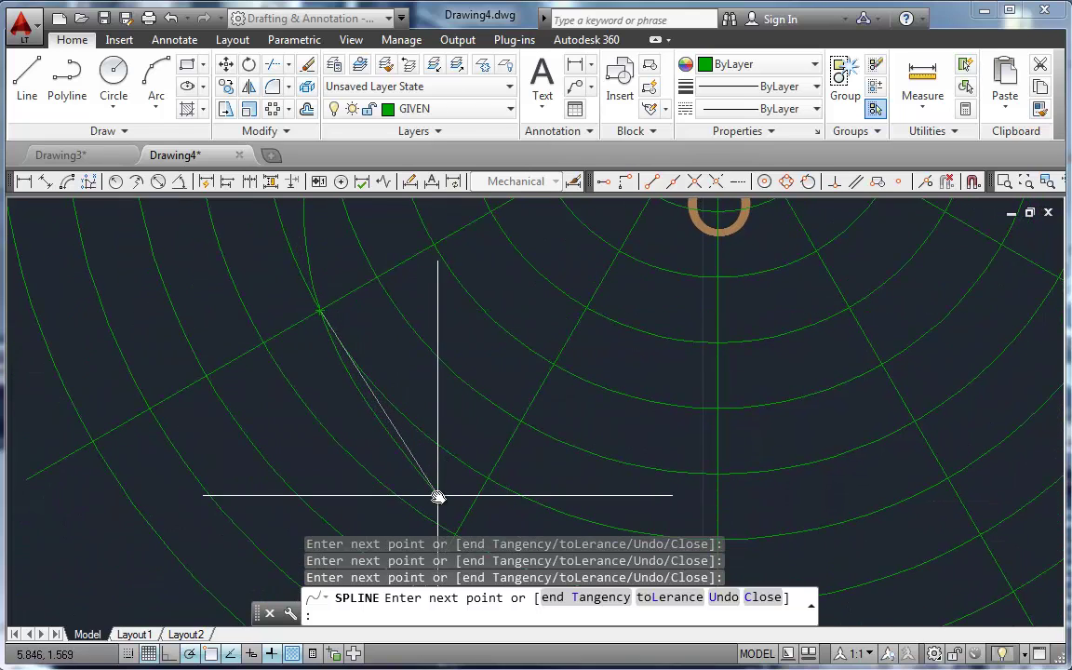
middle_click_drag(473, 462, 435, 253)
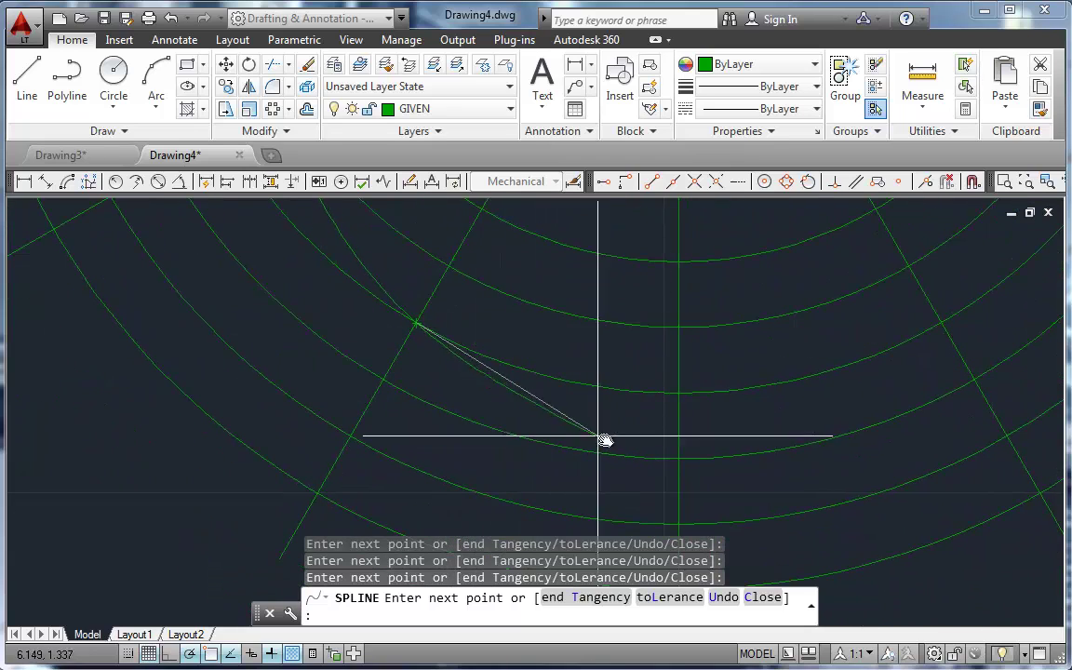
left_click(675, 458)
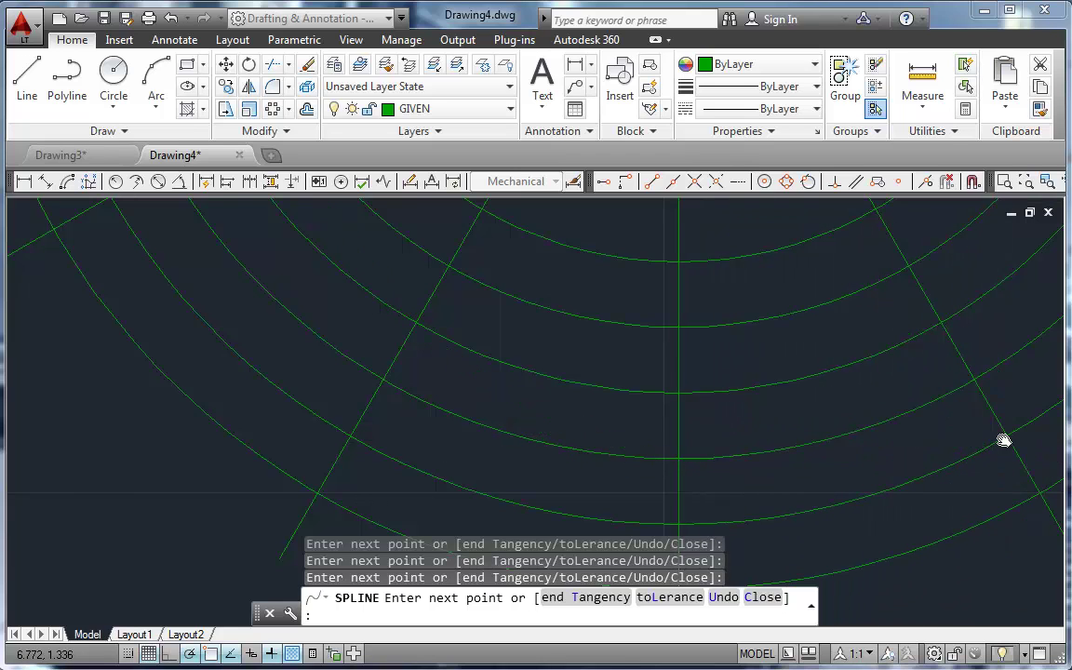
mouse_move(968, 438)
middle_mouse_down()
mouse_move(943, 449)
mouse_move(617, 467)
middle_mouse_up()
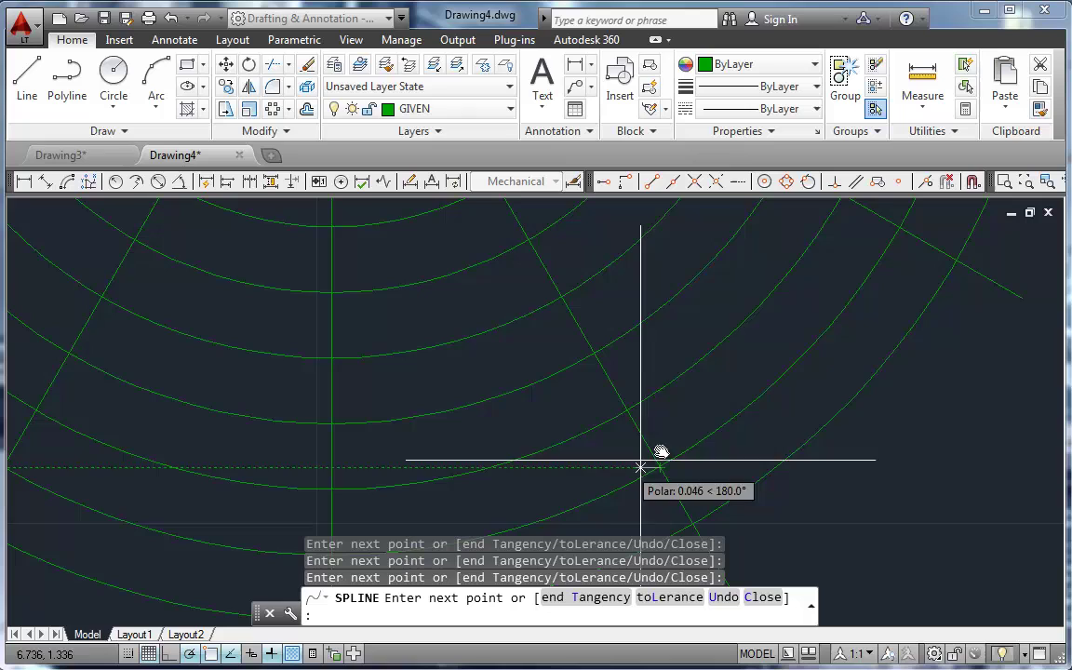
left_click(953, 266)
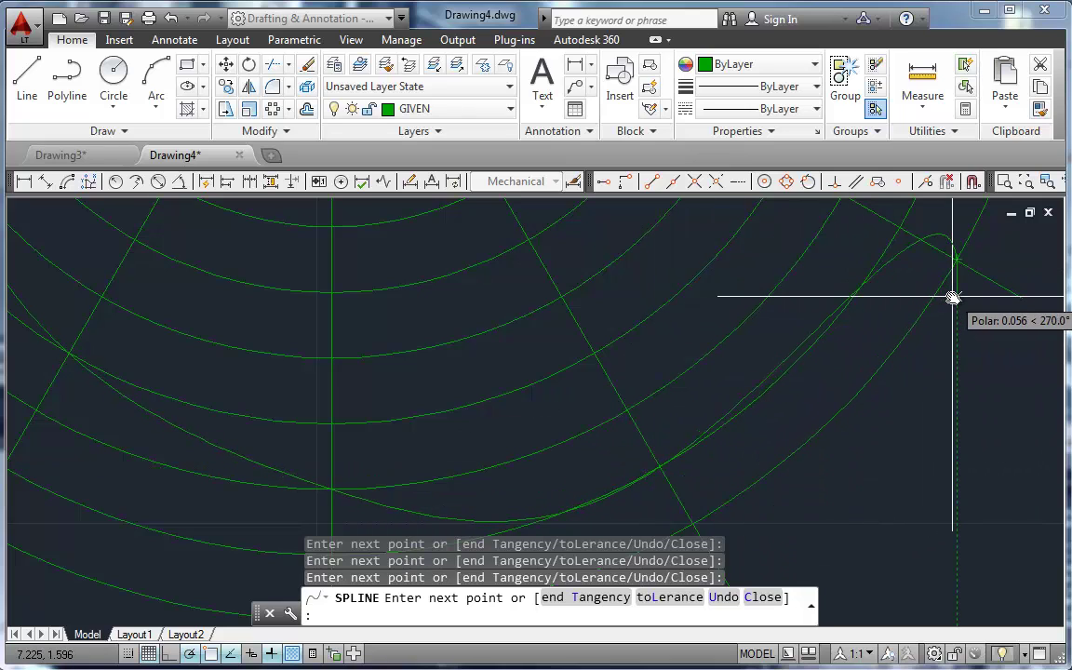
key("Return")
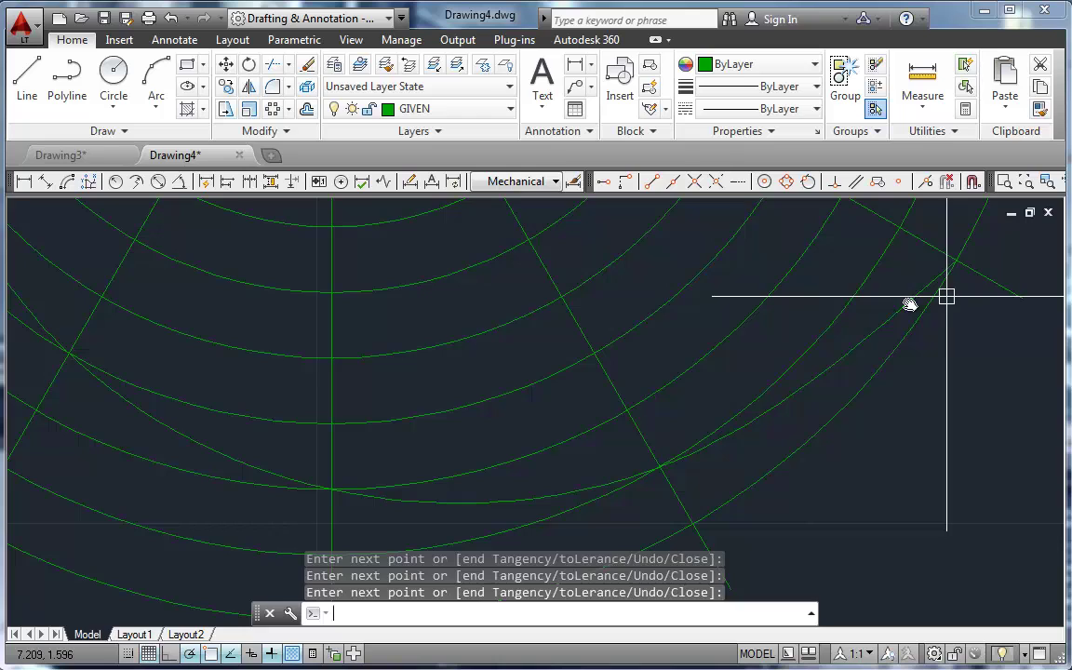
Move the spiral spline to the OBJECT layer and clear the selection.
scroll(849, 307, "down", 5)
middle_click_drag(731, 300, 725, 416)
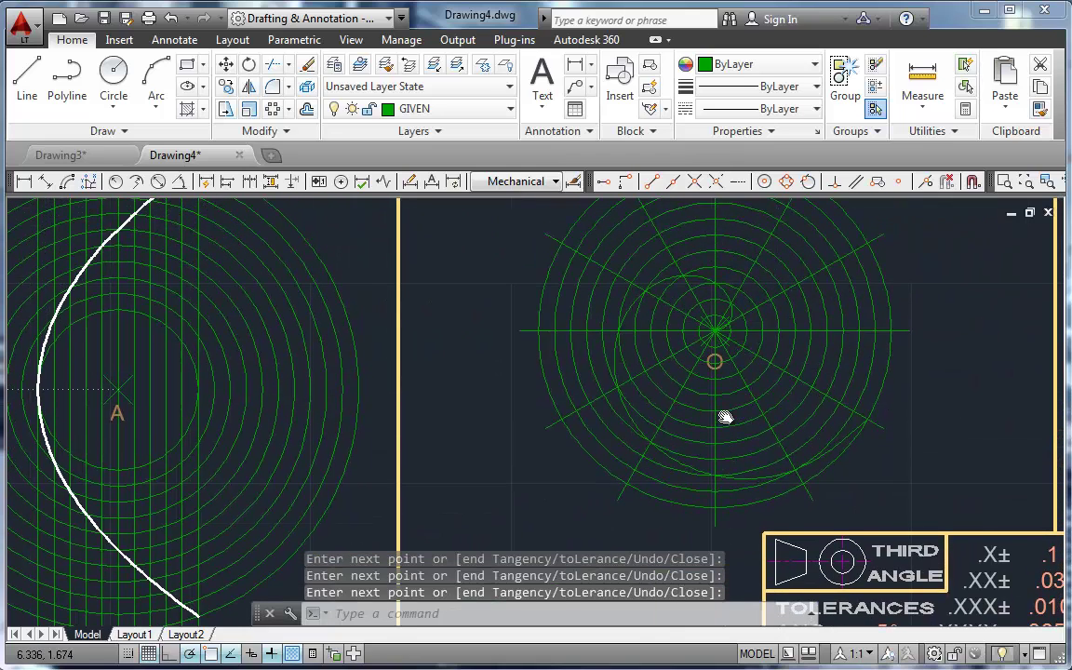
left_click(848, 439)
left_click(414, 108)
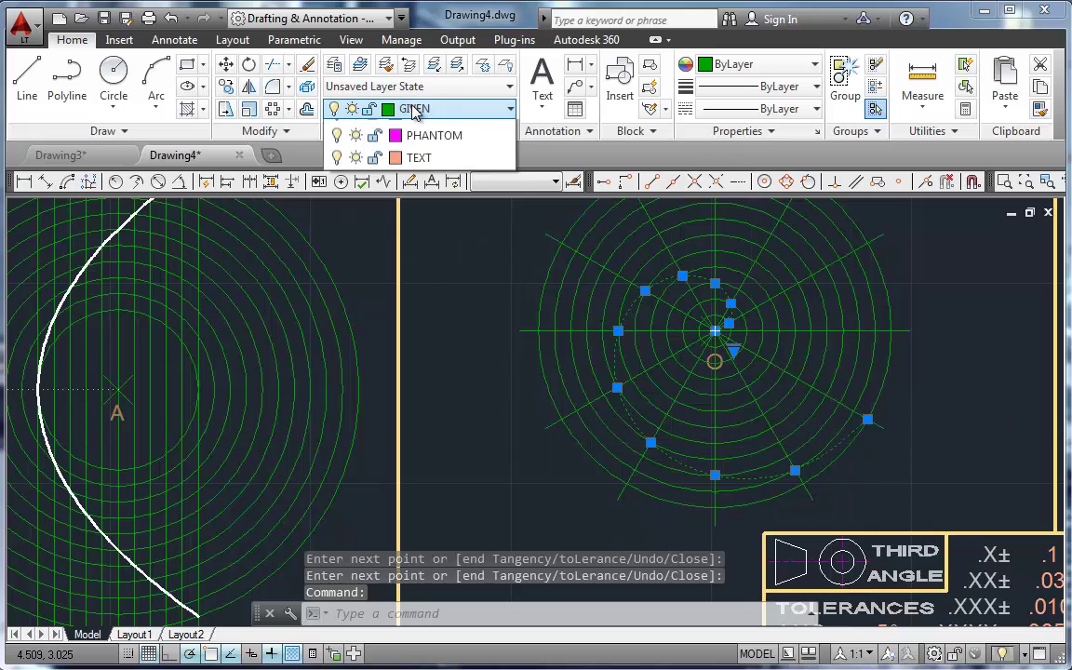
left_click(365, 375)
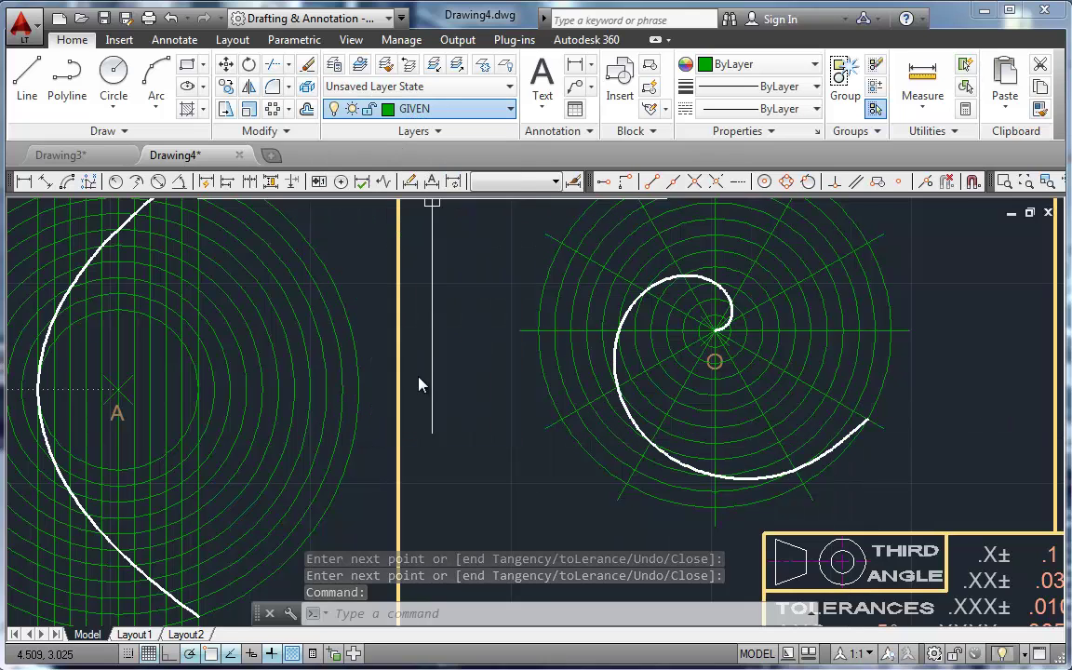
key("Escape")
key("Escape")
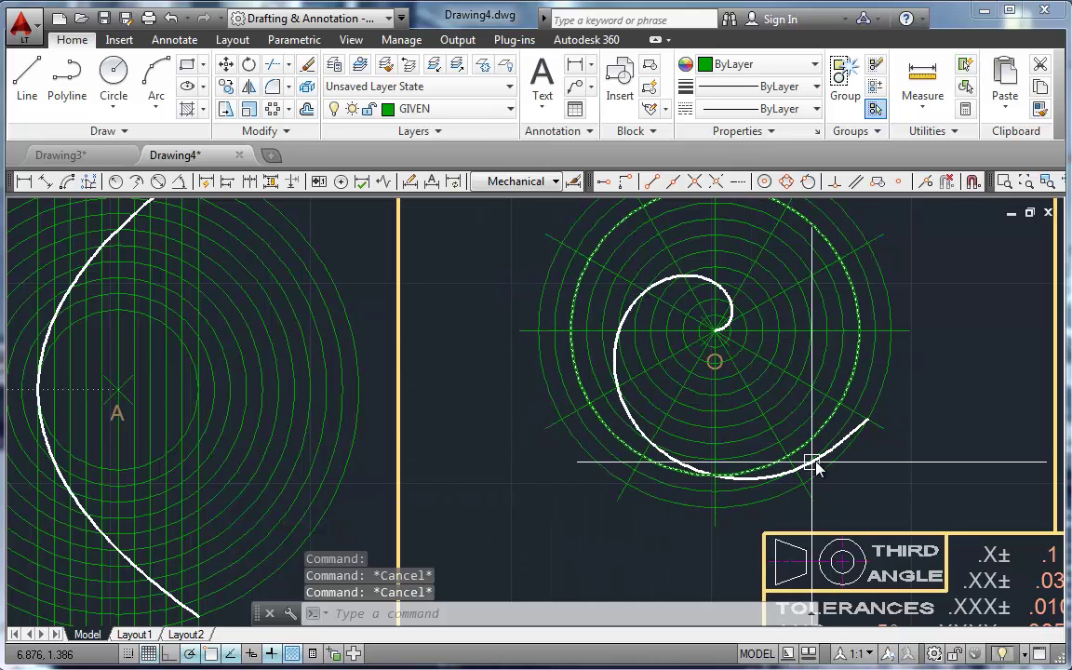
scroll(886, 449, "down", 1)
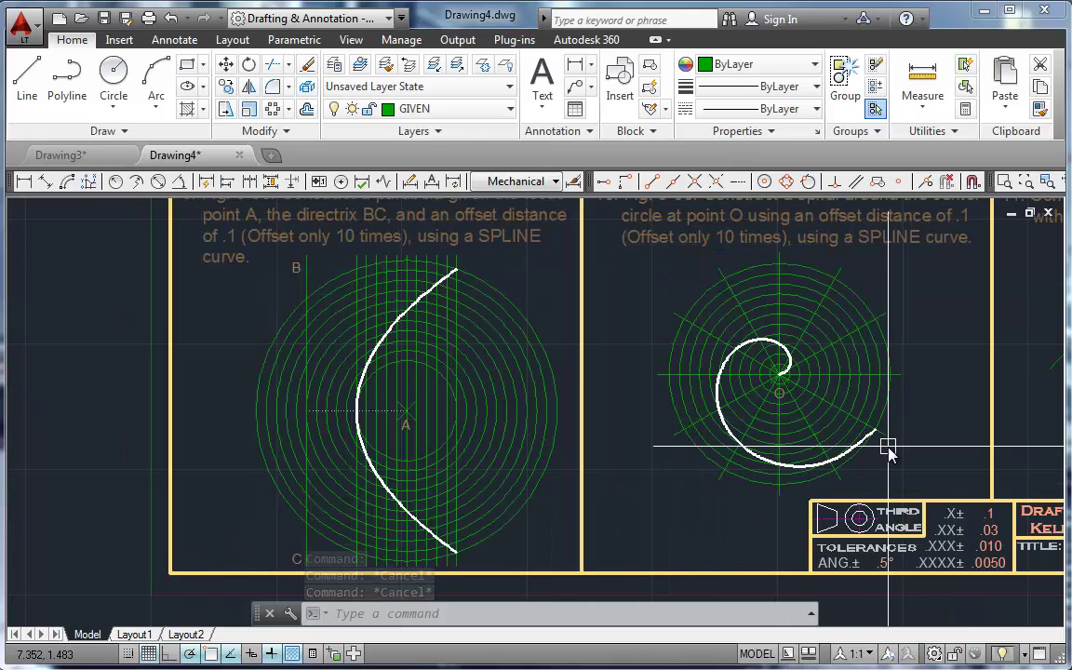
scroll(887, 450, "down", 1)
scroll(889, 451, "down", 2)
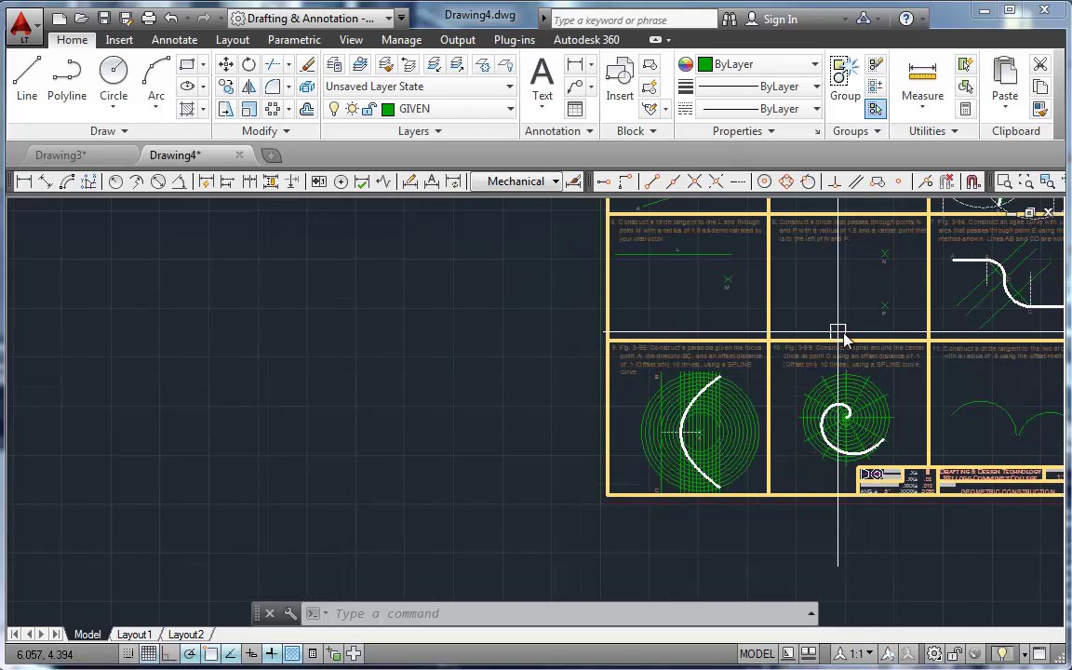
mouse_move(844, 294)
middle_mouse_down()
mouse_move(651, 391)
mouse_move(569, 400)
middle_mouse_up()
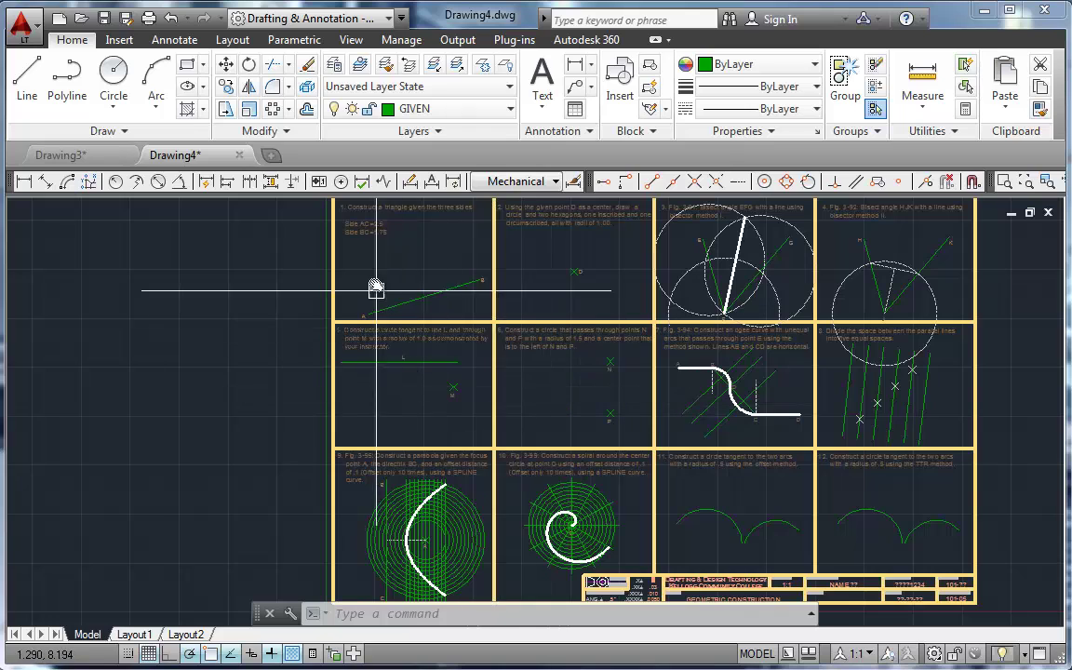